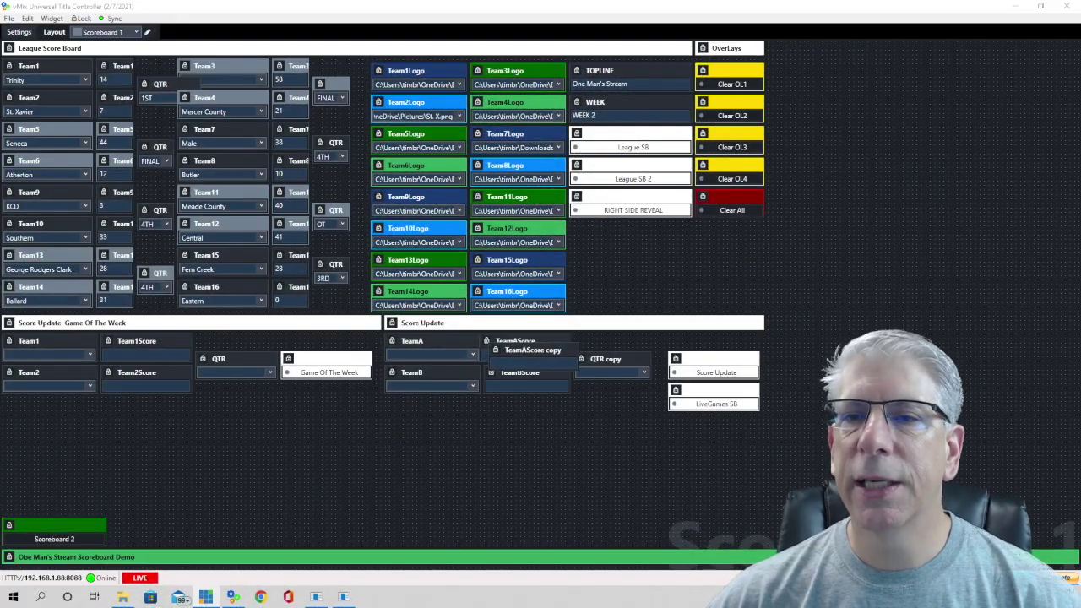
- Review the team name, score and logo fields of the League Score Board
mouse_move(49, 99)
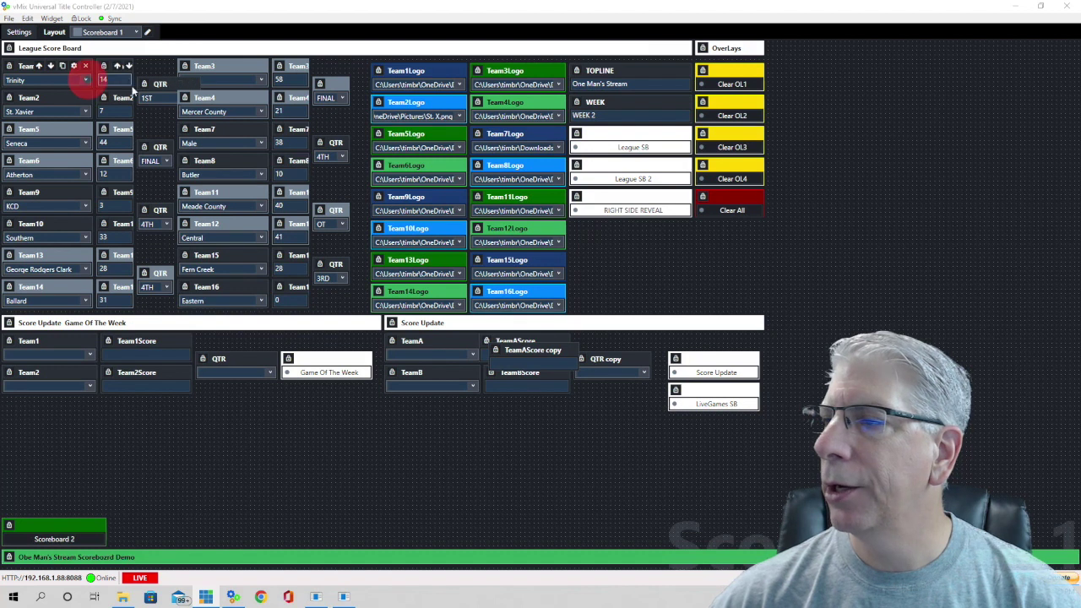
left_click(261, 80)
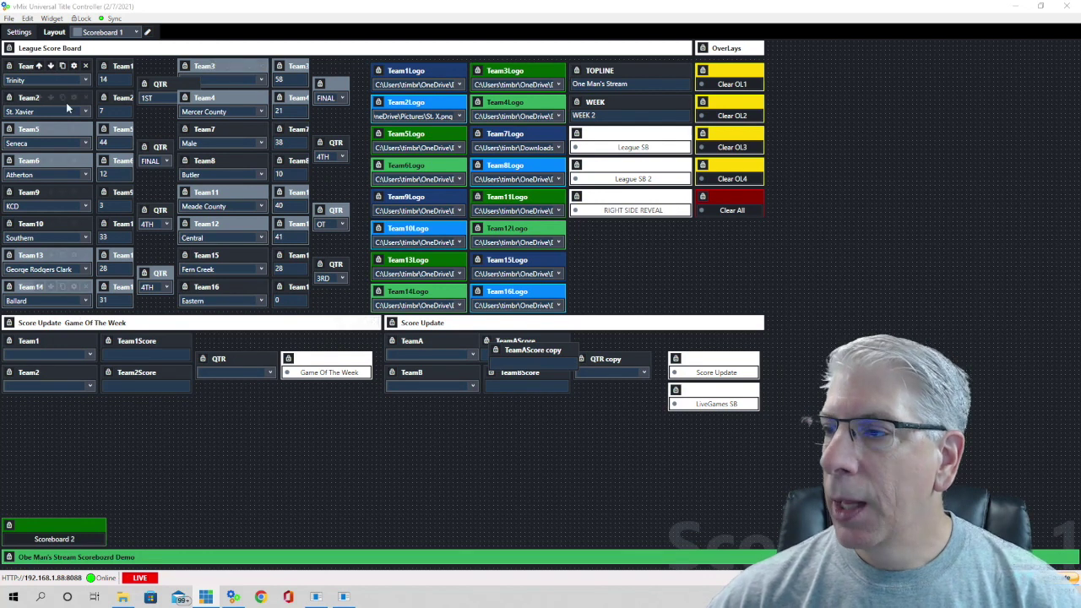
left_click(117, 91)
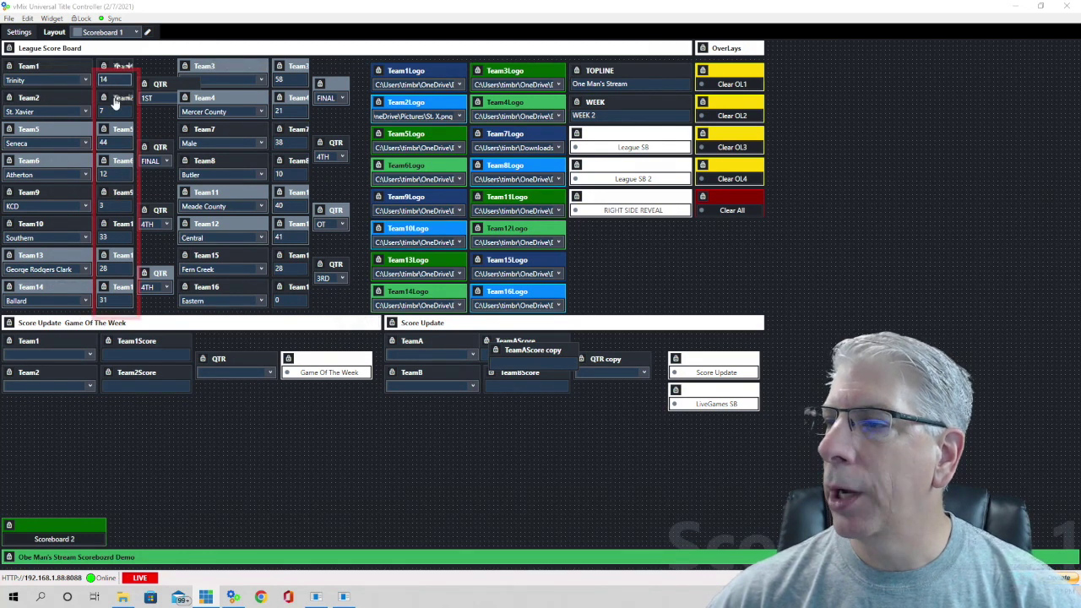
left_click(118, 300)
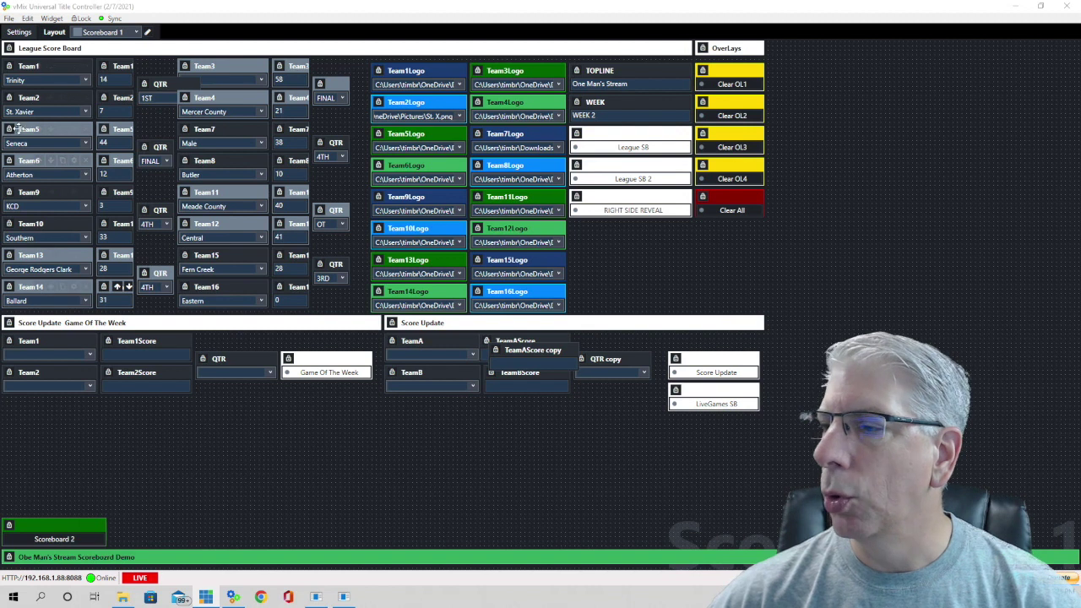
left_click(460, 88)
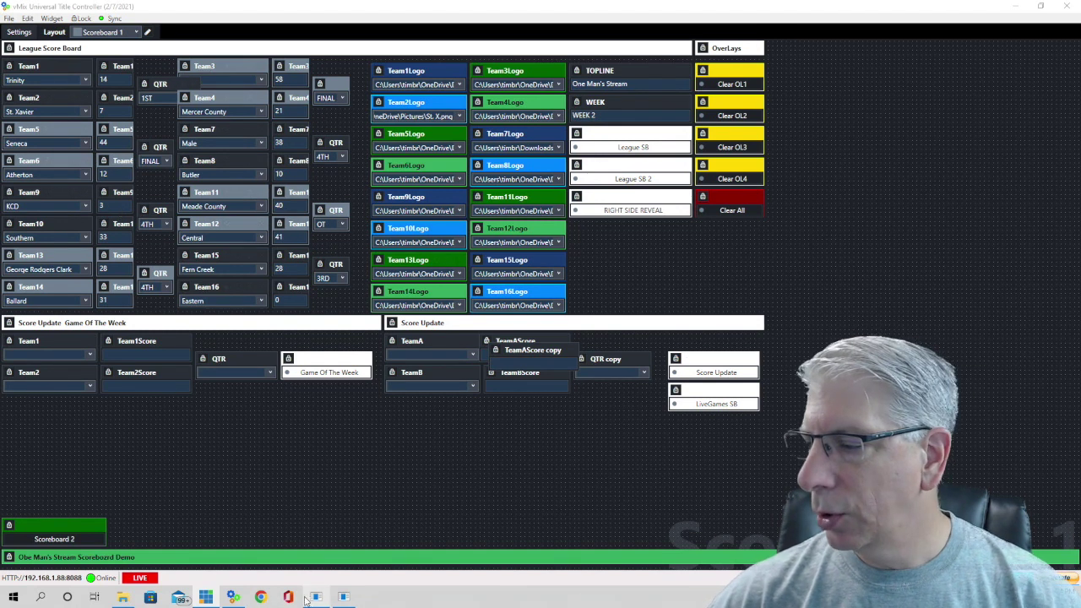
- Switch to GT Designer and examine the top bar's rectangle, scoreboard name, week text and sponsor logo
left_click(344, 597)
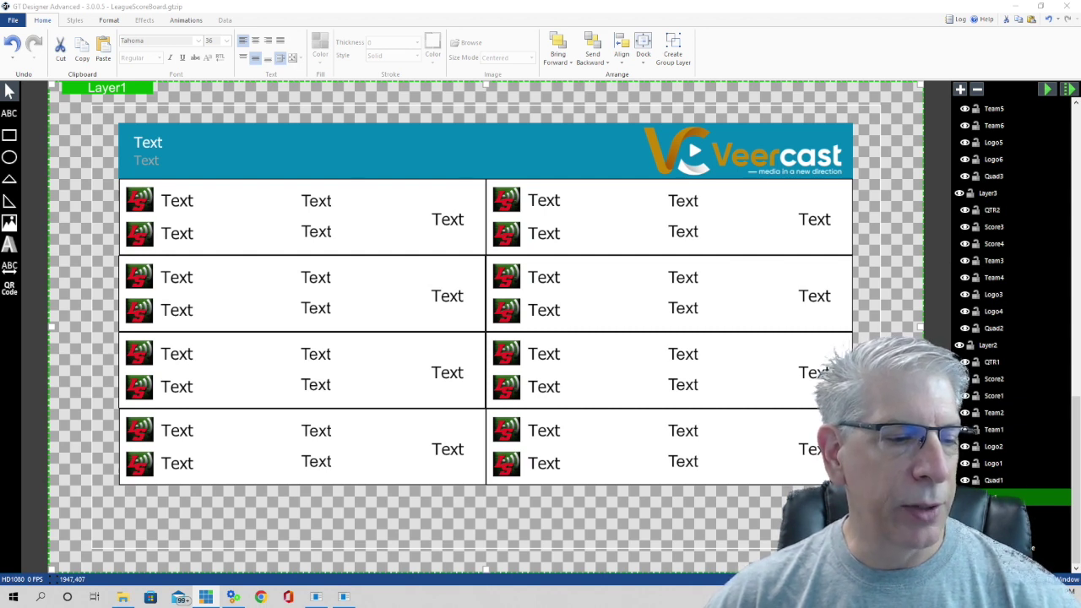
left_click(1014, 499)
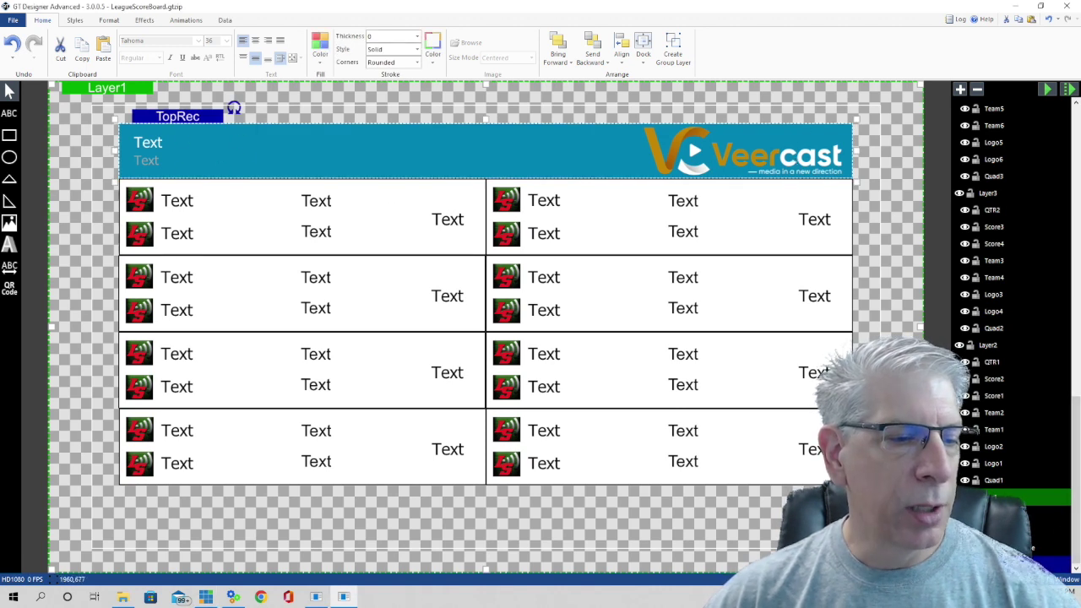
left_click(145, 143)
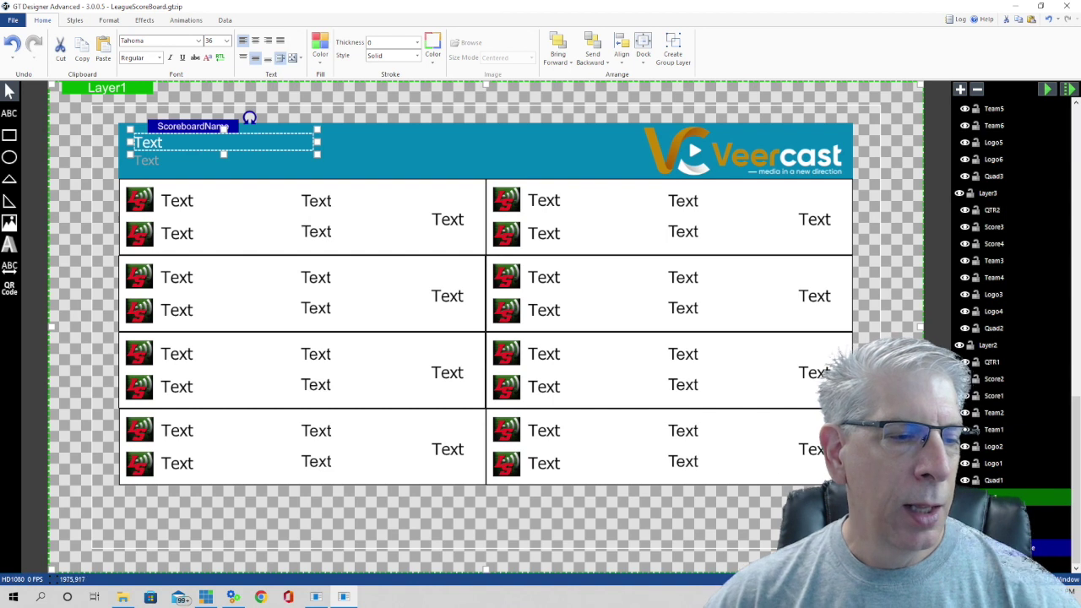
left_click(207, 153)
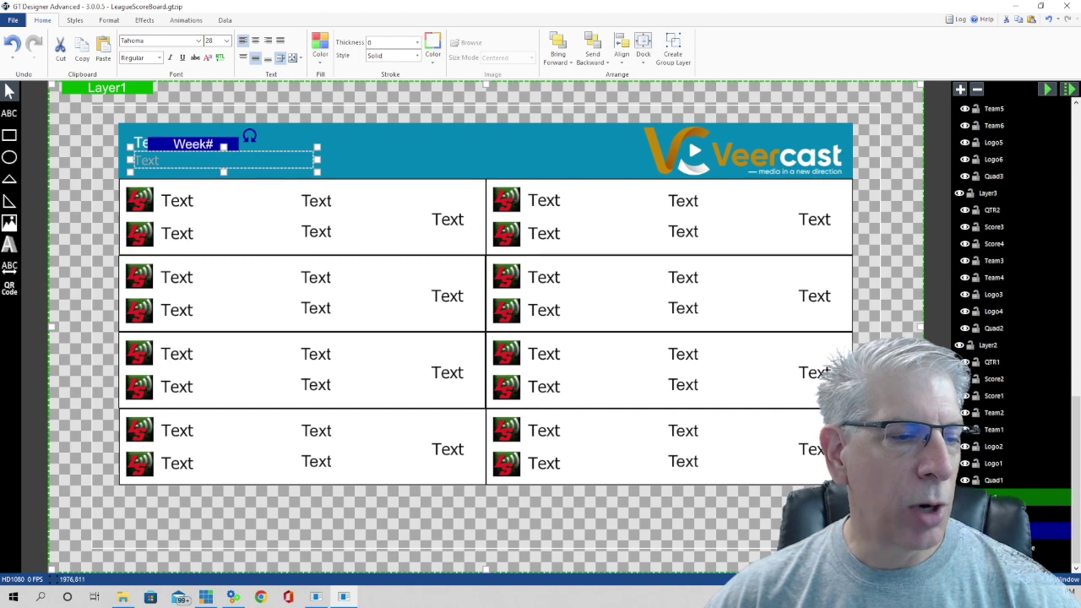
left_click(688, 154)
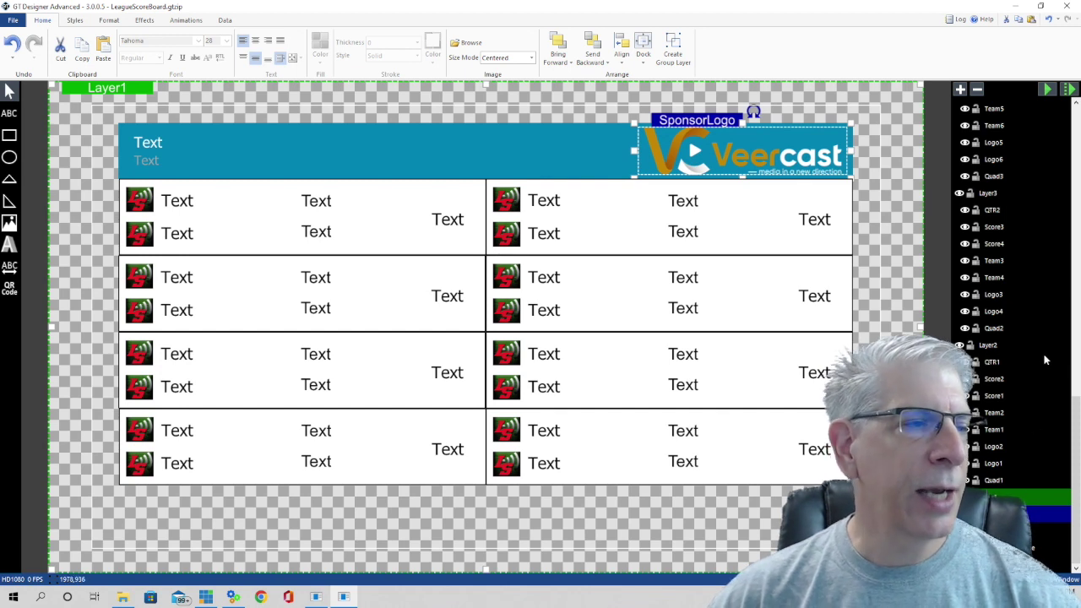
left_click(578, 152)
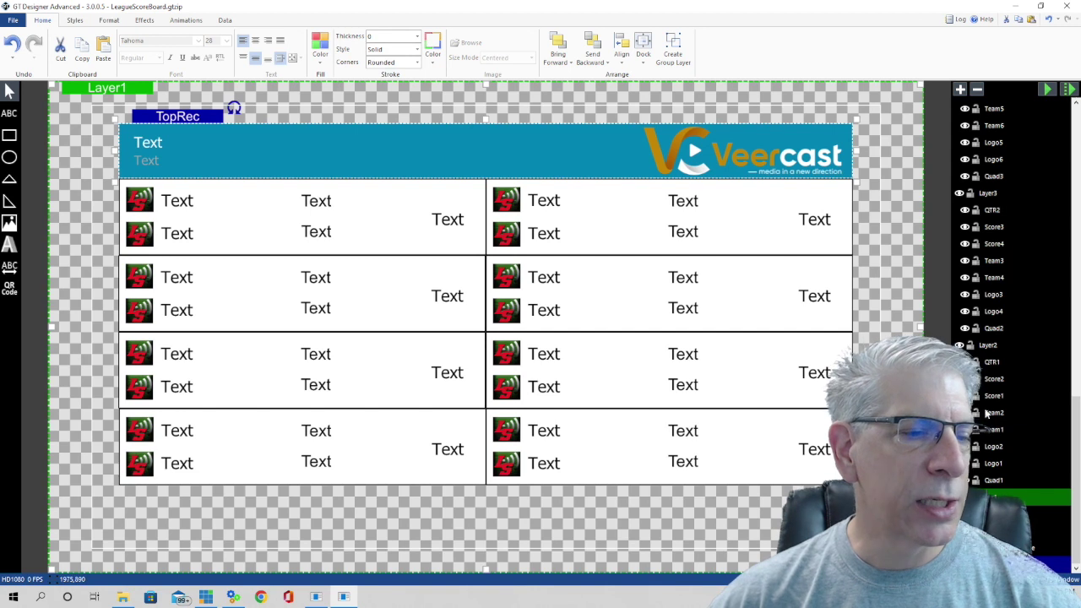
- Hide Layer2 through Layer9 so that only the Layer1 title bar stays visible on the canvas
left_click(958, 193)
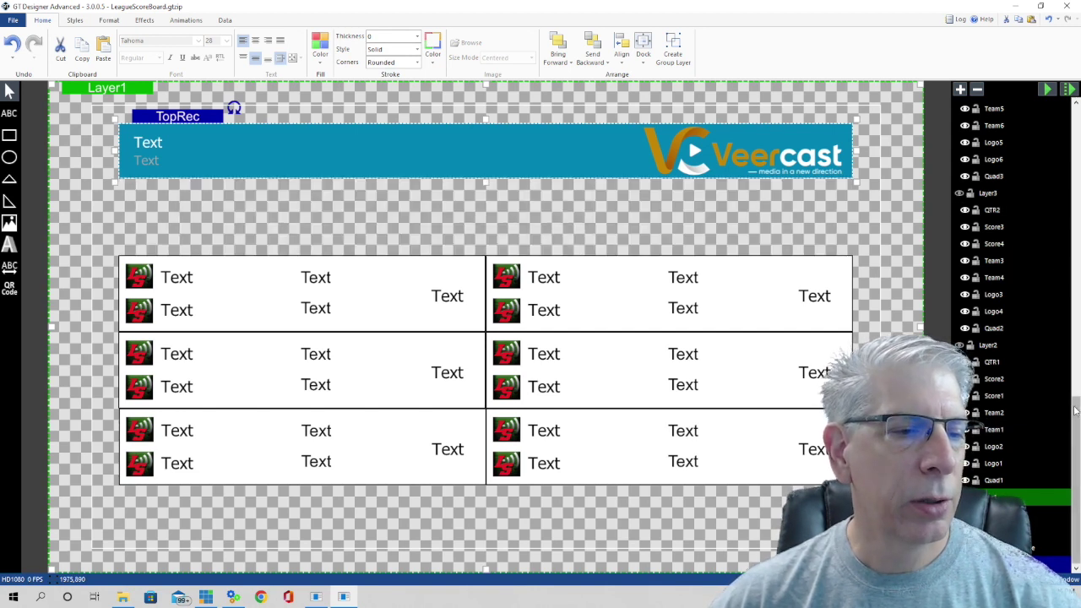
left_click_drag(1075, 411, 1076, 150)
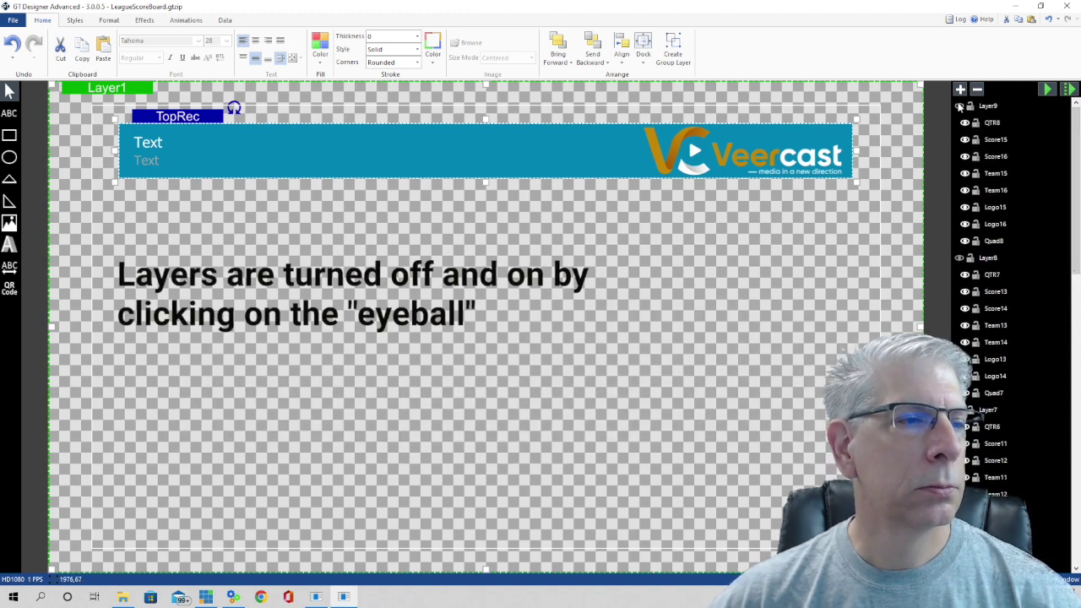
scroll(959, 106, "down", 10)
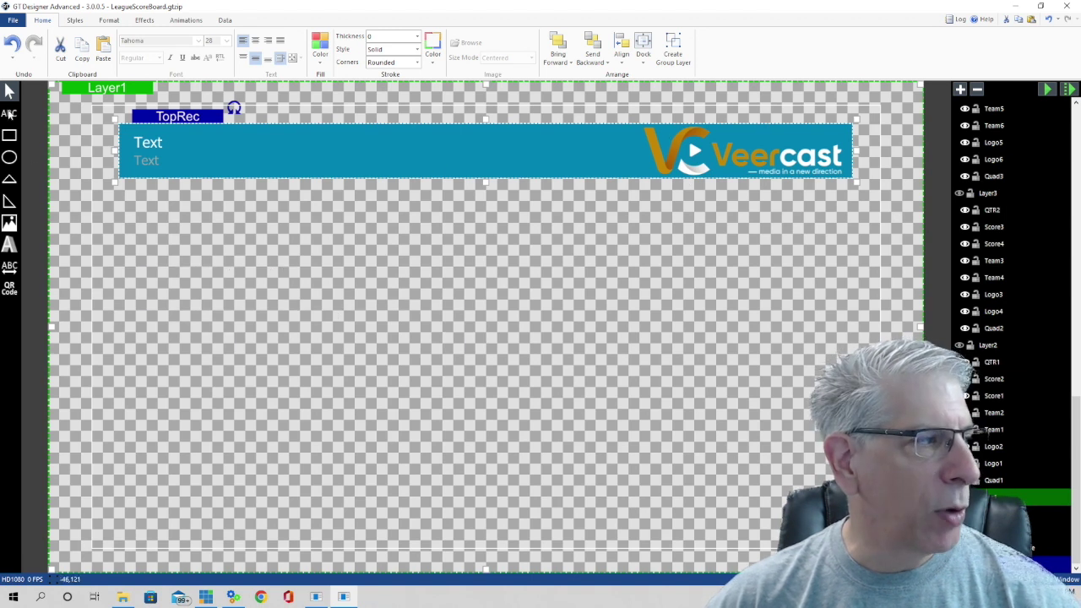
- Draw a wide rectangle below the title bar, about as long as the bar, and fill it with light blue
left_click(9, 136)
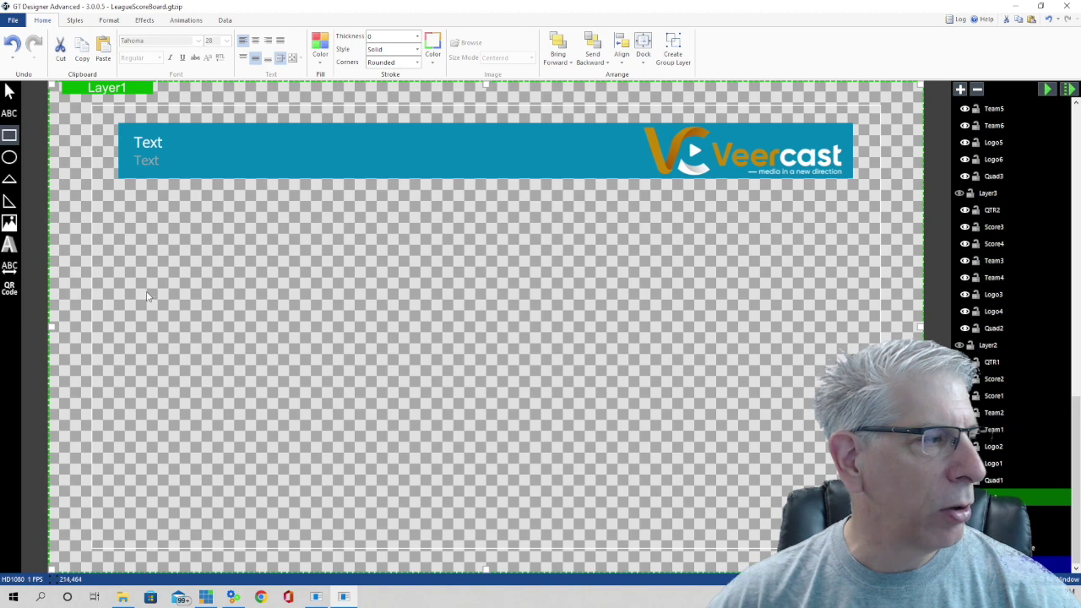
left_click_drag(124, 278, 855, 341)
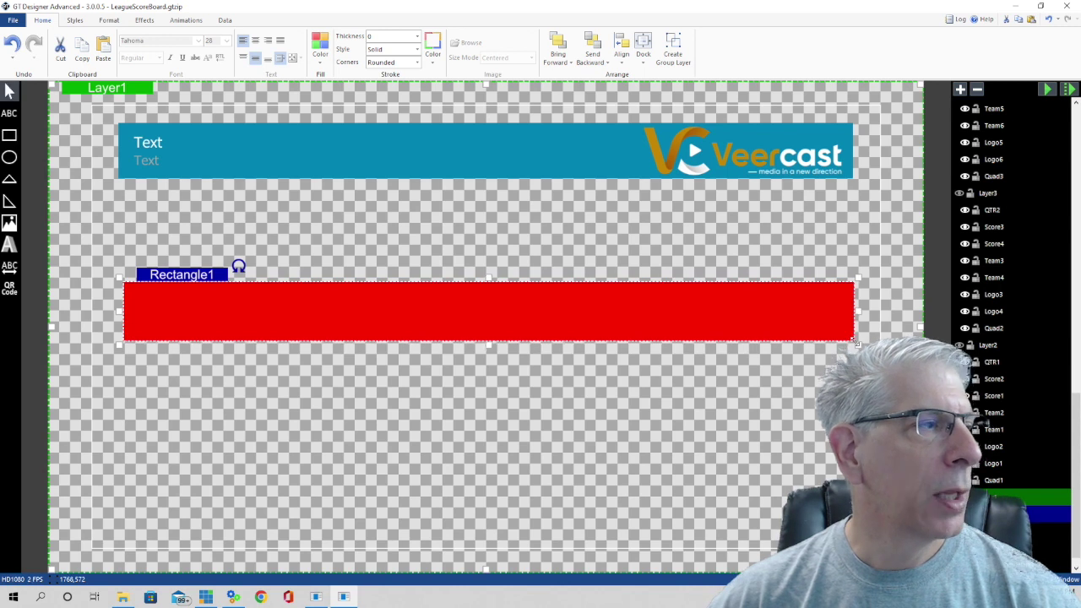
left_click(322, 65)
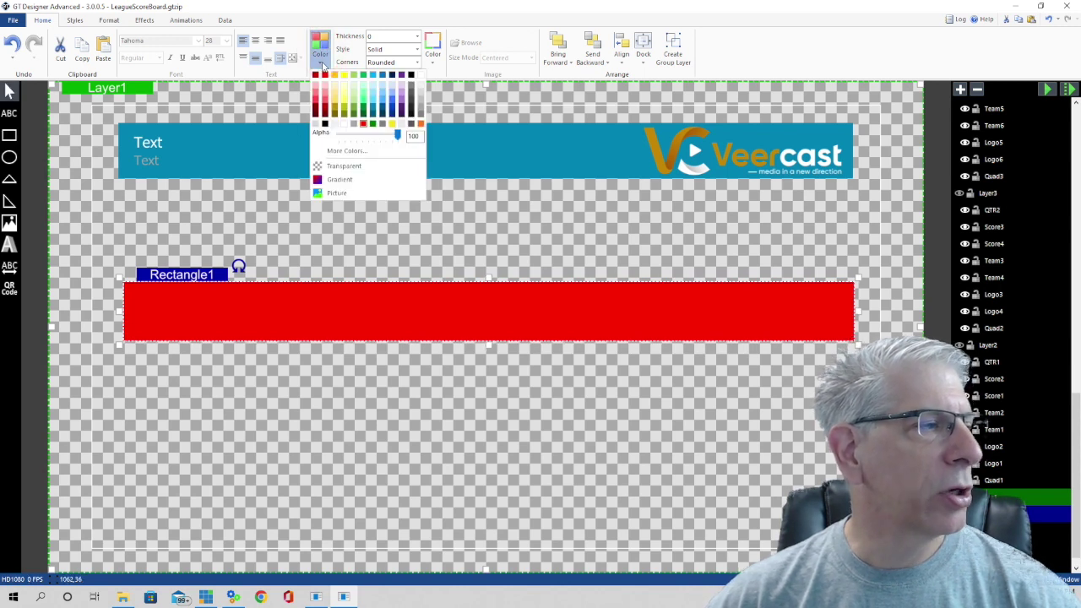
left_click(381, 101)
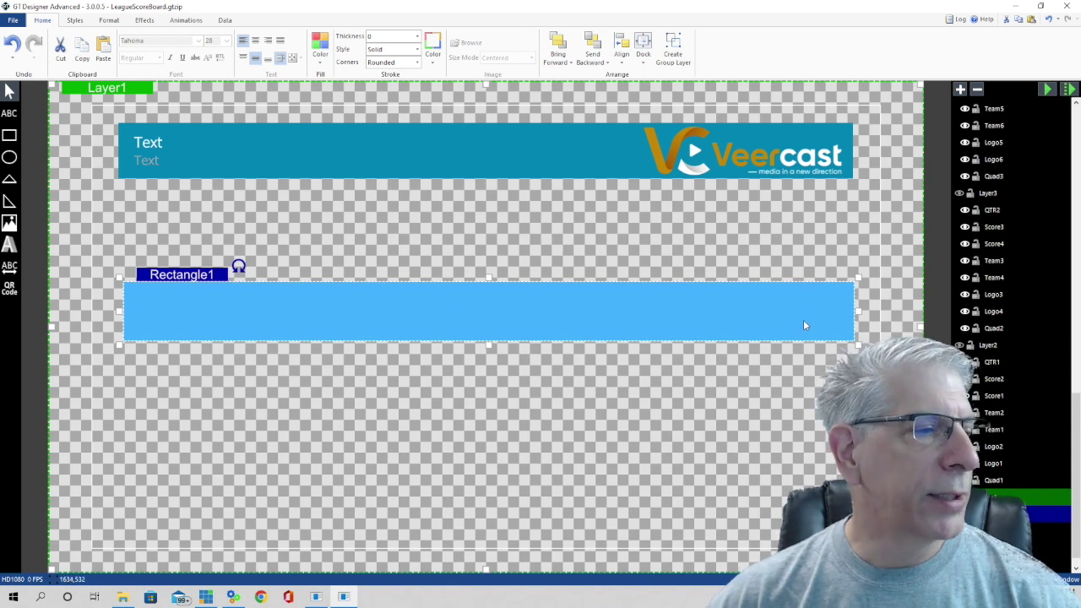
left_click(434, 65)
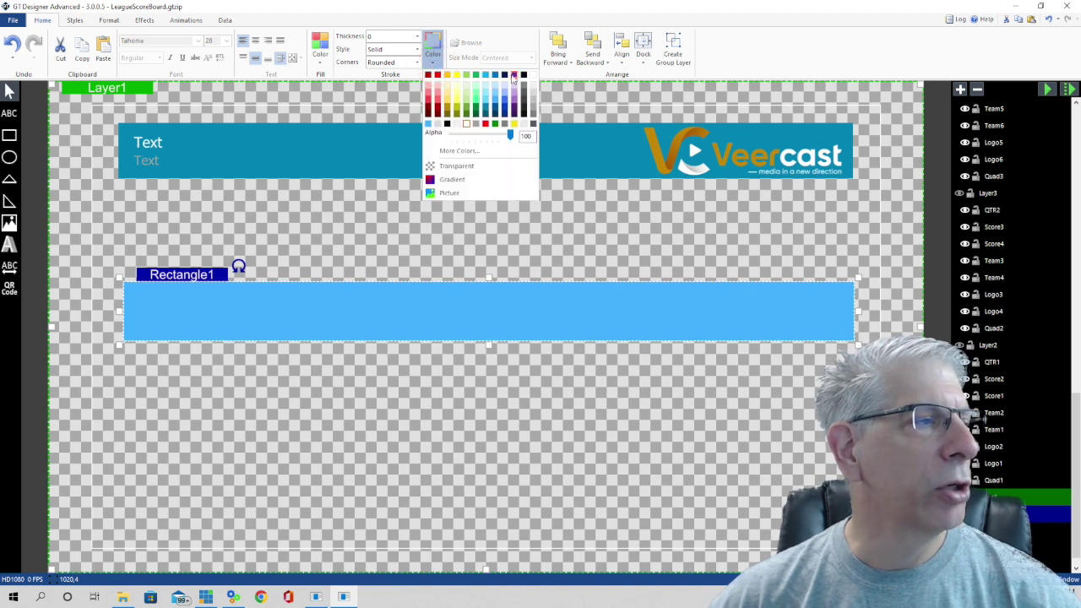
left_click(509, 16)
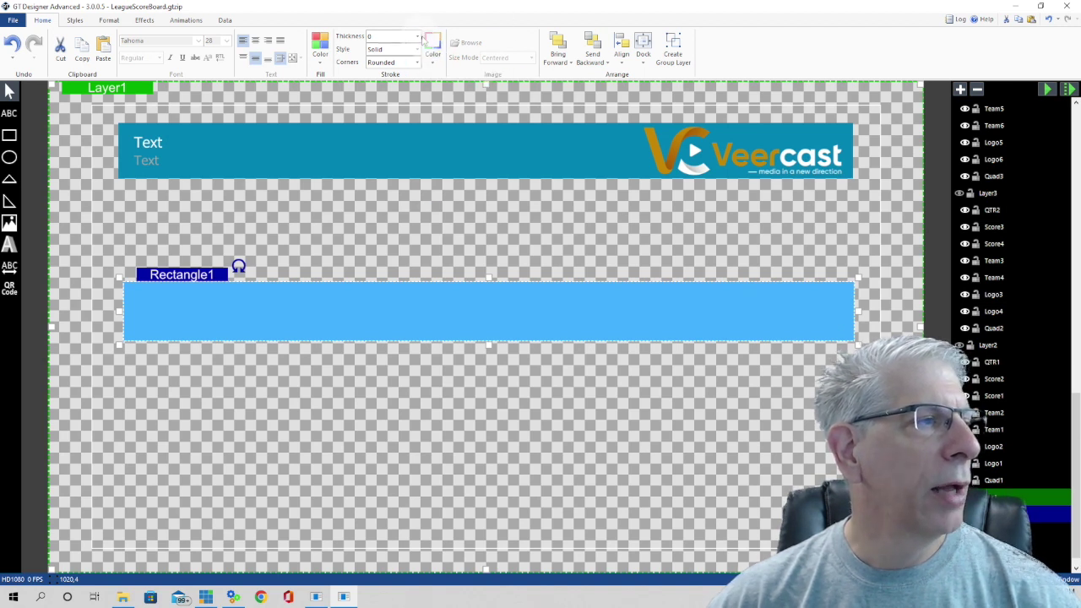
left_click(416, 37)
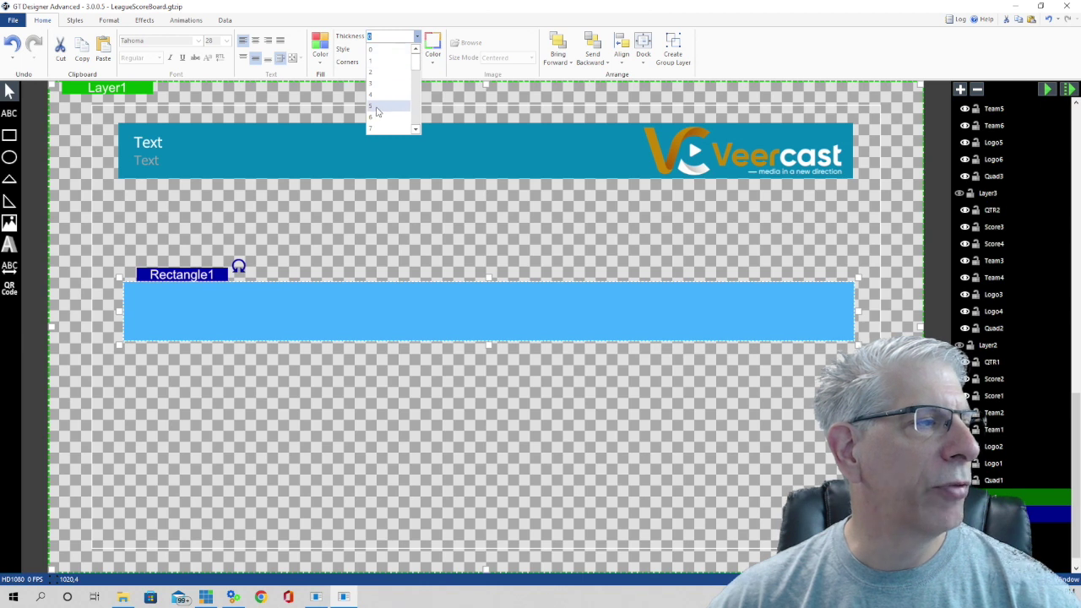
left_click(453, 219)
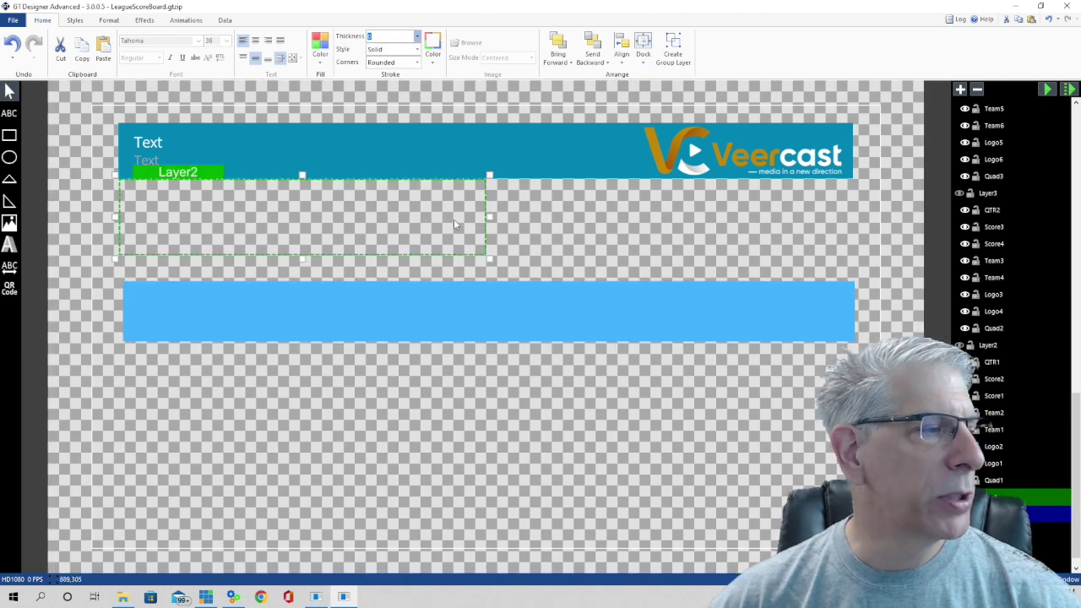
left_click_drag(406, 312, 143, 141)
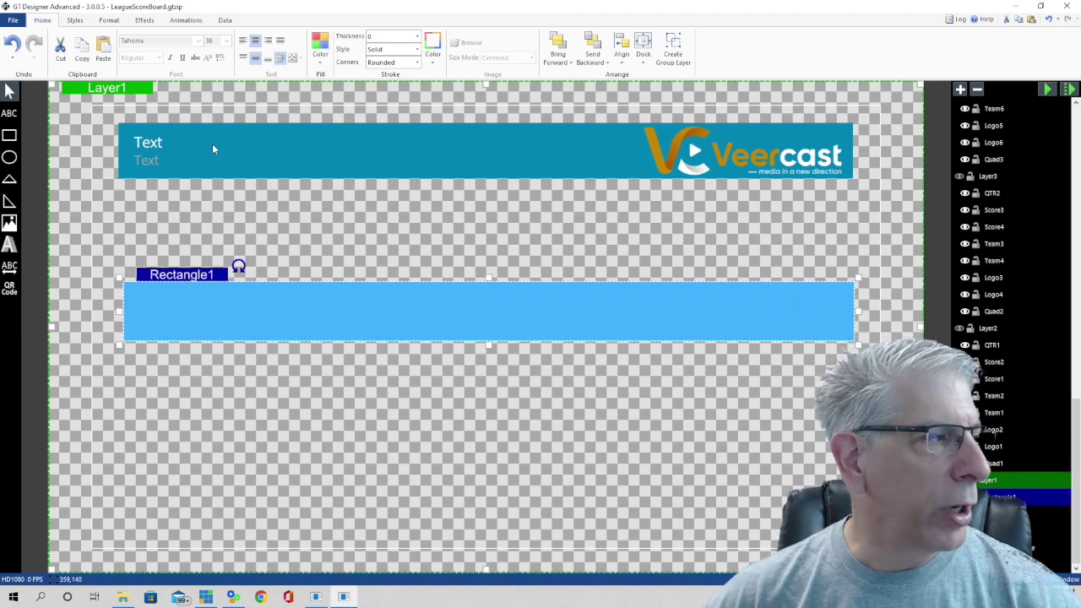
- Add a text block over the upper left part of the light blue rectangle and centre its text horizontally and vertically
left_click(8, 115)
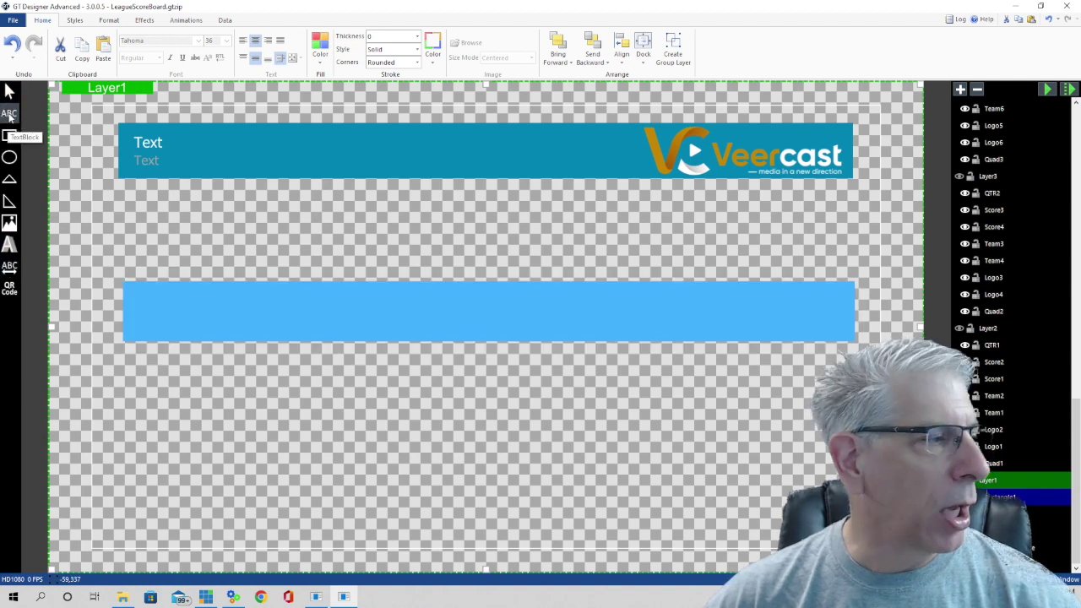
left_click_drag(131, 289, 391, 320)
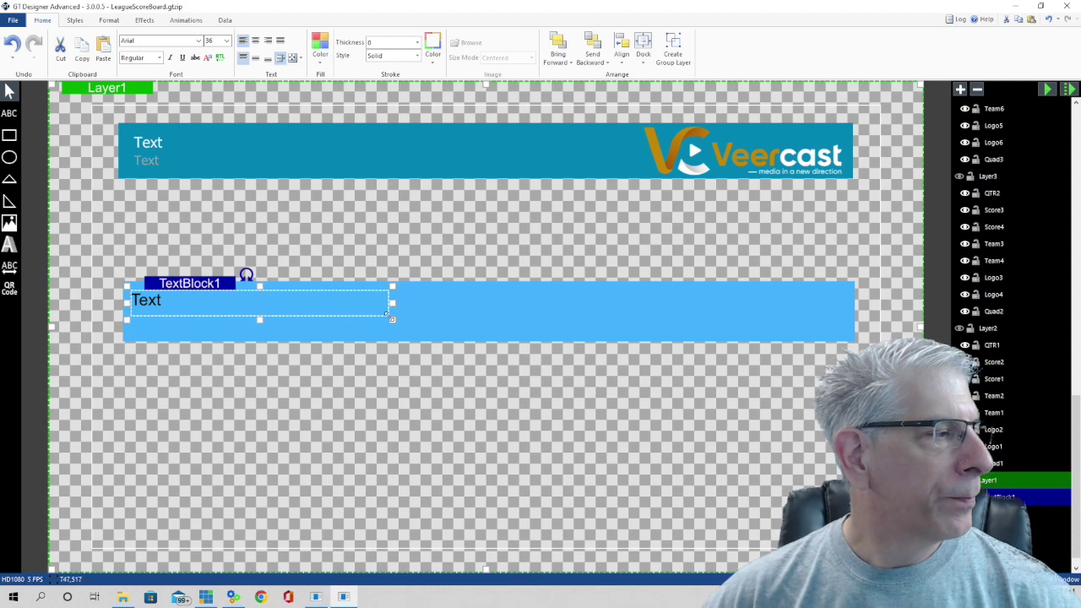
left_click(256, 40)
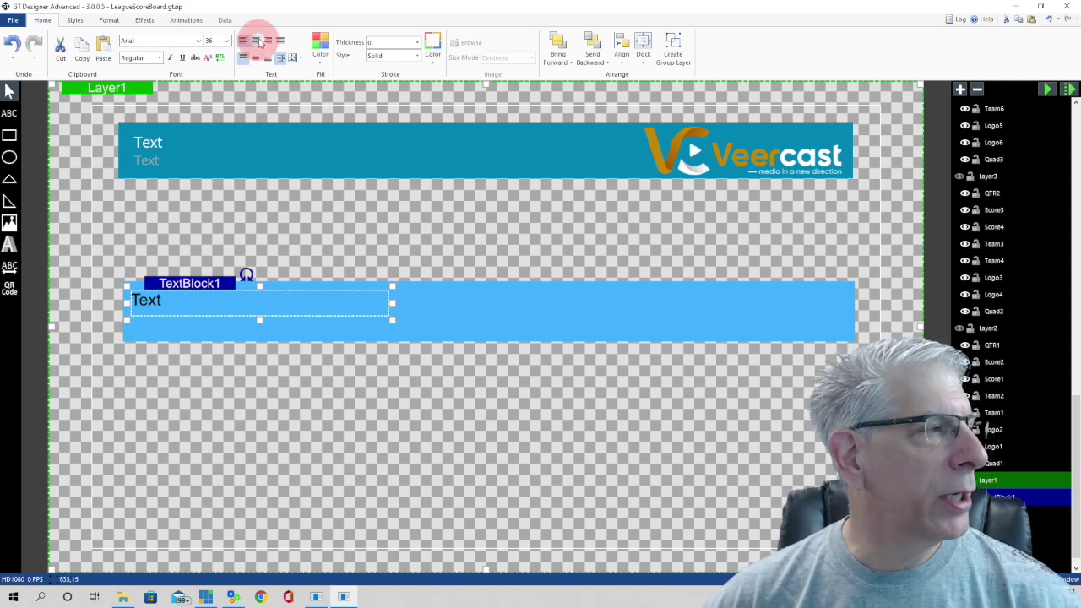
left_click(256, 58)
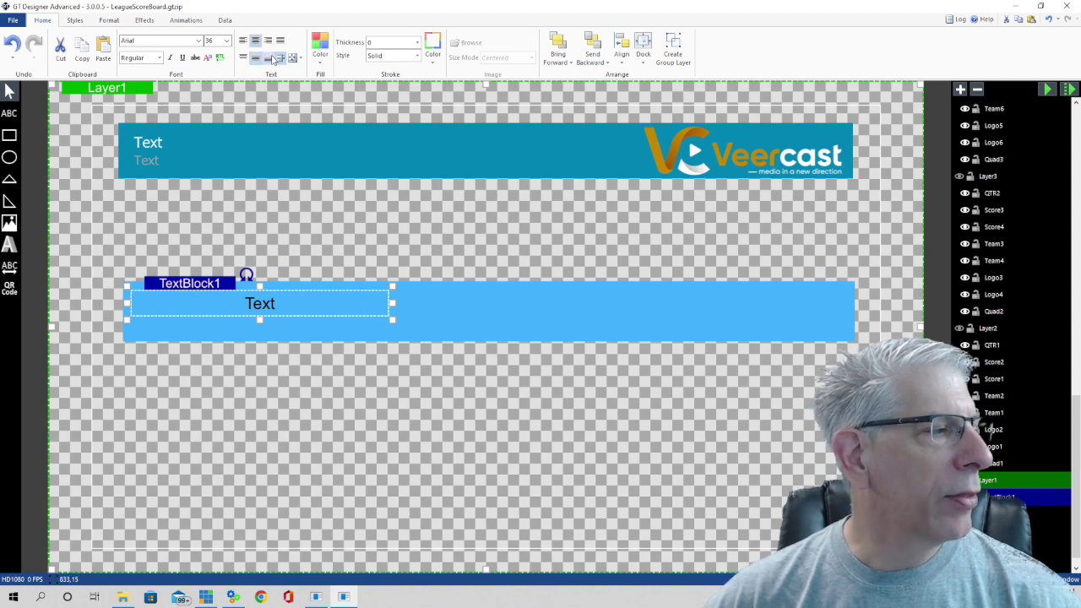
- Configure the automatic text box resizing of the new text block
left_click(301, 60)
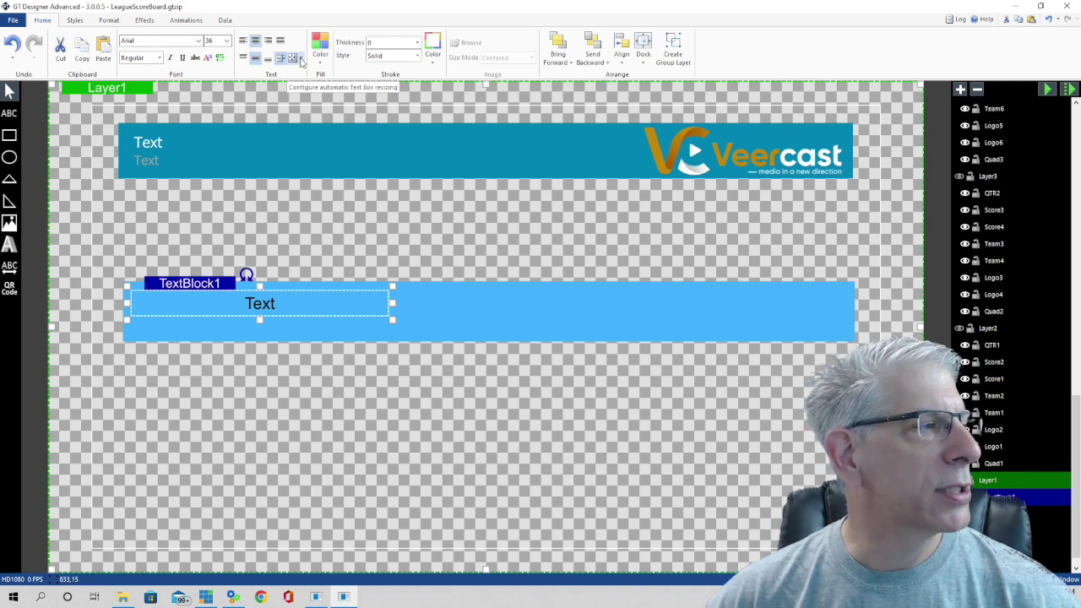
left_click(300, 61)
left_click(315, 117)
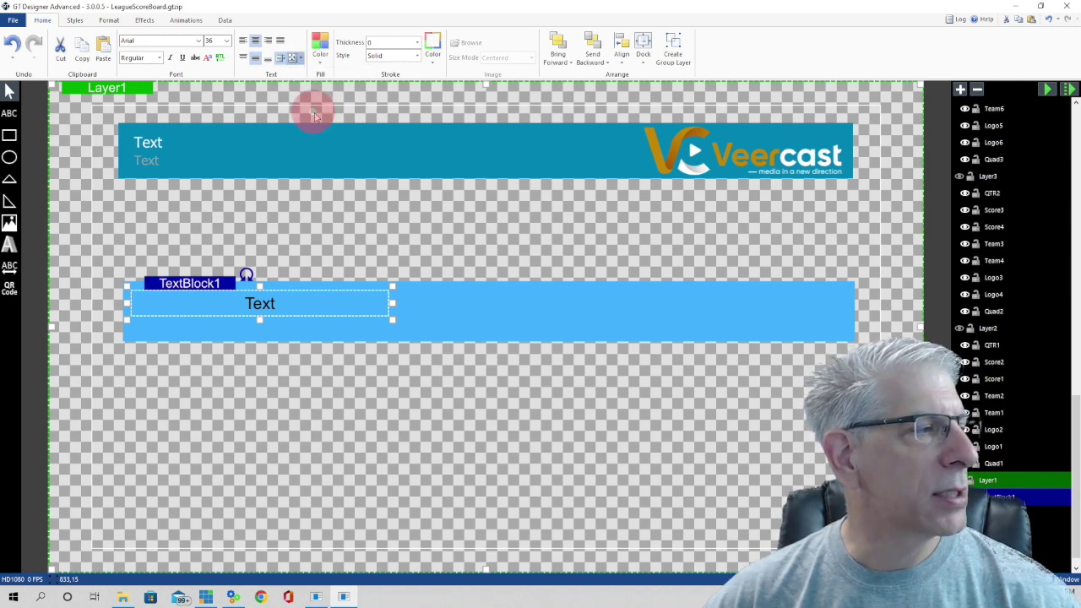
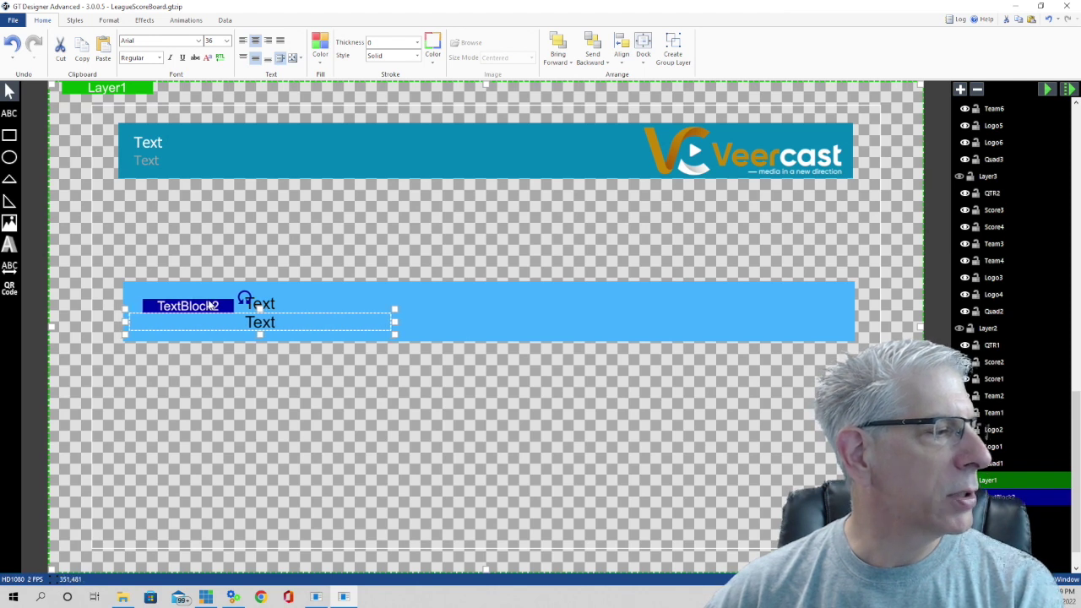
- Insert the VC logo picture as a new image on Layer1
left_click(256, 239)
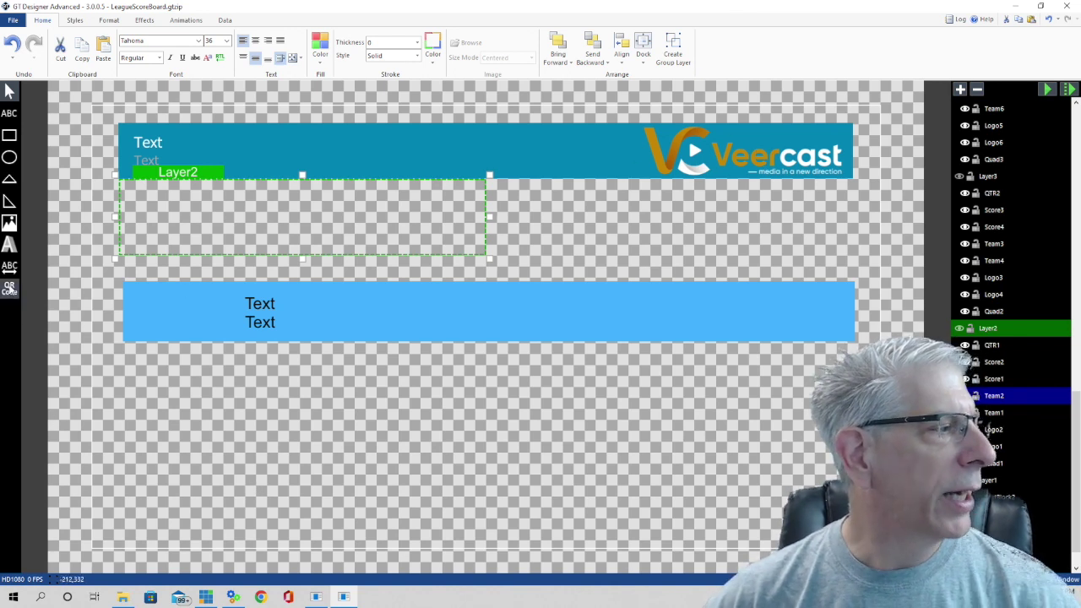
left_click(8, 224)
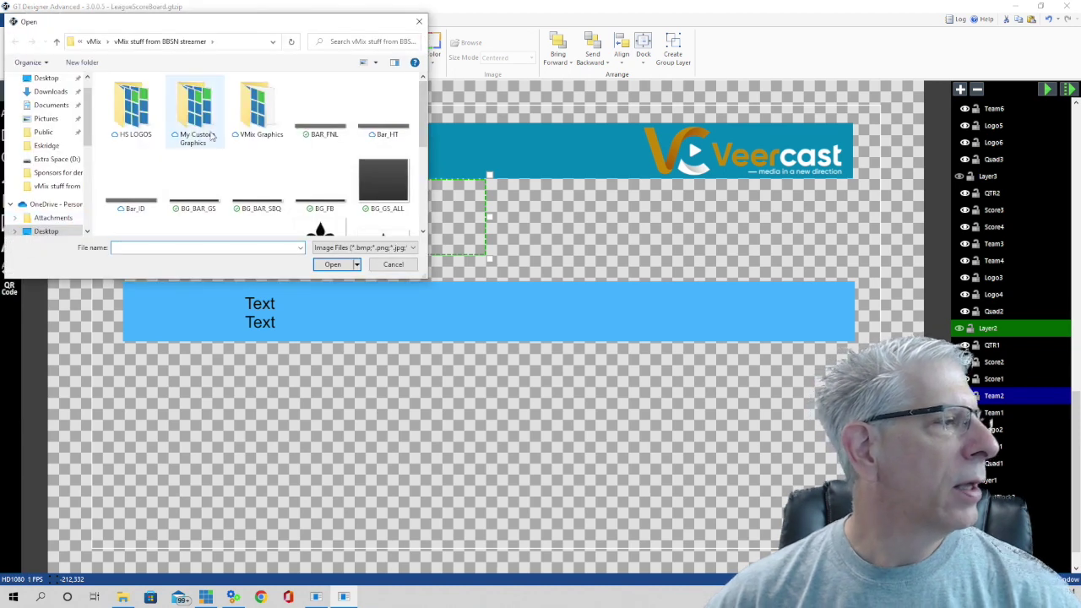
scroll(217, 144, "down", 5)
left_click(193, 201)
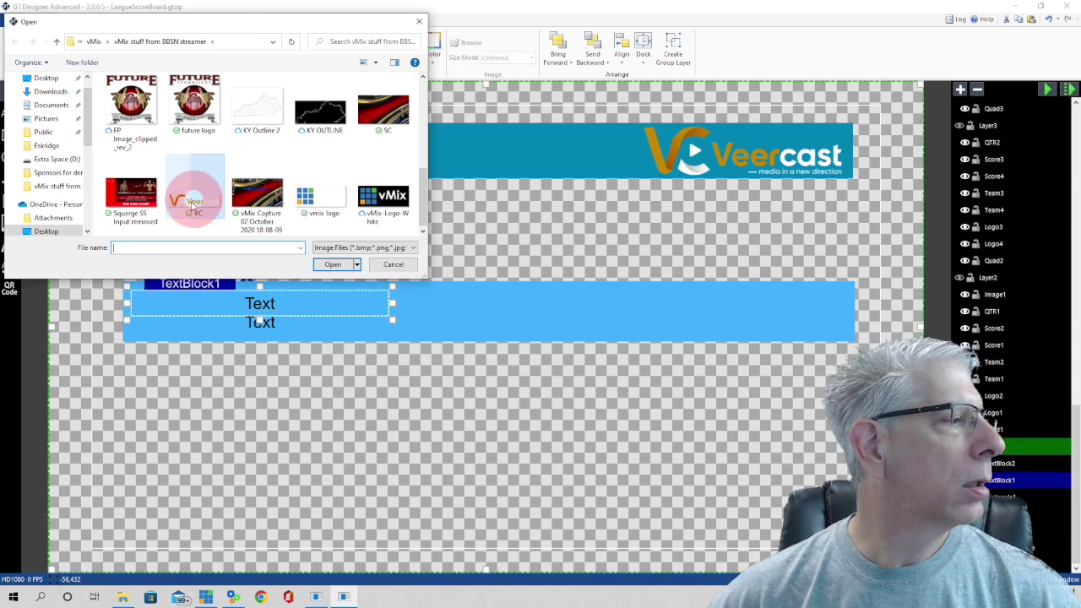
left_click(333, 264)
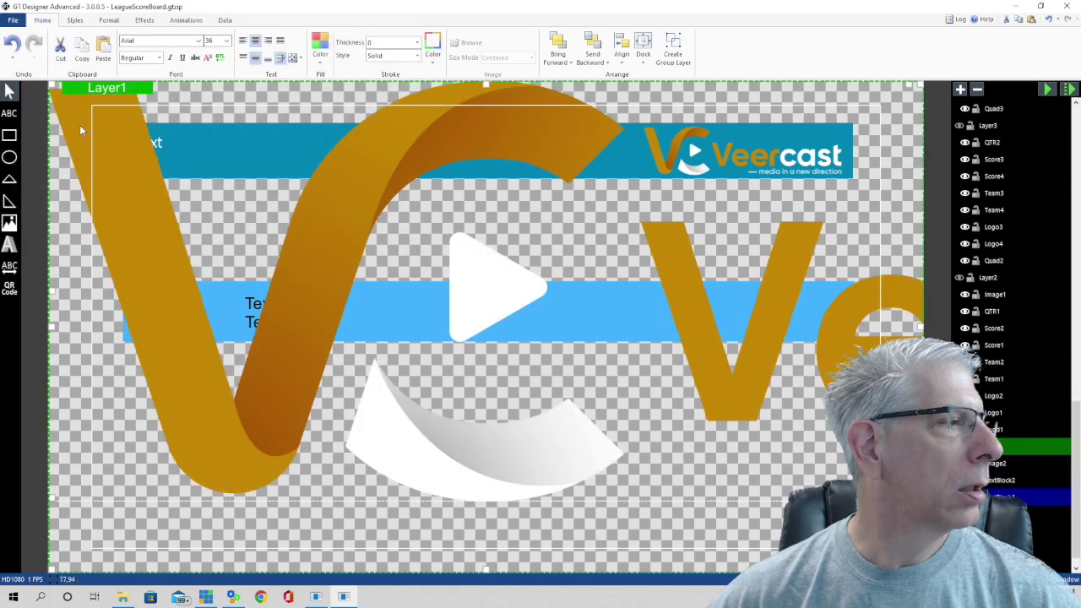
- Shrink the inserted Veercast logo to about the light blue rectangle's height and place it over the rectangle's right end
left_click_drag(310, 205, 333, 369)
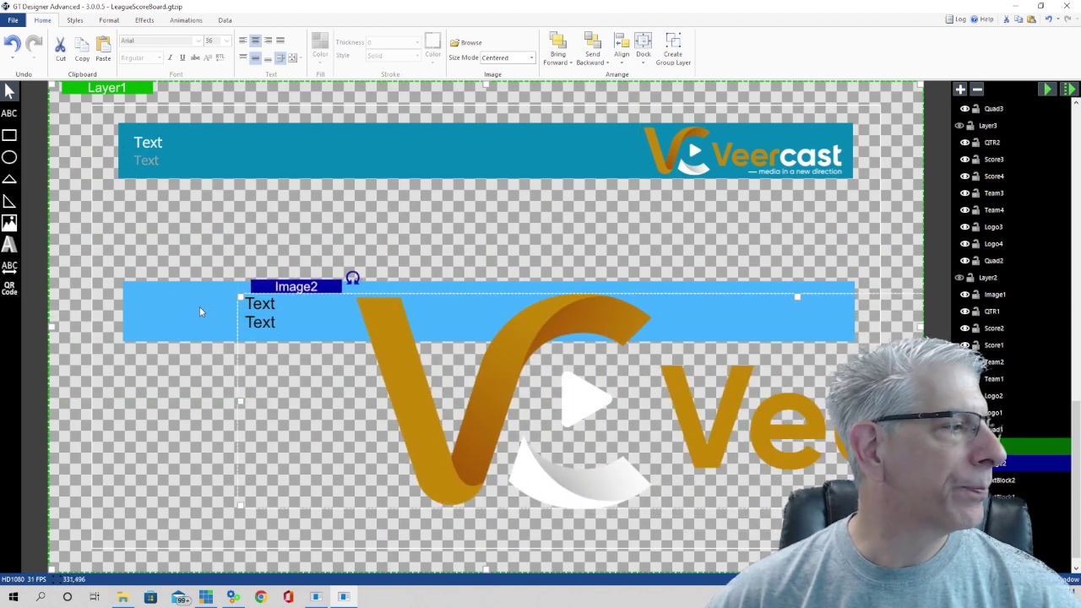
left_click_drag(250, 302, 655, 382)
left_click_drag(810, 440, 265, 324)
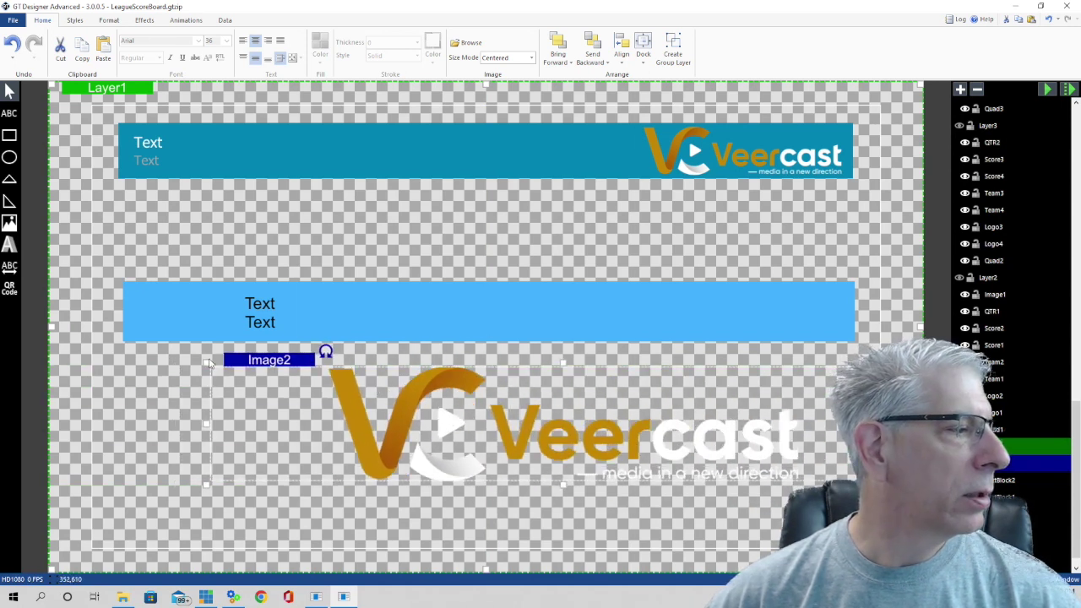
left_click_drag(206, 358, 574, 411)
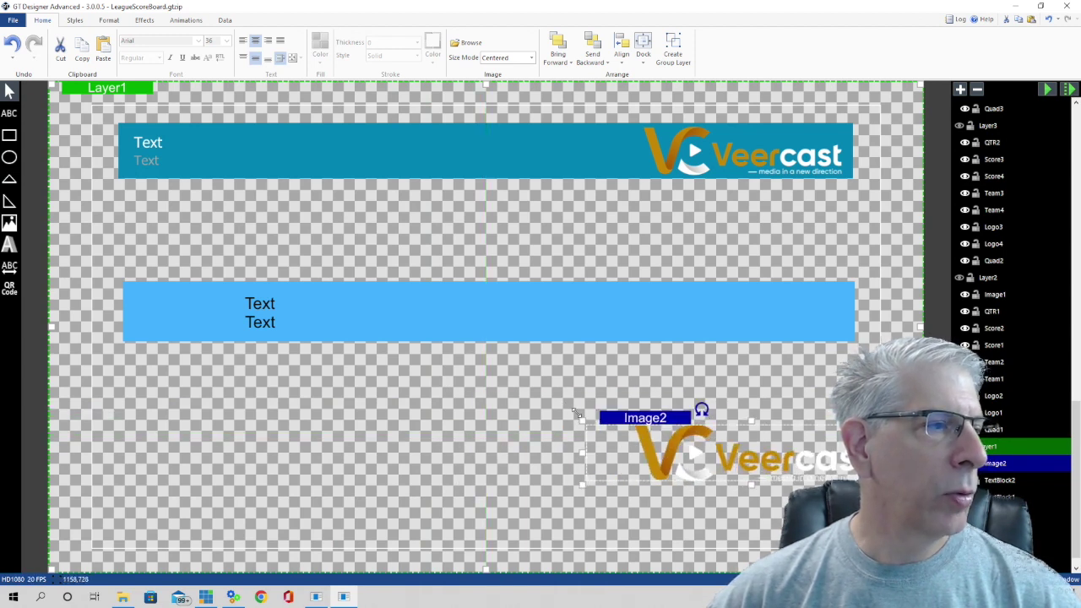
left_click_drag(777, 463, 763, 271)
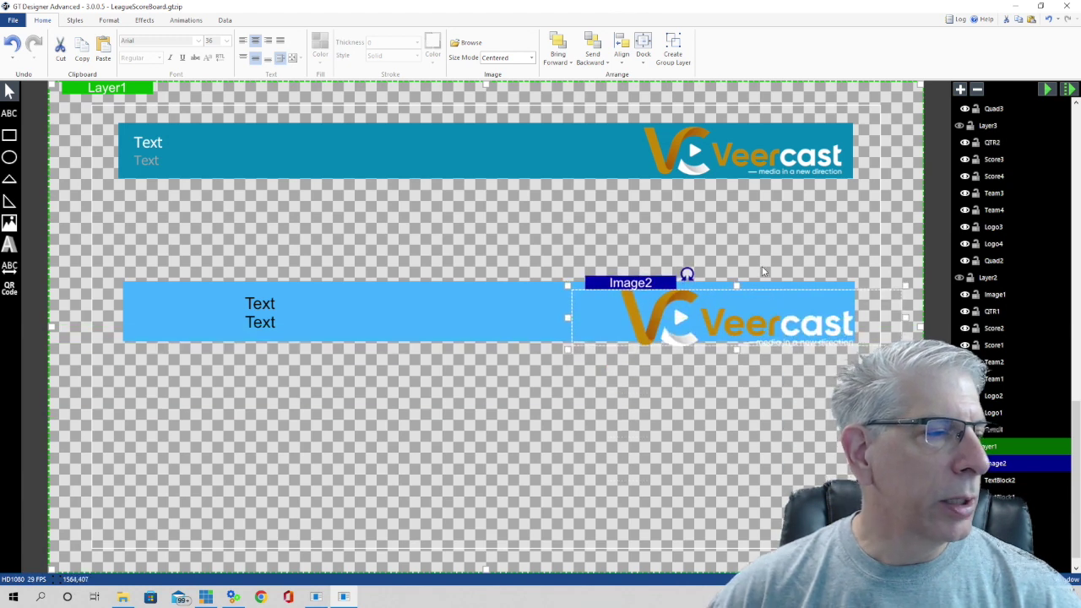
- Nudge the logo upward until it fits within the height of the light blue rectangle
left_click(648, 287)
key("Up")
key("Up")
key("Up")
key("Up")
key("Up")
key("Up")
key("Up")
key("Up")
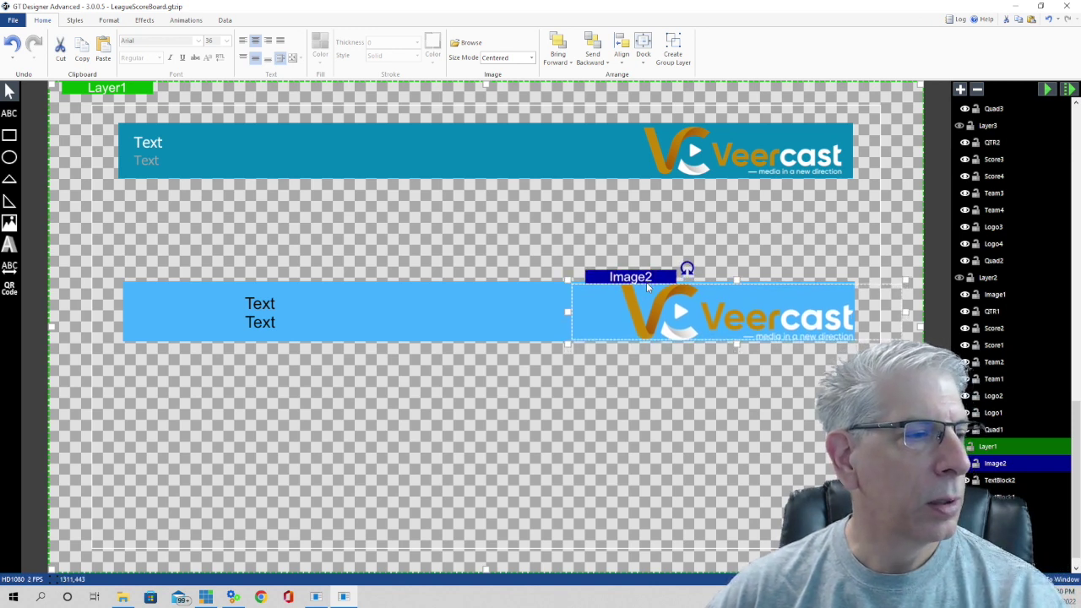
left_click(549, 444)
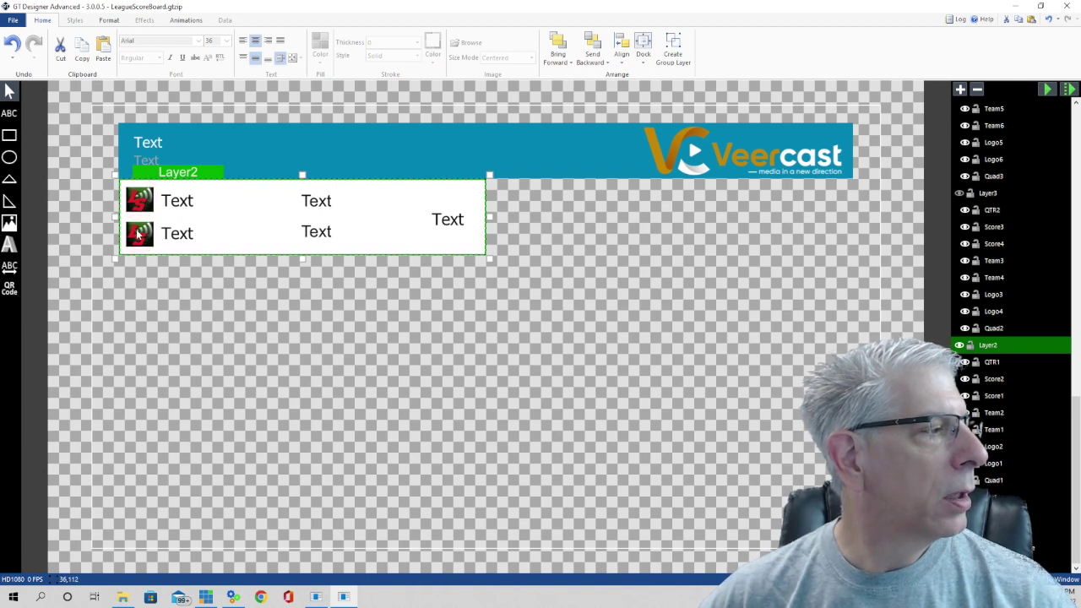
- Select Quad1, Logo1, Logo2, Team1, Team2, Score1, Score2 and QTR1 in Layer2 together and examine the Create Group Layer command
left_click(10, 224)
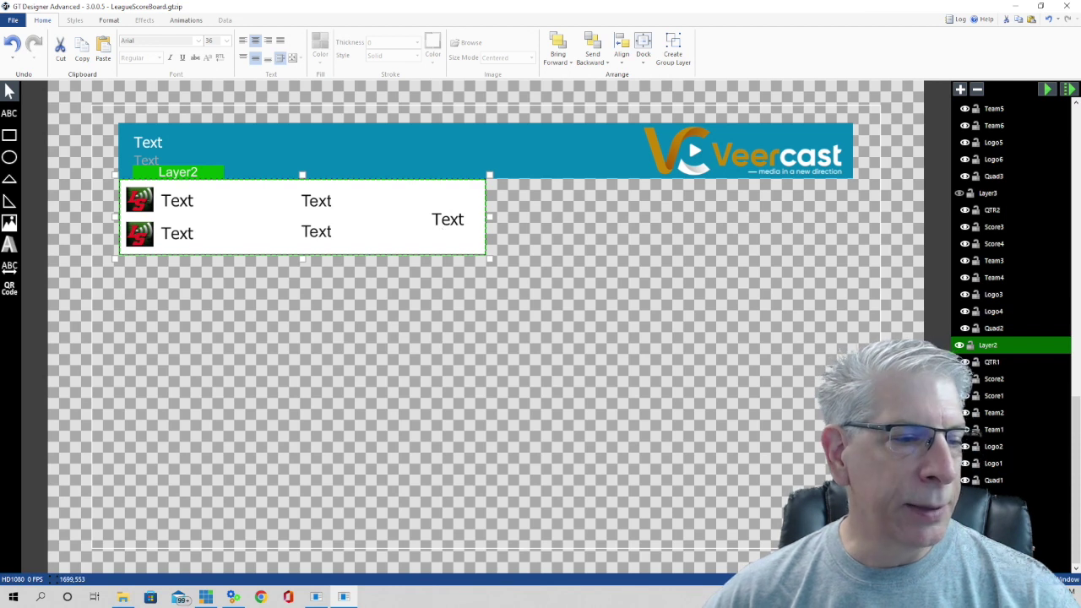
left_click(996, 480)
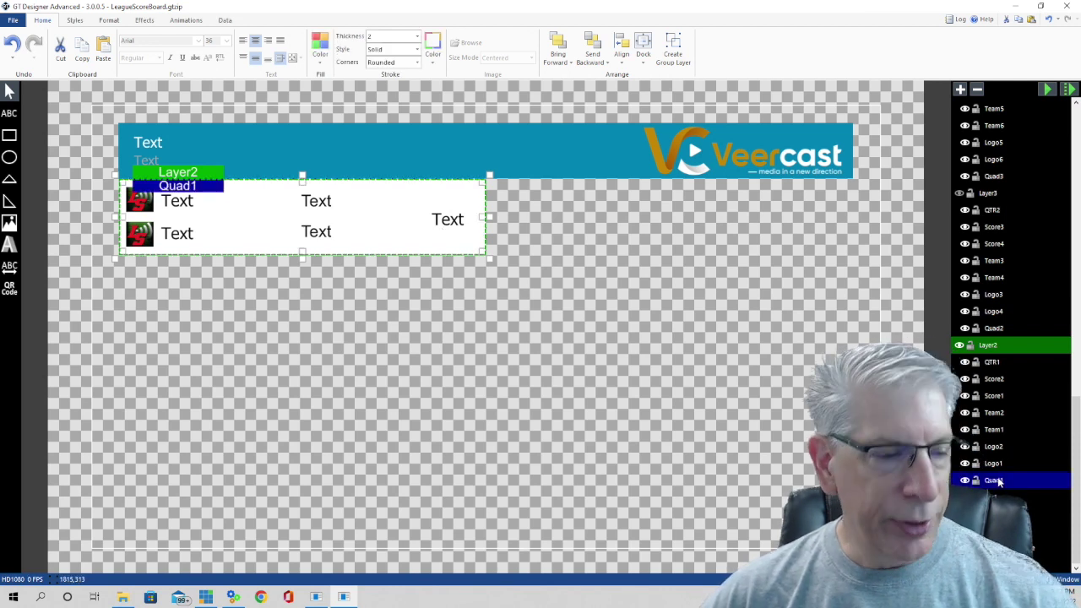
left_click(994, 463, "ctrl")
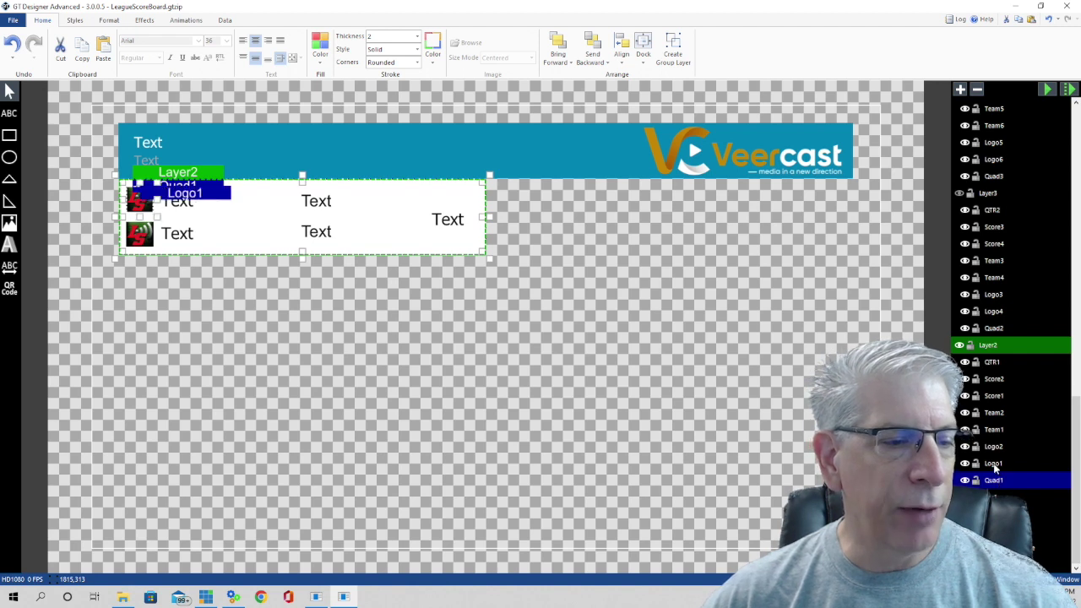
left_click(994, 446, "ctrl")
left_click(994, 429, "ctrl")
left_click(994, 412, "ctrl")
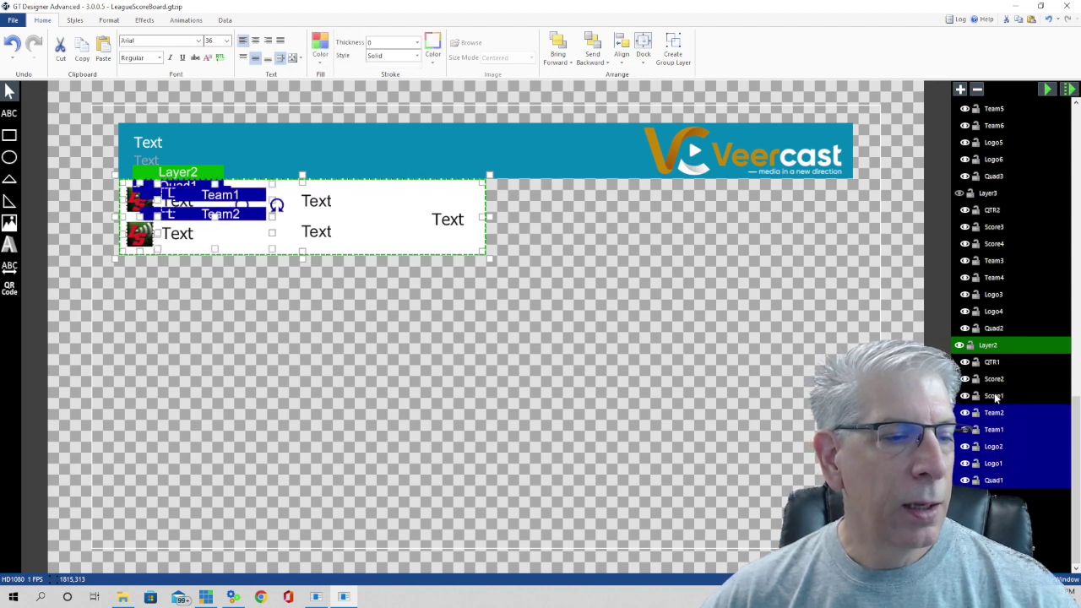
left_click(994, 395, "ctrl")
left_click(994, 378, "ctrl")
left_click(994, 361, "ctrl")
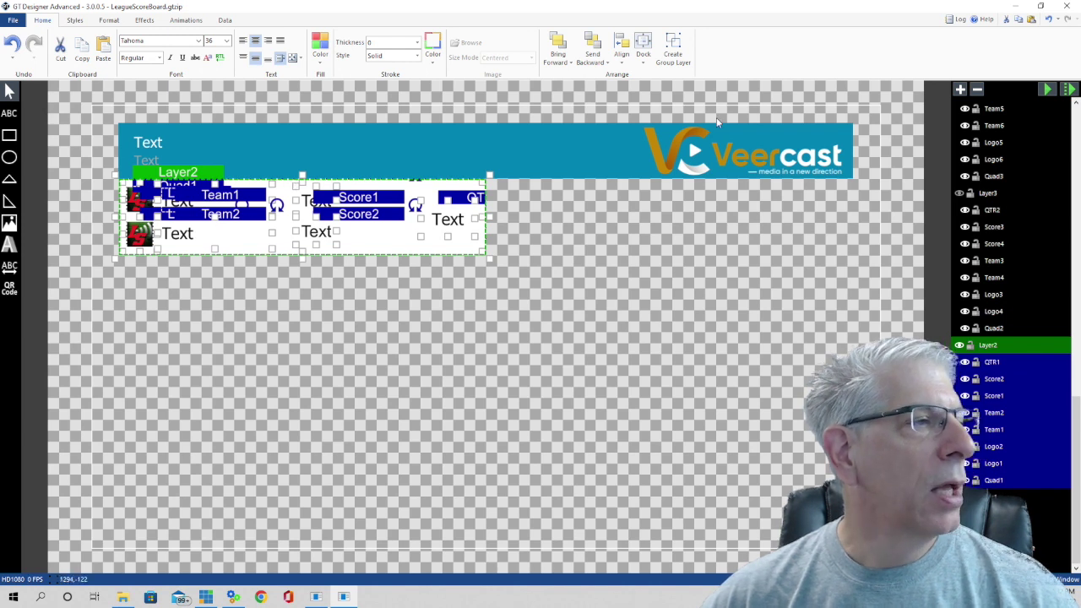
left_click(675, 50)
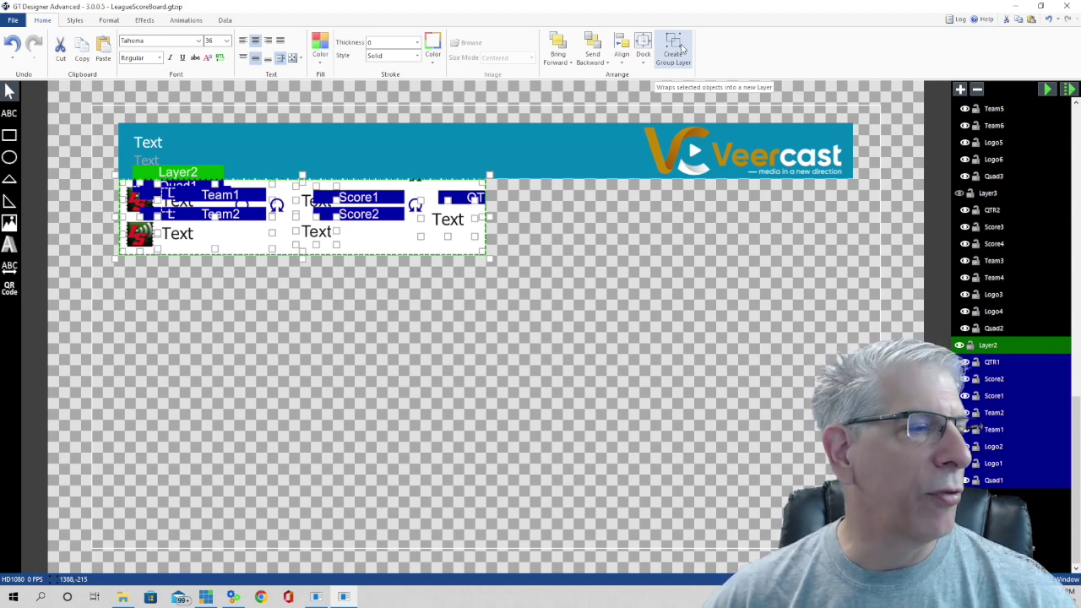
- Toggle Layer2's visibility off and on to check that its elements behave as one group
left_click(960, 346)
left_click(960, 346)
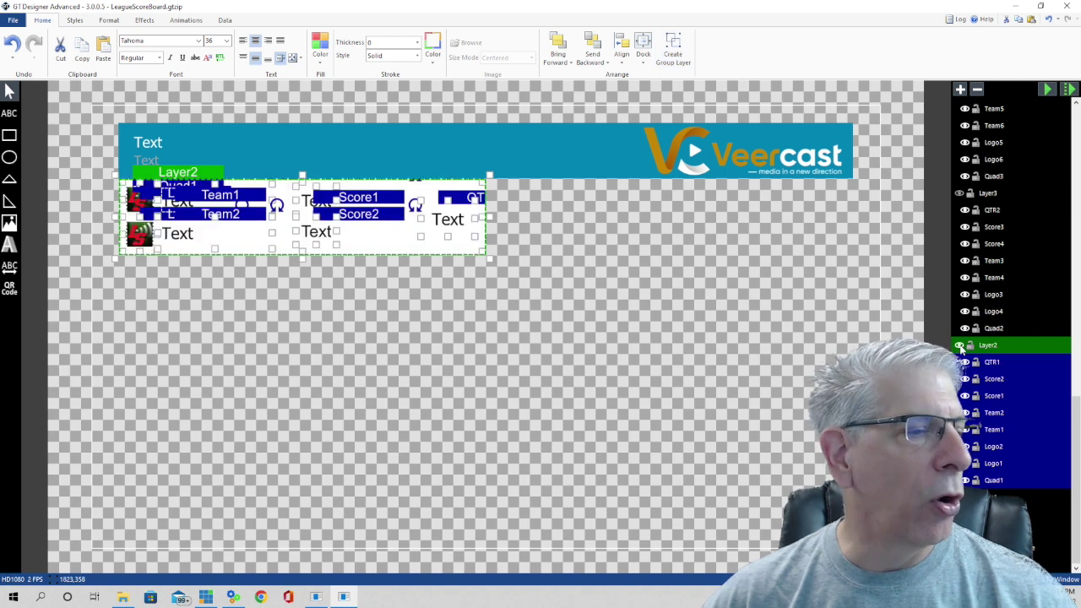
left_click(959, 346)
left_click(959, 346)
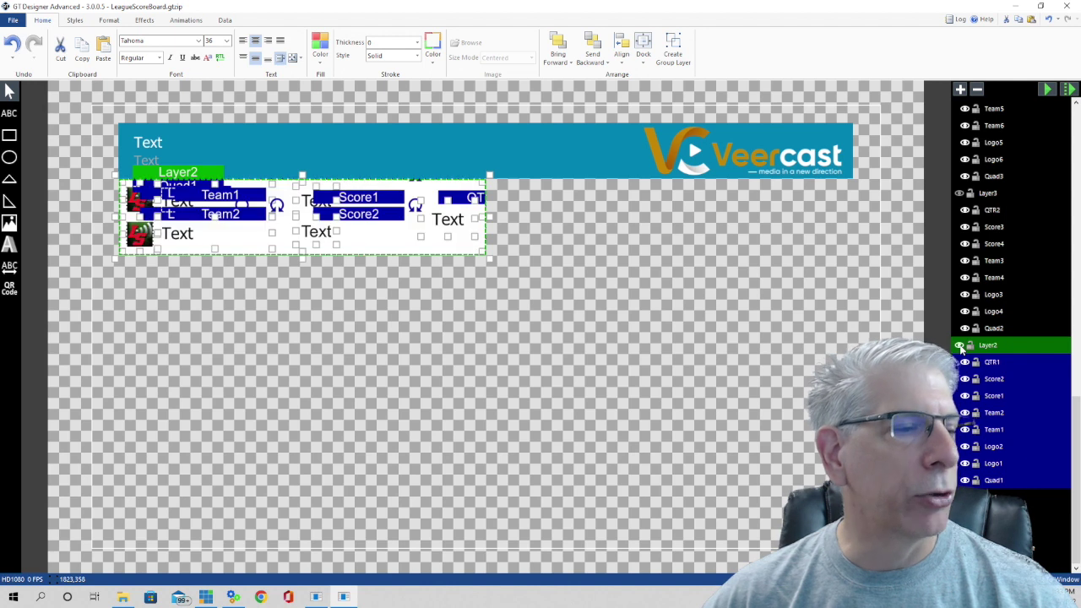
left_click(1047, 498)
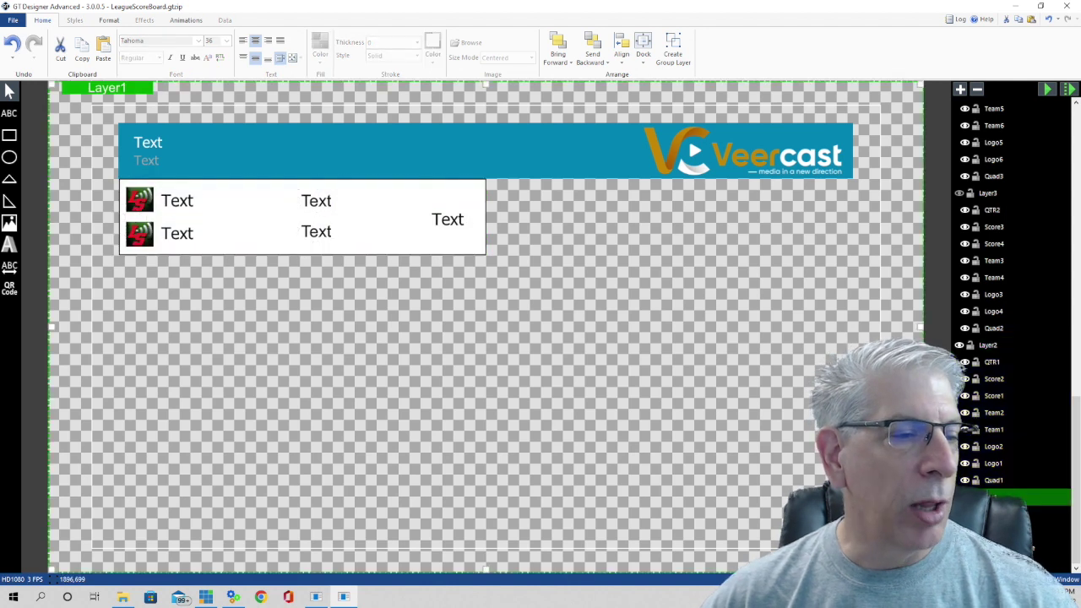
- Examine the copy and paste options for the first score box and for the area beside it
right_click(366, 211)
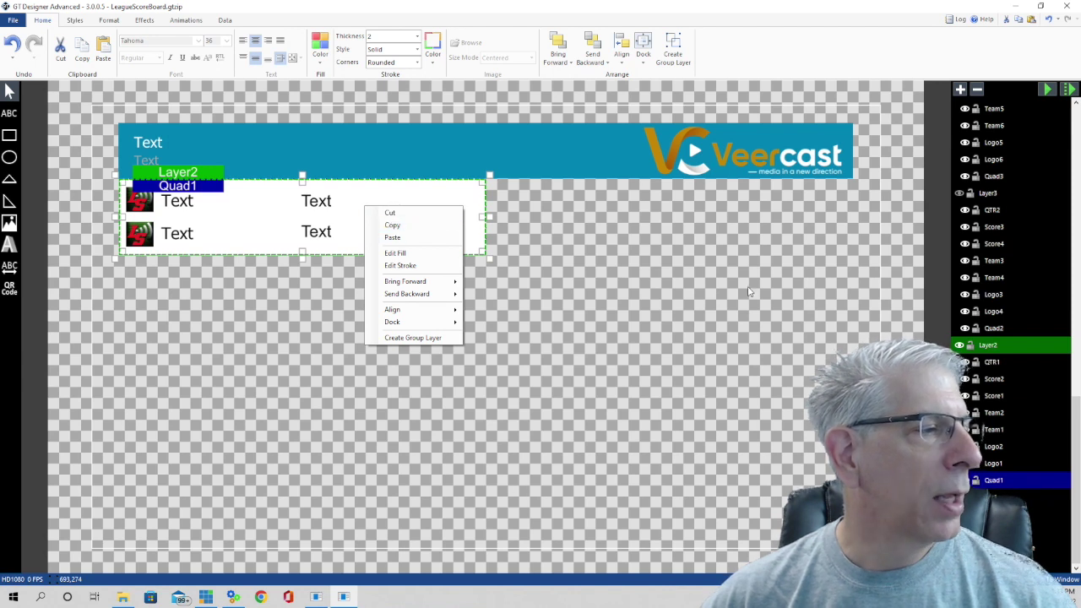
left_click(706, 439)
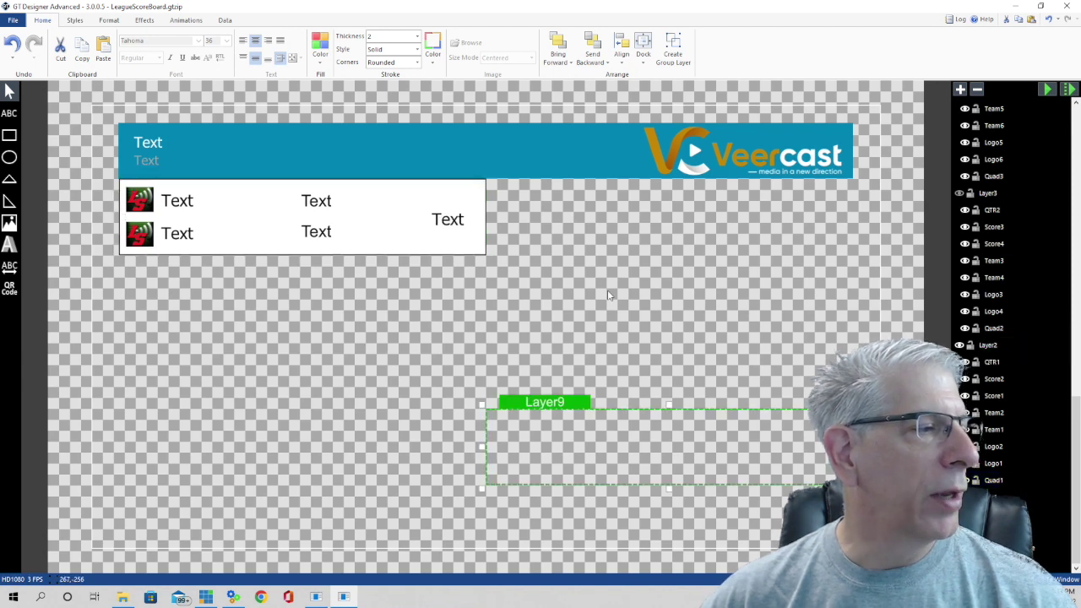
right_click(546, 214)
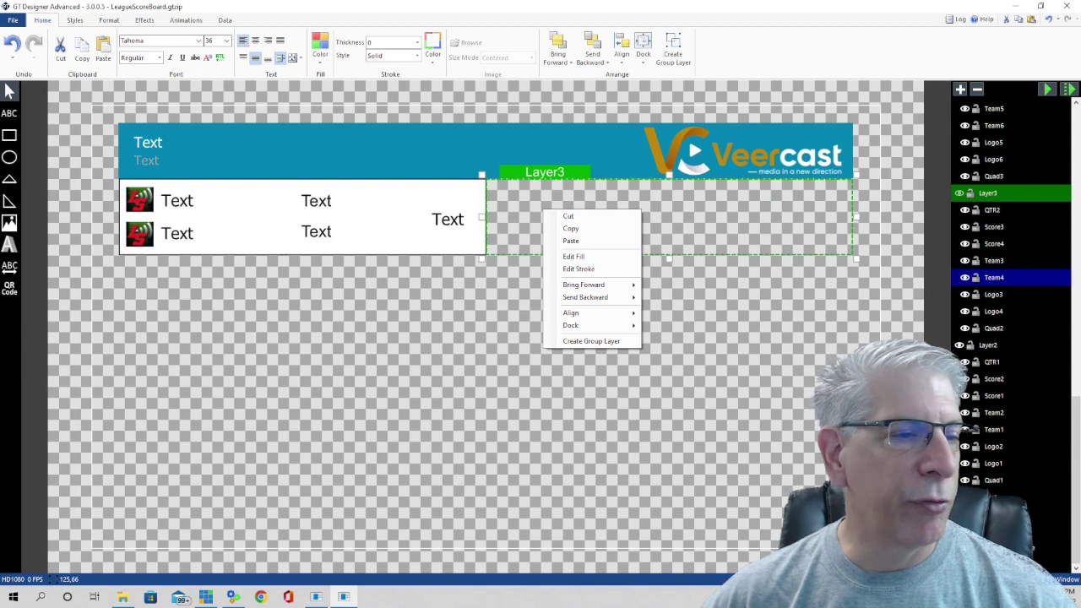
- Make the hidden layers from Layer3 through Layer9 visible to display the full eight-game scoreboard
left_click(1076, 225)
left_click(1075, 211)
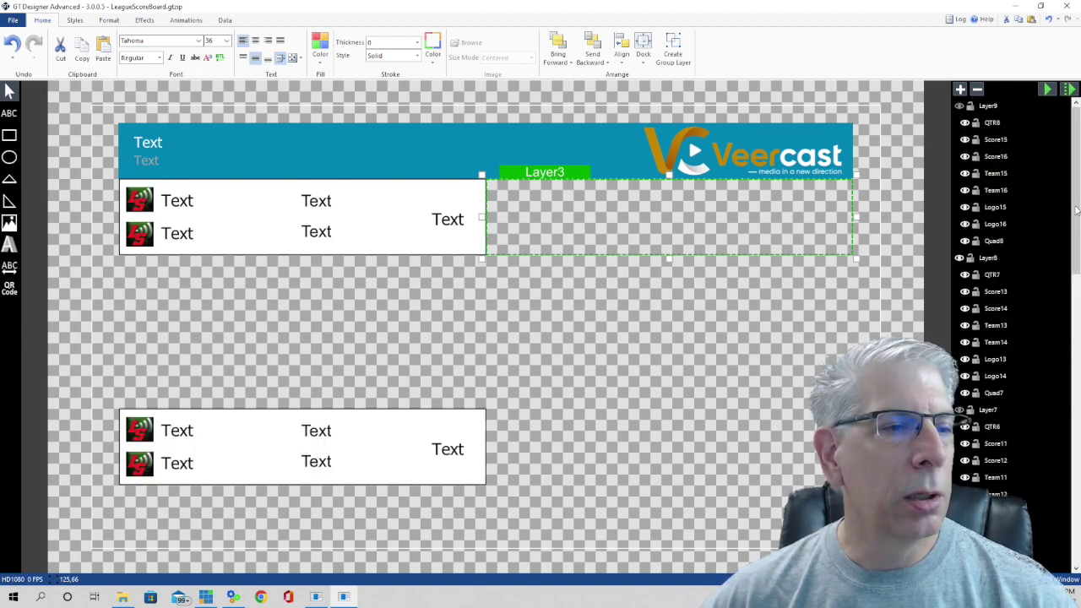
scroll(961, 268, "down", 3)
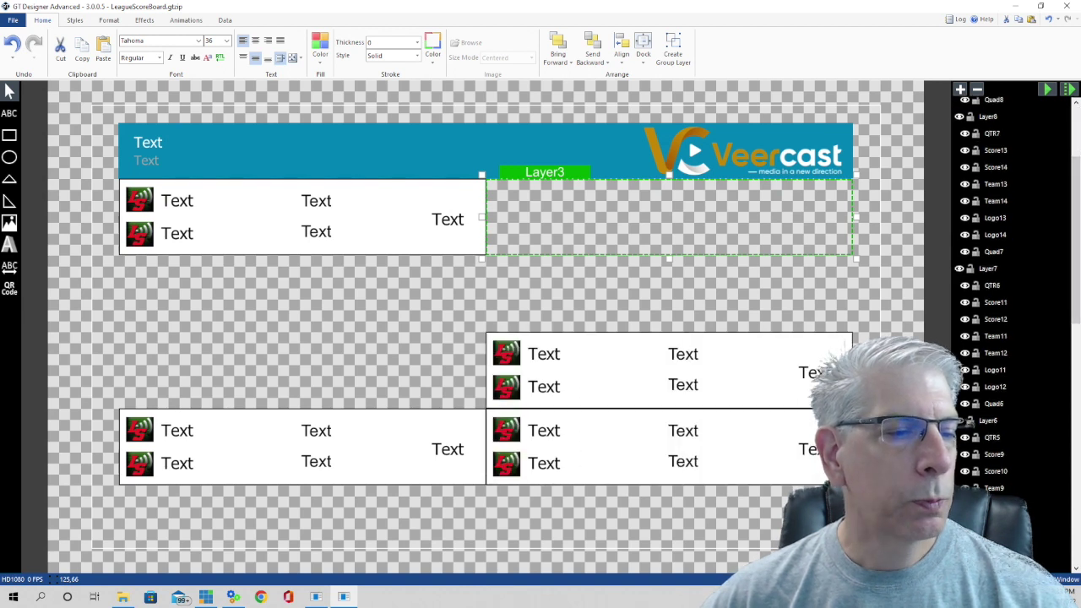
left_click(961, 269)
scroll(961, 338, "down", 3)
left_click(960, 274)
left_click(962, 427)
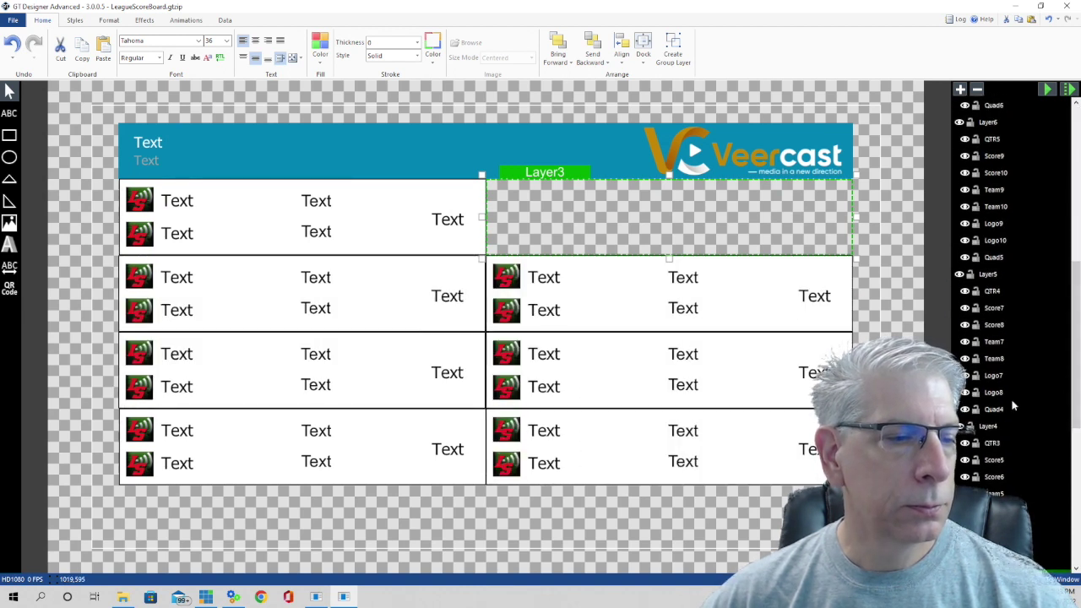
scroll(968, 426, "down", 5)
left_click(959, 338)
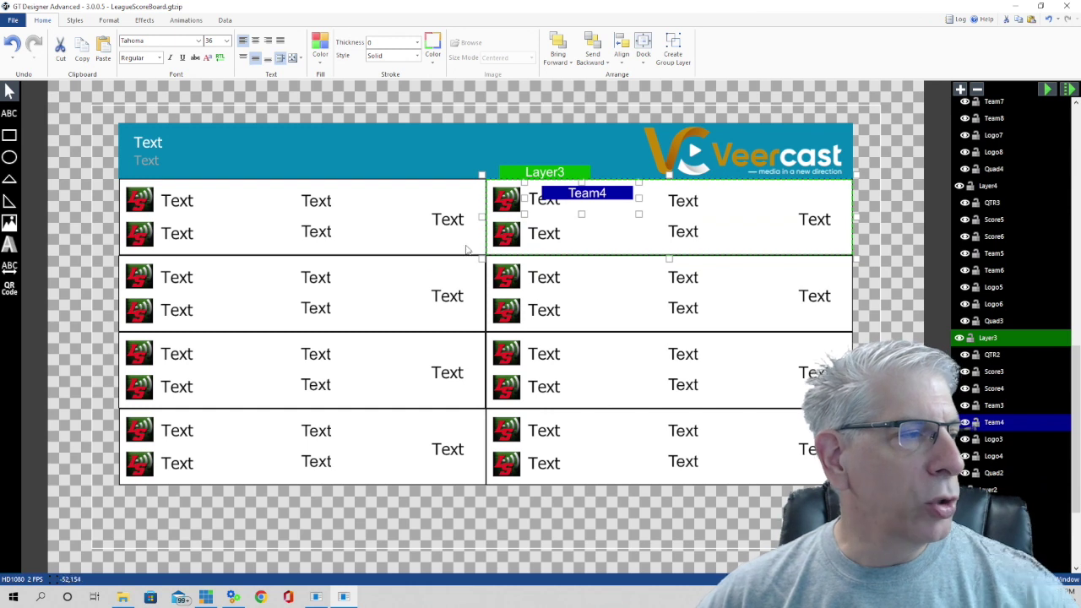
- Select the Team1 text block in Layer2 and check its automatic text box resizing option
left_click(179, 209)
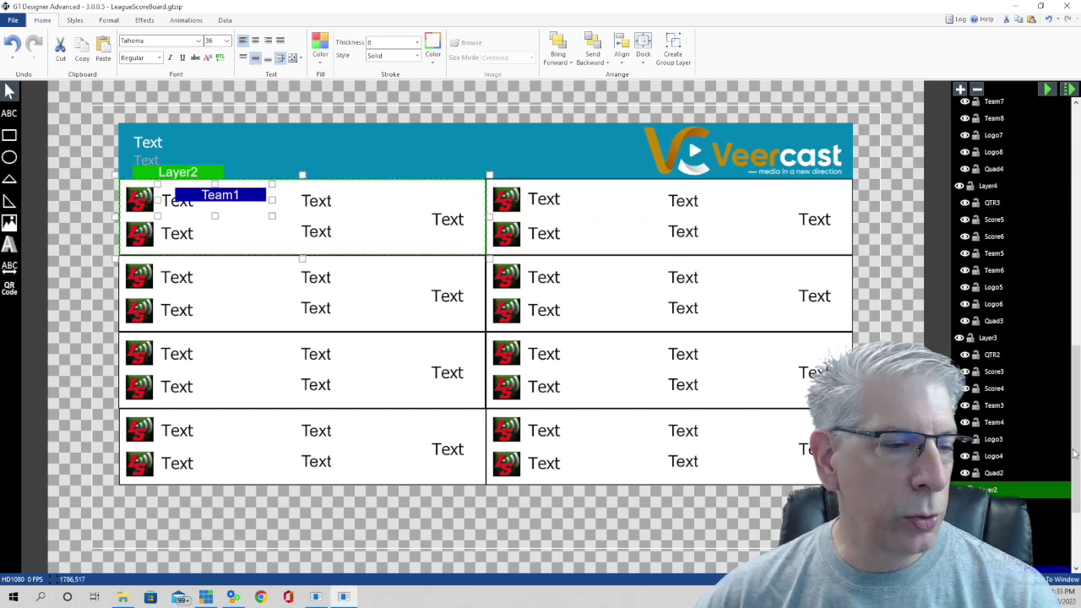
scroll(1060, 451, "down", 1)
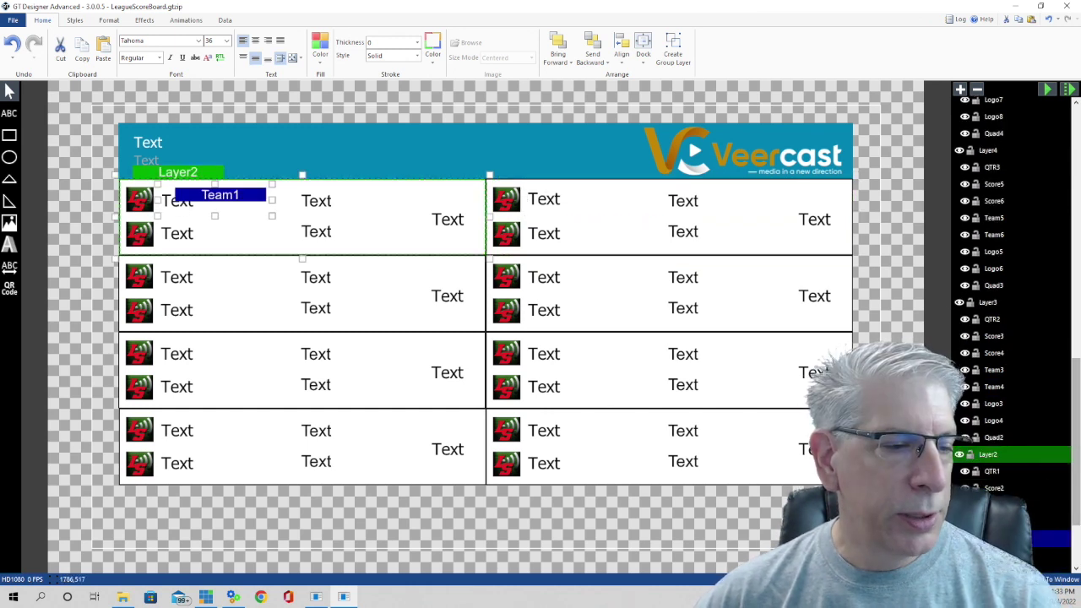
left_click(292, 58)
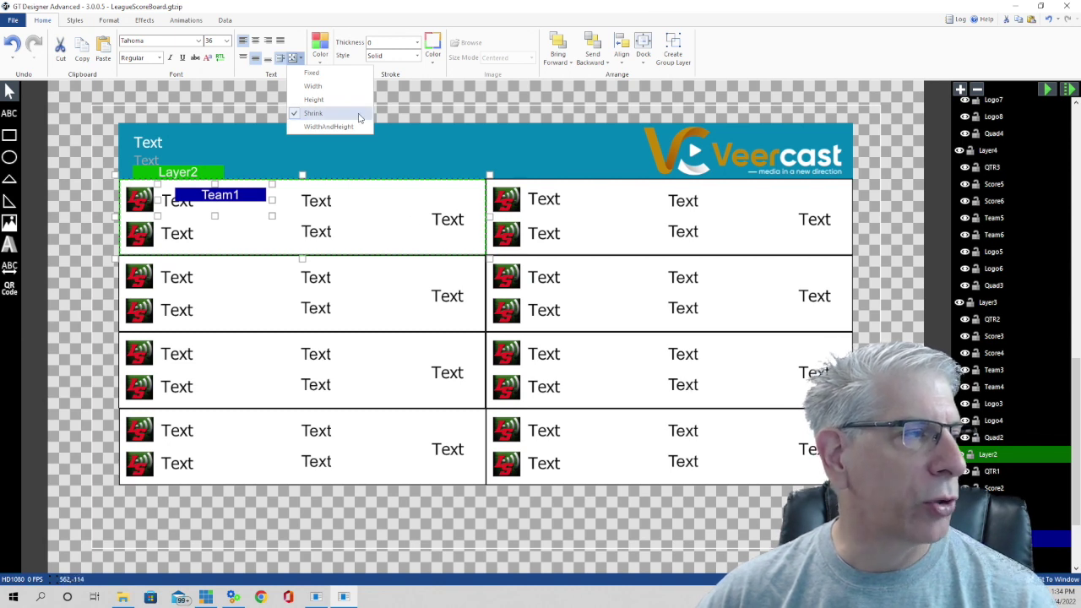
left_click(439, 115)
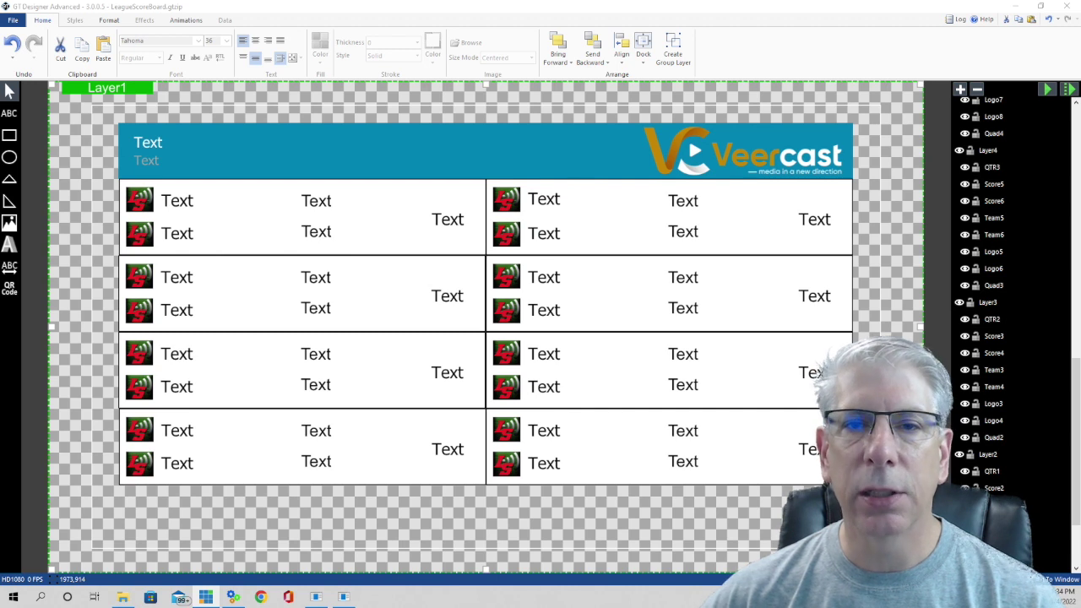
- Switch to vMix Universal Title Controller and open the properties of the Team1 list widget in the League Score Board section
left_click(206, 596)
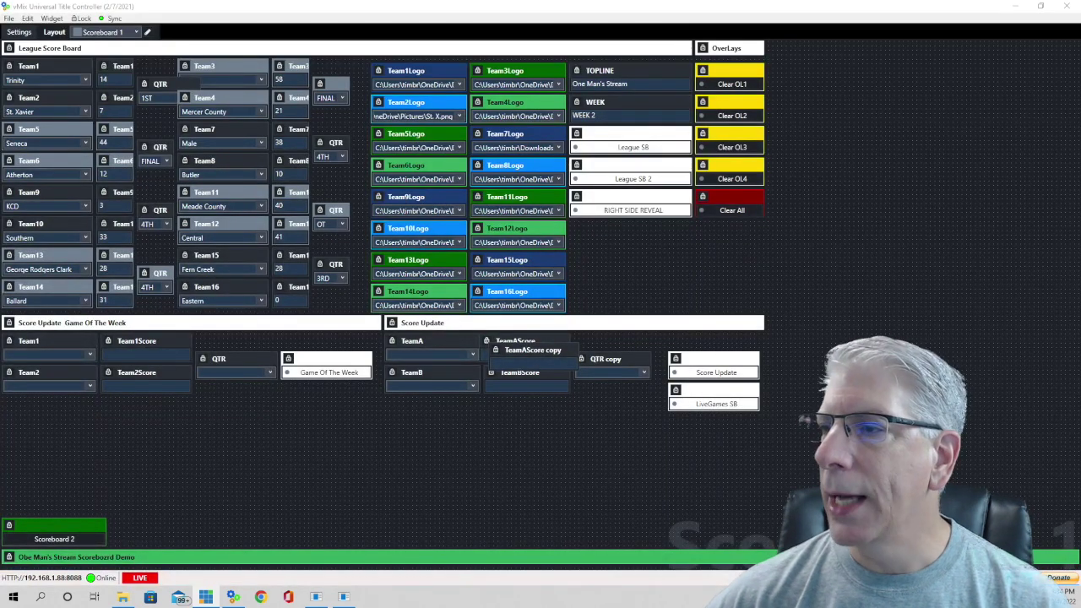
mouse_move(93, 75)
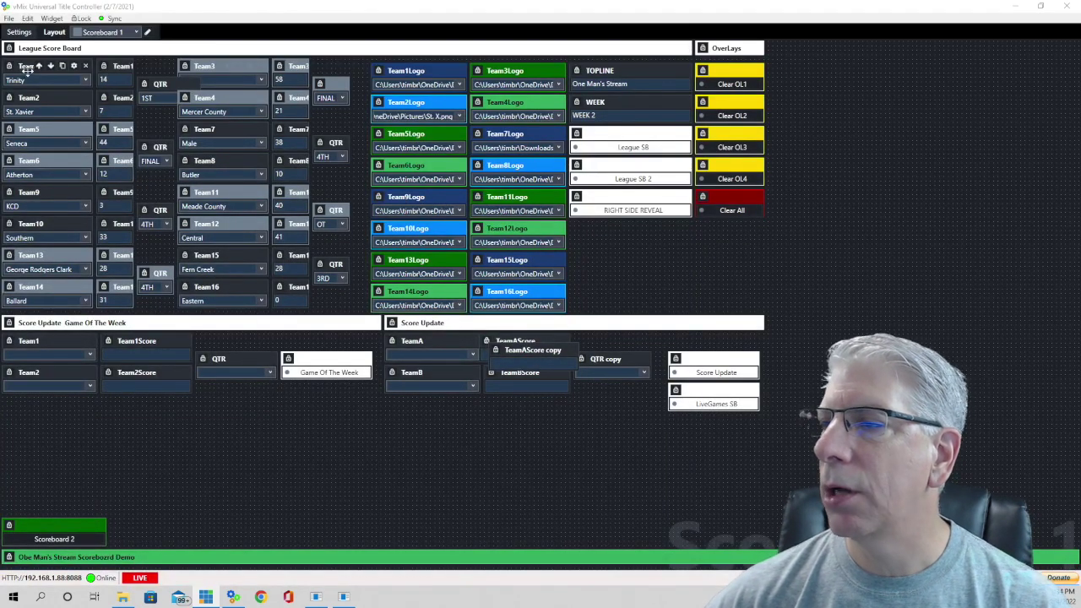
left_click(74, 67)
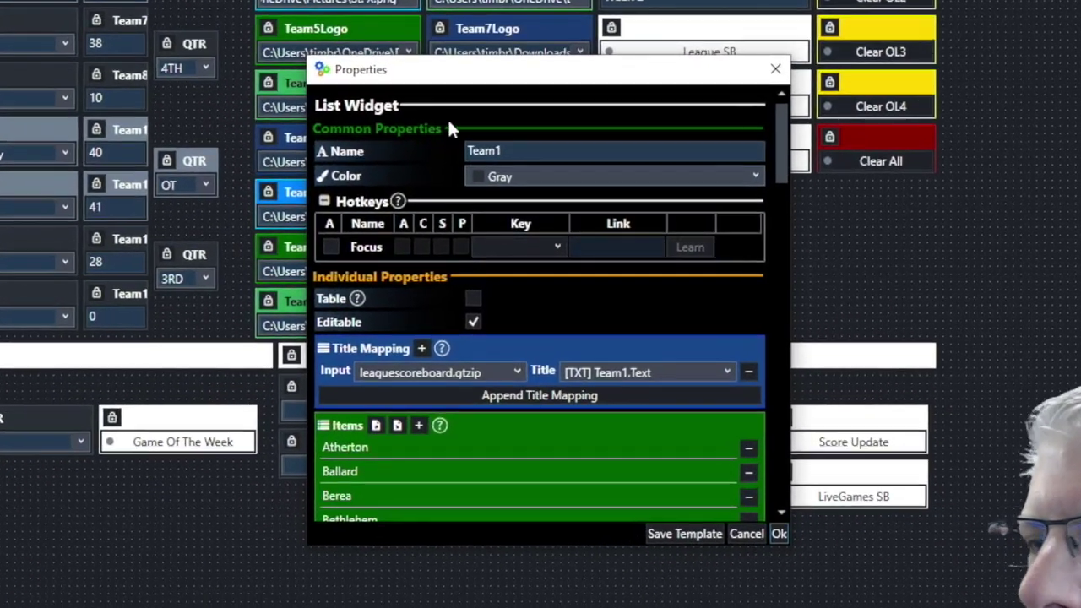
left_click(457, 183)
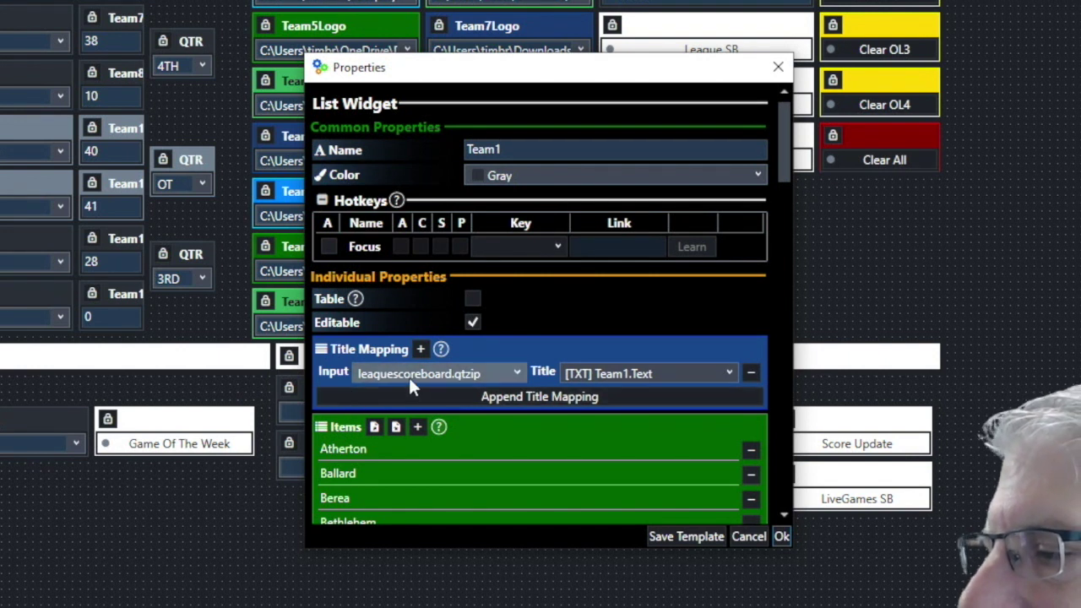
- Examine the title fields available for the Team1 widget's mapping to leaguescoreboard.gtzip and close its properties
left_click(731, 369)
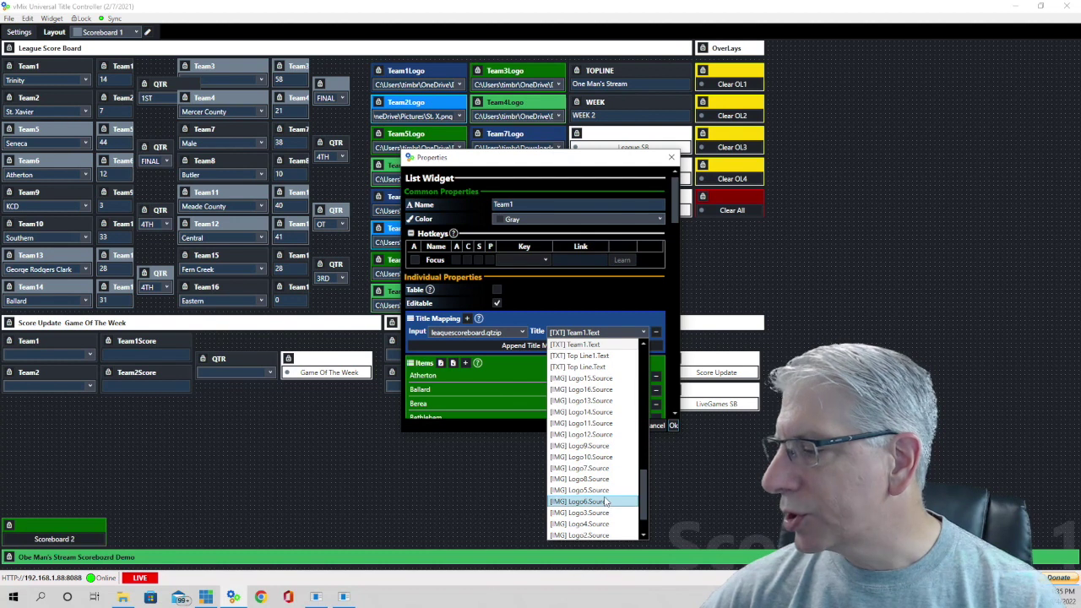
scroll(605, 500, "up", 1)
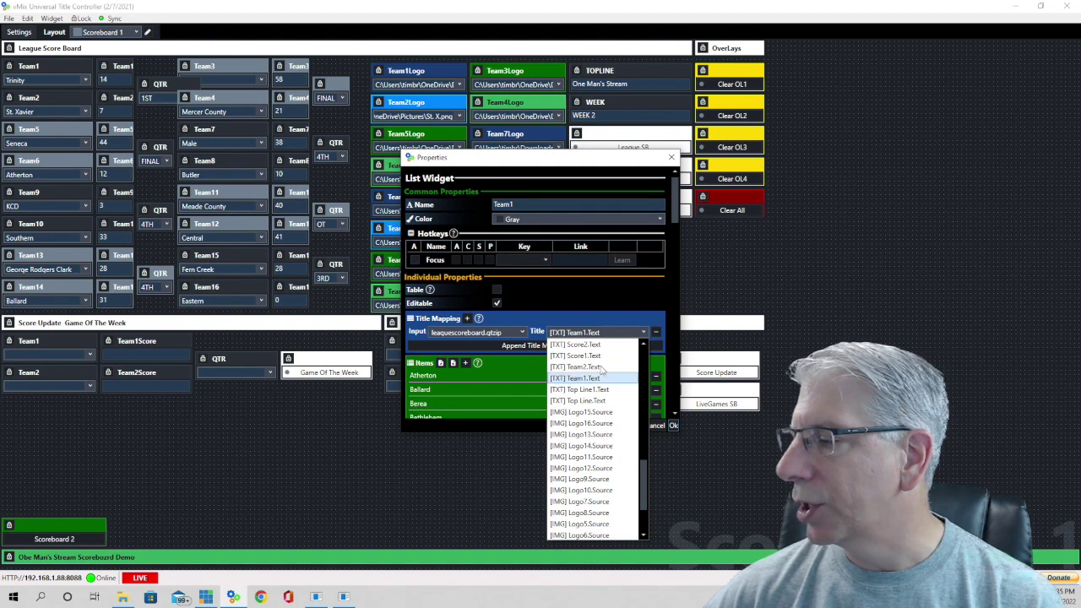
scroll(607, 379, "down", 2)
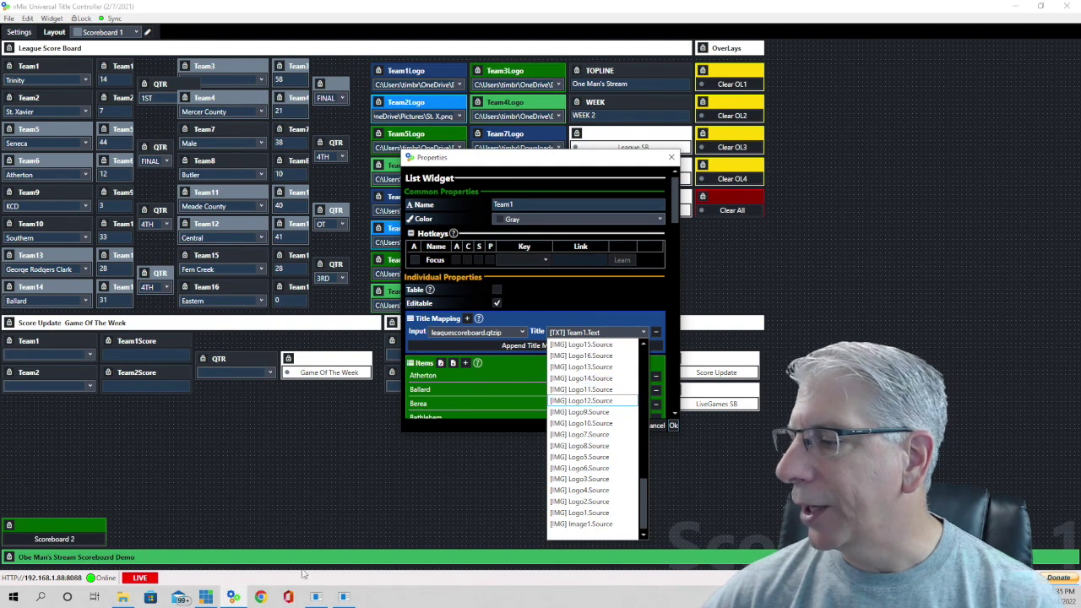
left_click(606, 379)
left_click(673, 425)
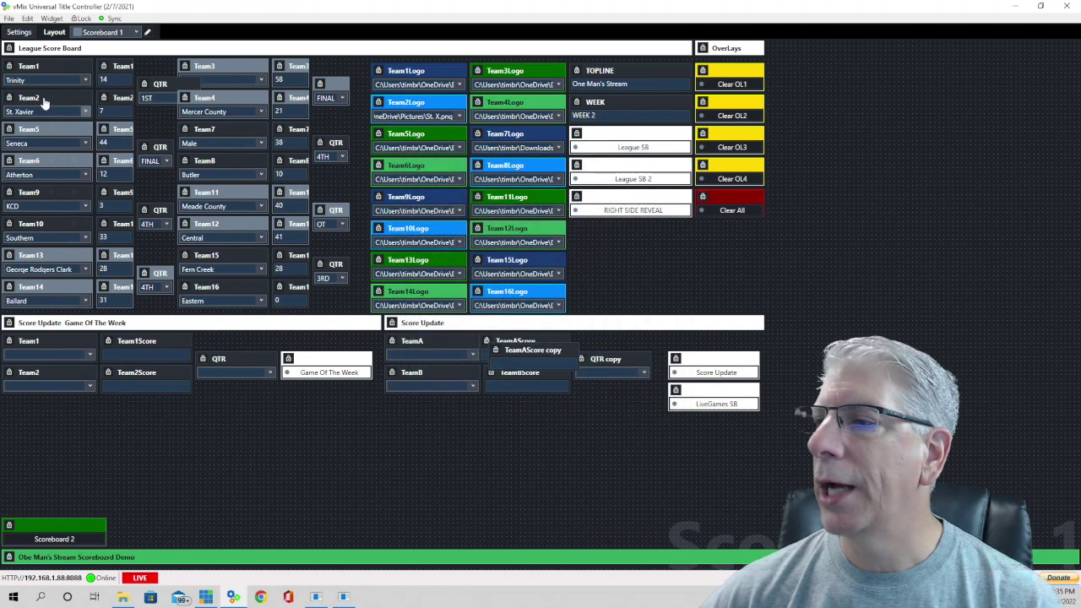
- Add a List widget to the empty layout area below the Score Update Game Of The Week section and bring up its properties
left_click(51, 18)
left_click(68, 18)
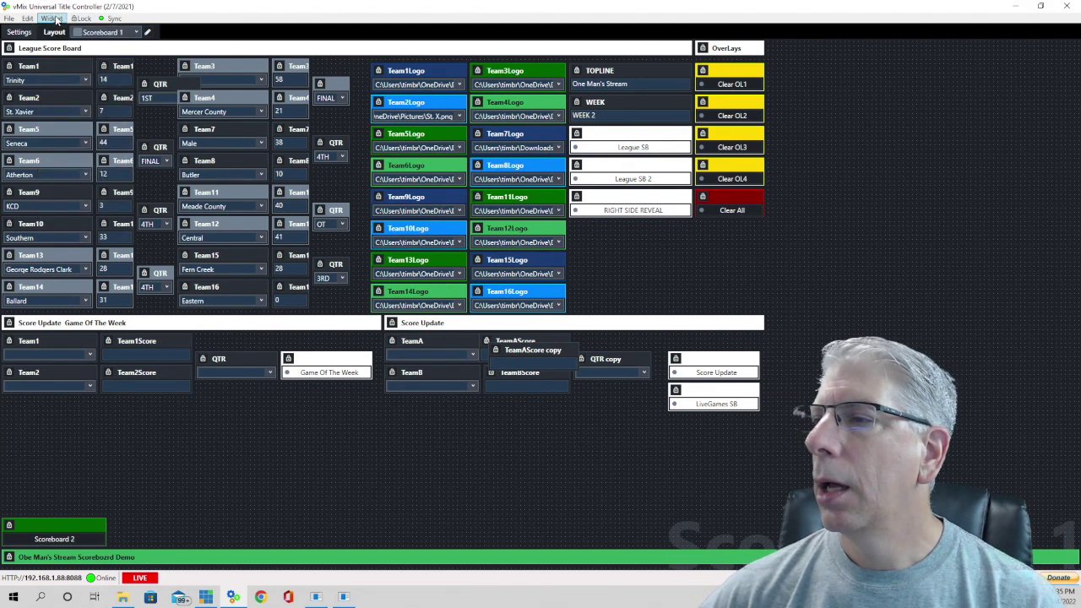
left_click(56, 19)
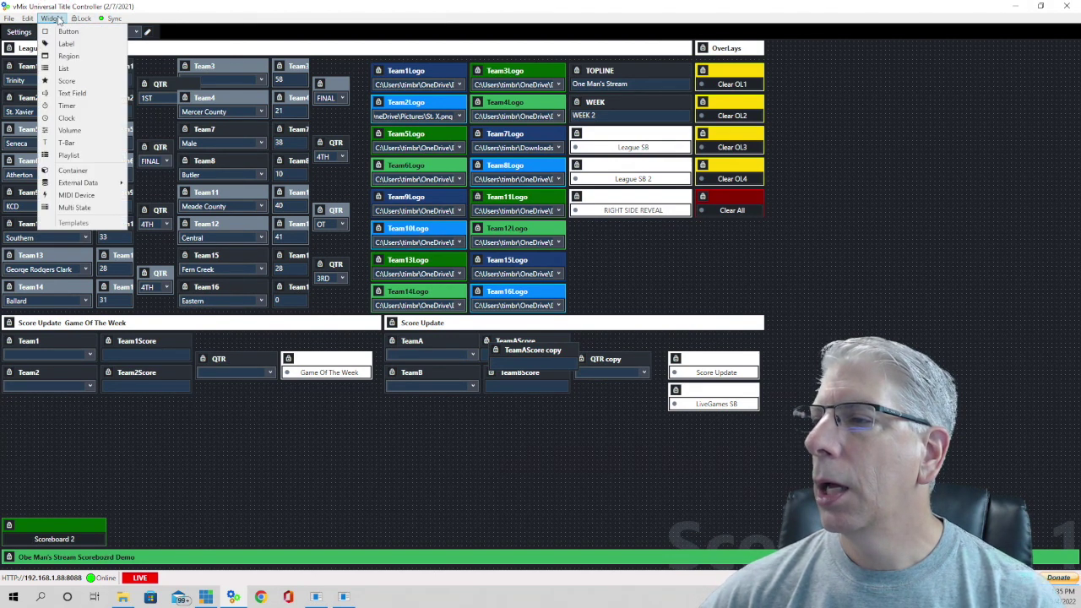
left_click(64, 69)
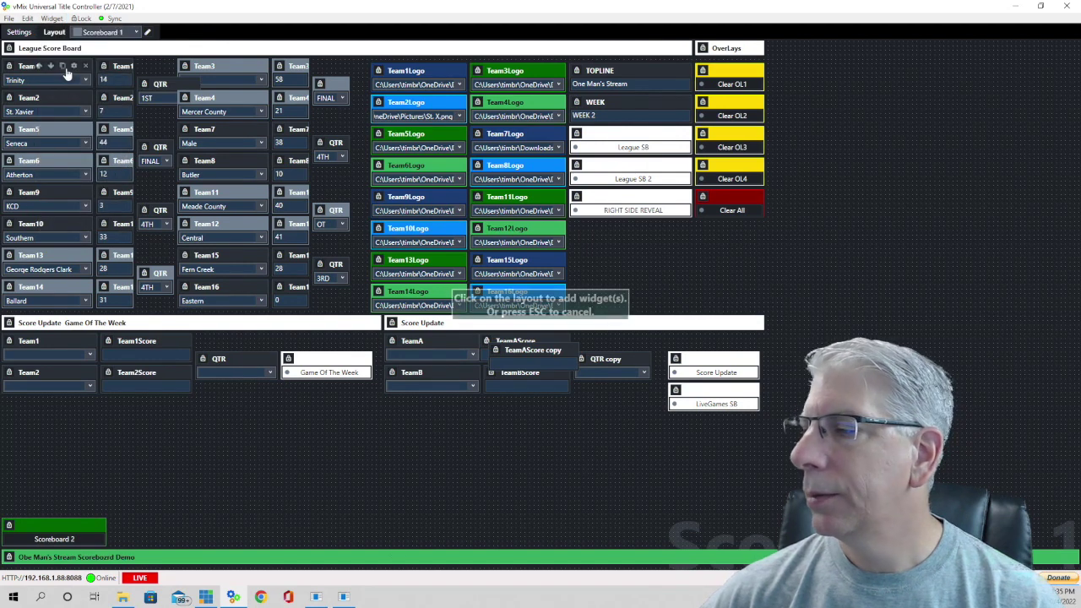
left_click(278, 467)
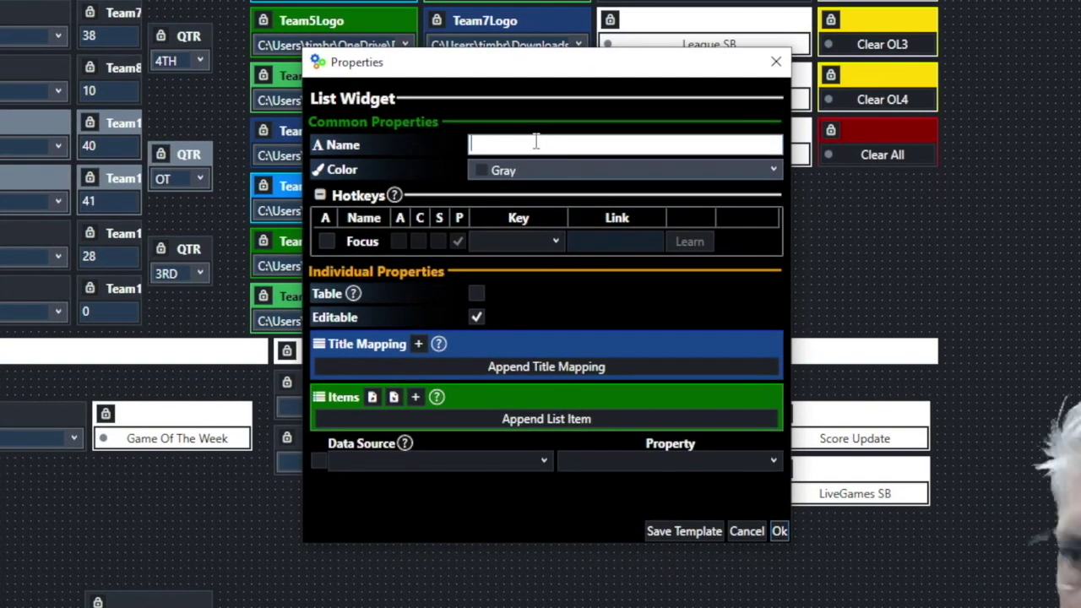
- Name the new list widget TeamDemo and set its color to Fuchsia
type("Team")
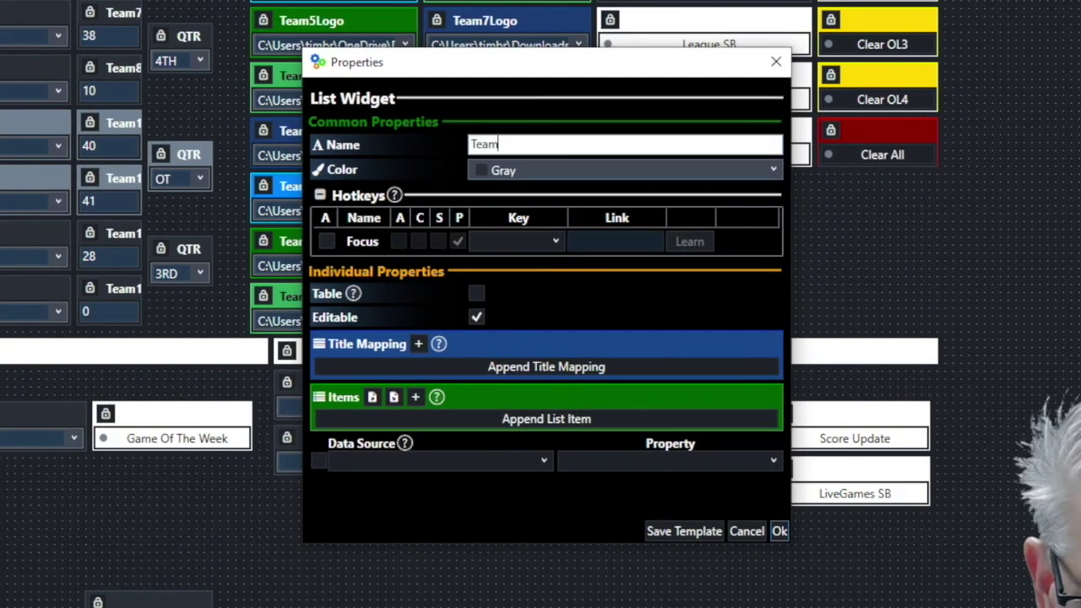
type("Demo")
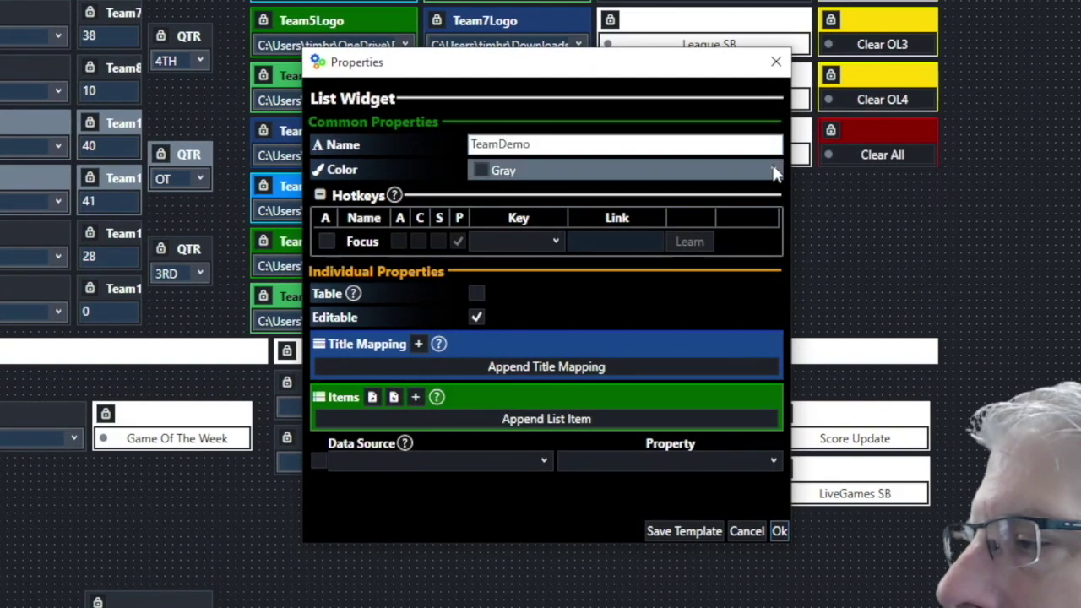
left_click(773, 170)
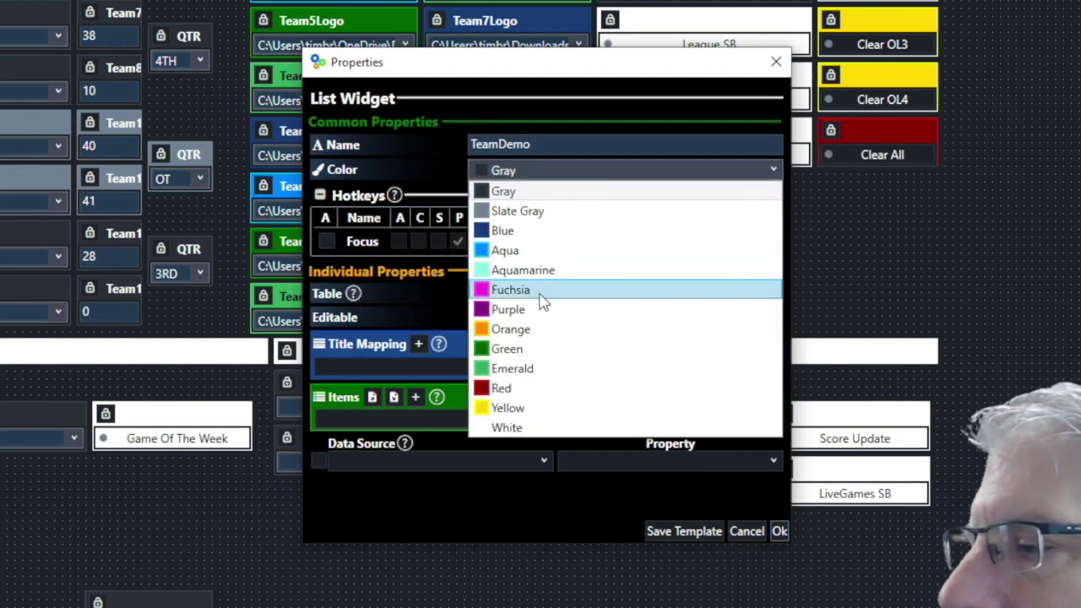
left_click(541, 292)
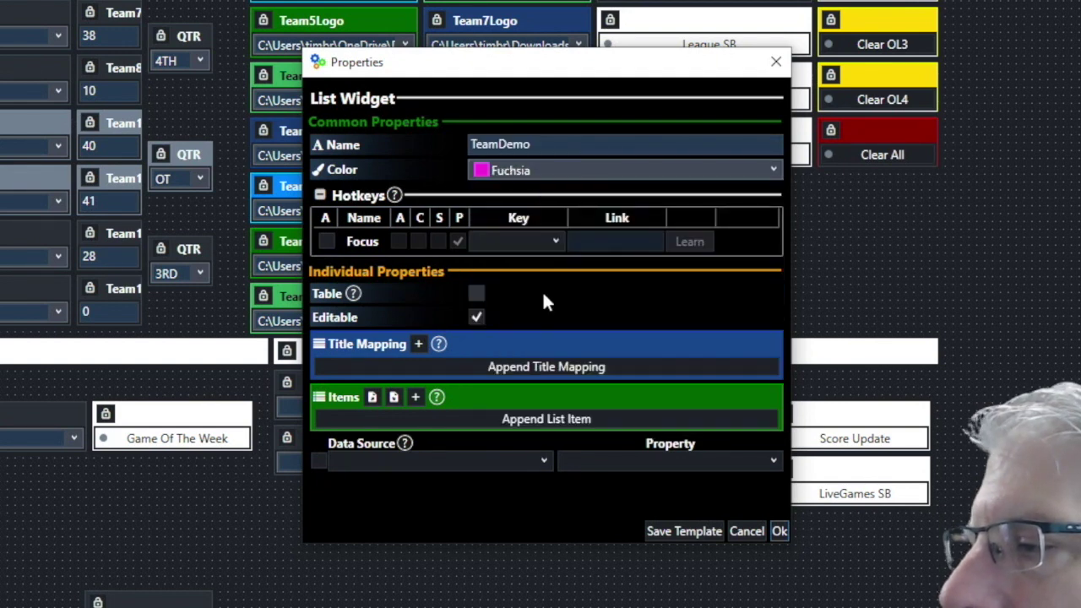
- Add a title mapping to the TeamDemo widget with leaguescoreboard.gtzip as input and Team1.Text as title
left_click(418, 345)
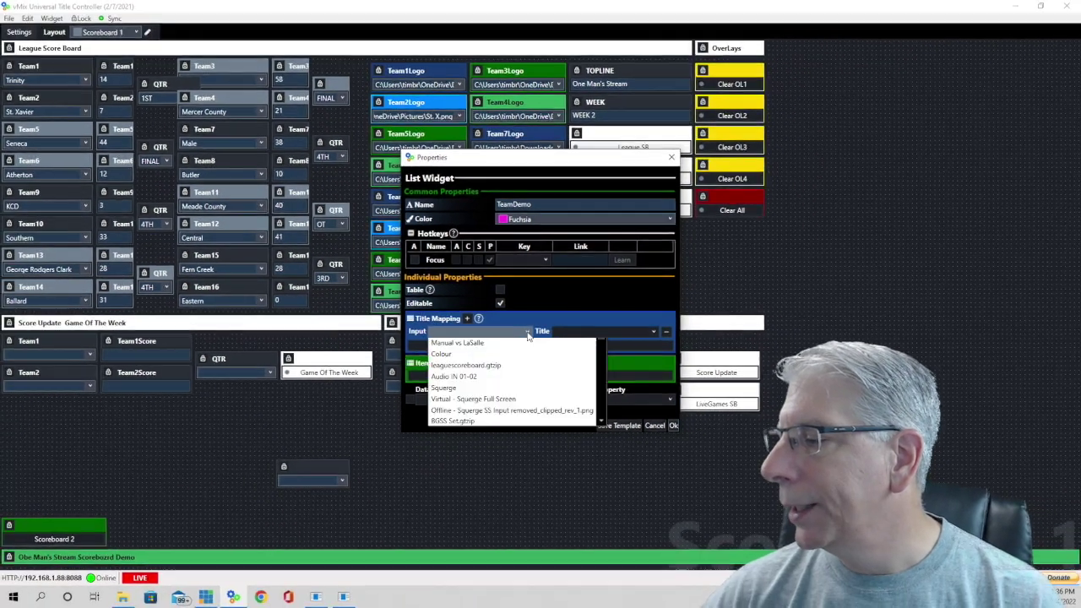
left_click(507, 366)
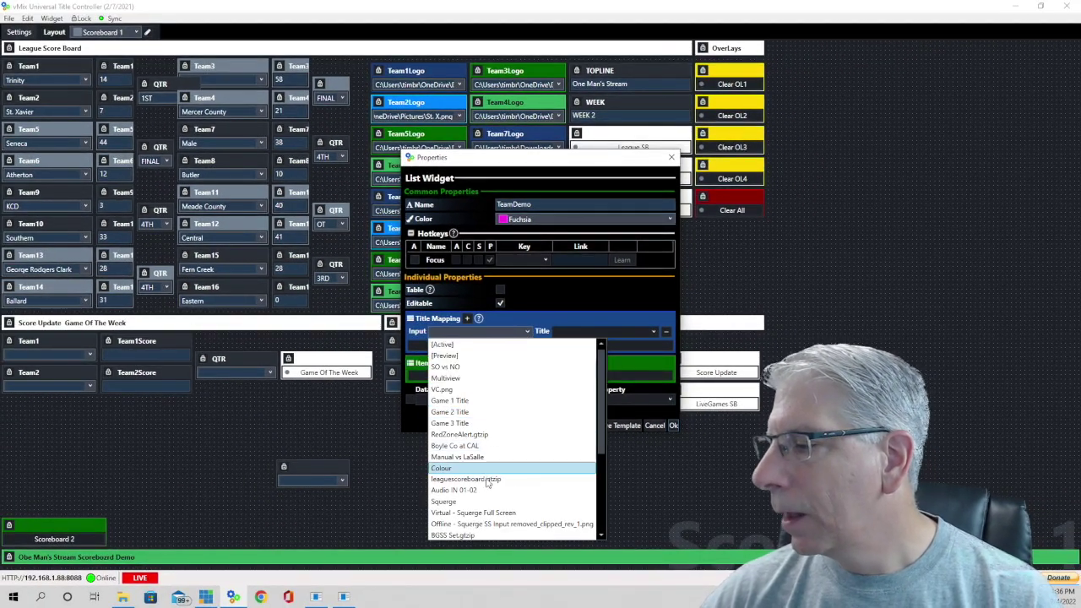
left_click(490, 478)
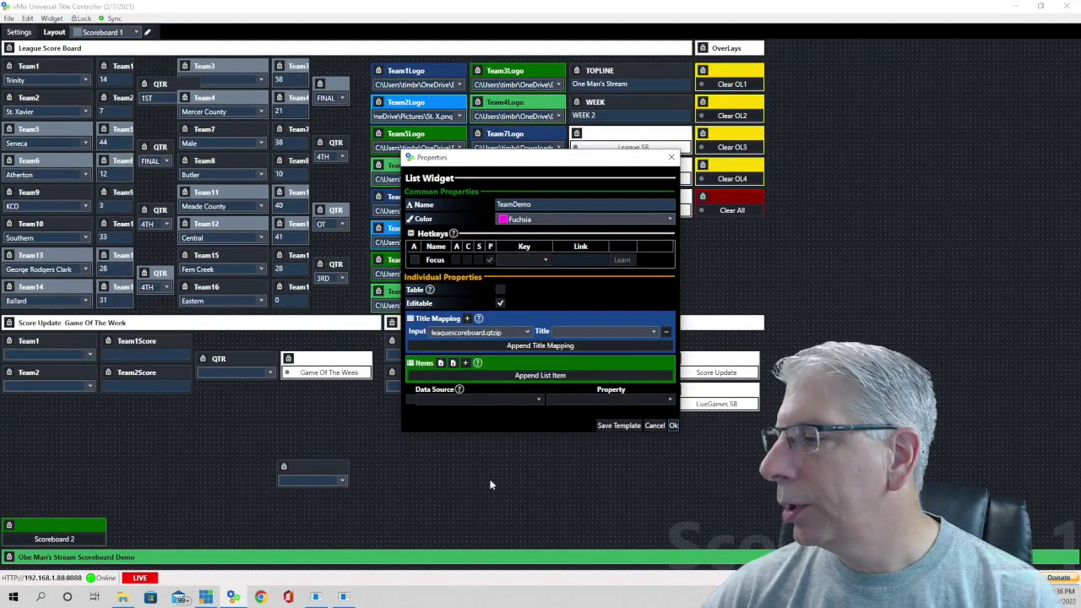
left_click(652, 333)
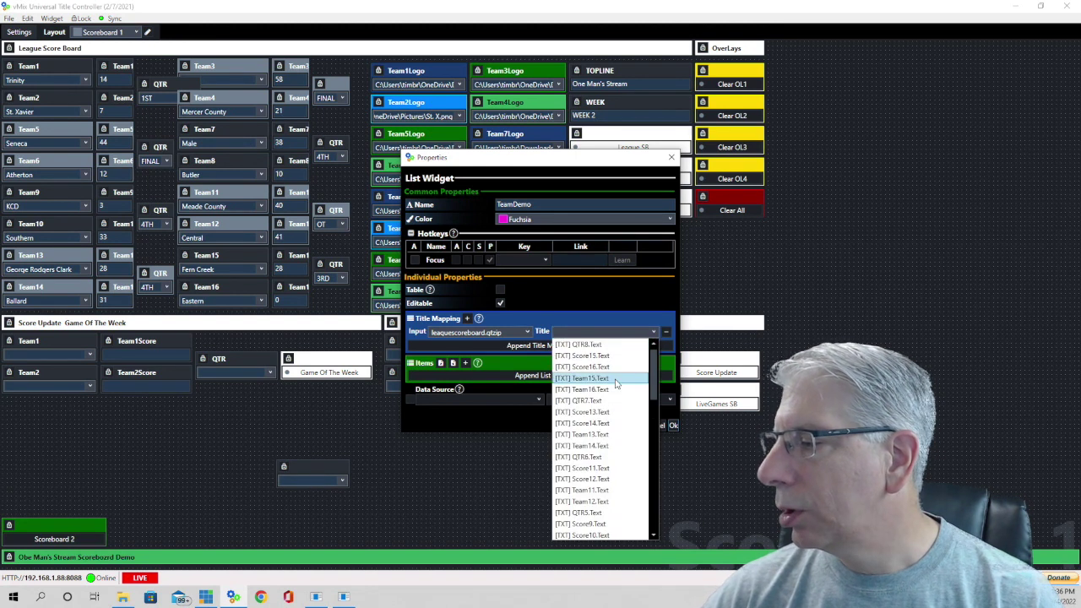
scroll(616, 384, "down", 3)
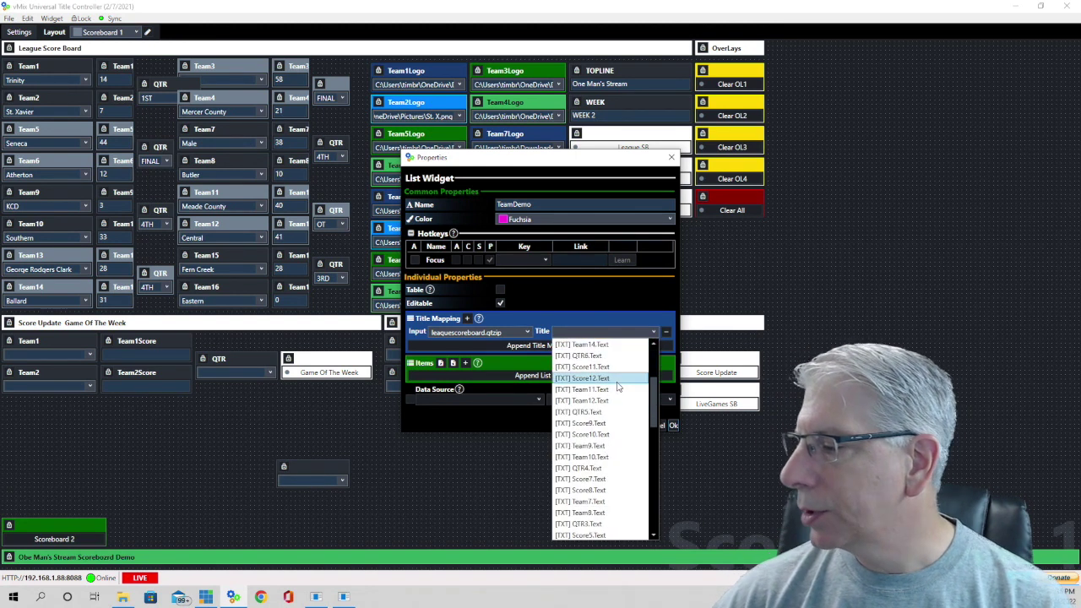
scroll(617, 386, "down", 3)
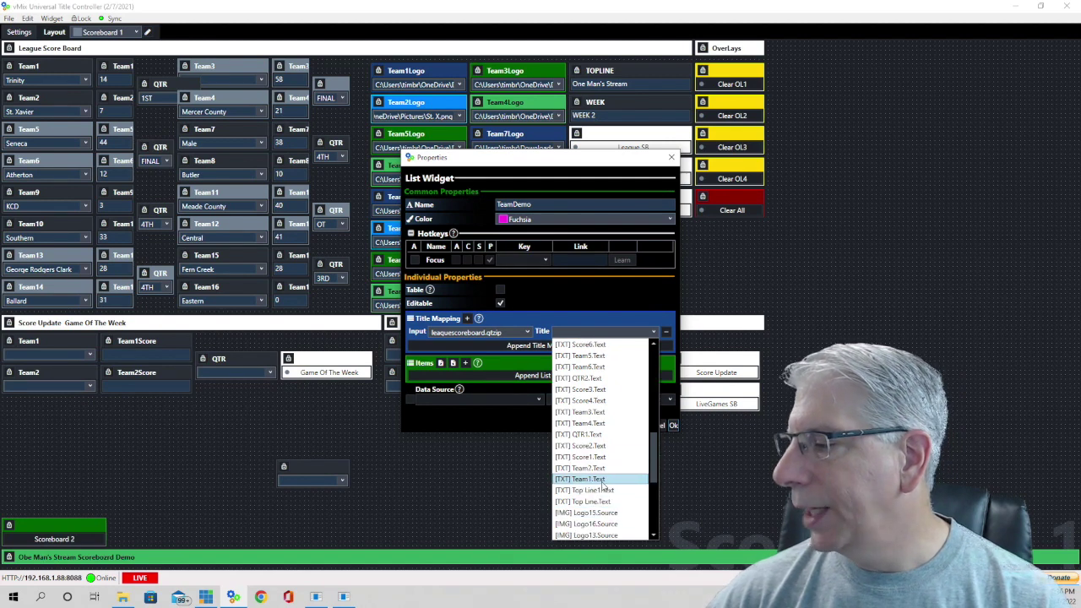
left_click(581, 479)
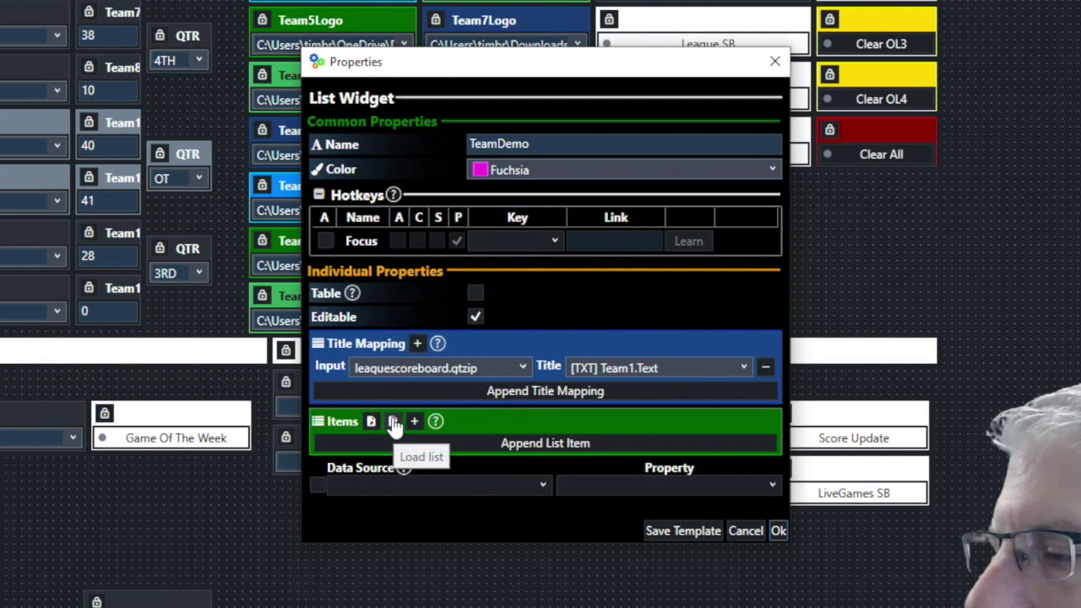
- Load the HS Football Names text file from the vMix stuff from BBSN streamer folder as the TeamDemo widget's items
left_click(372, 426)
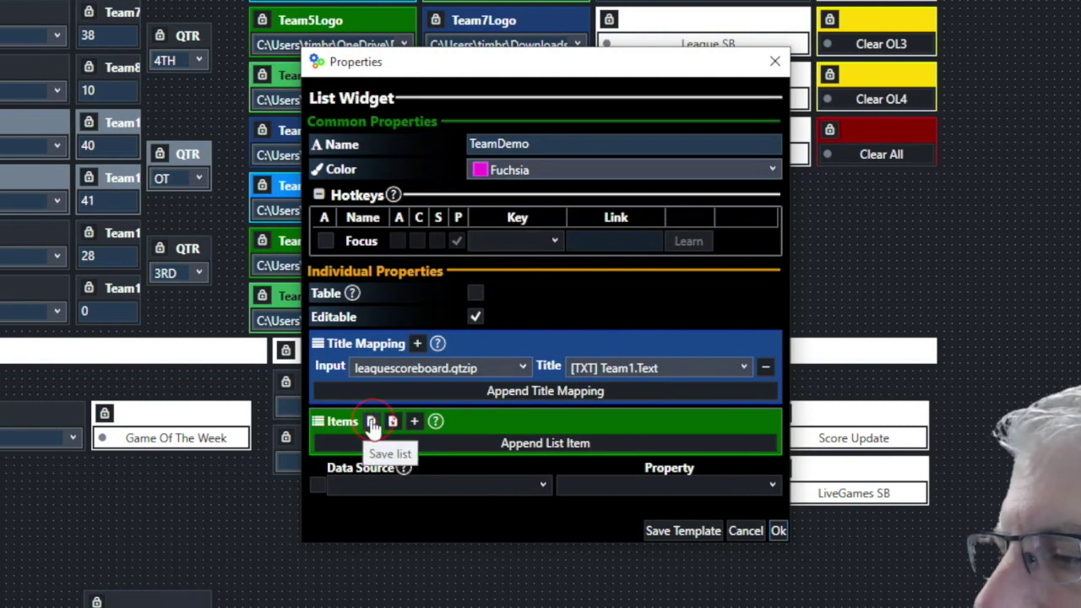
left_click(395, 426)
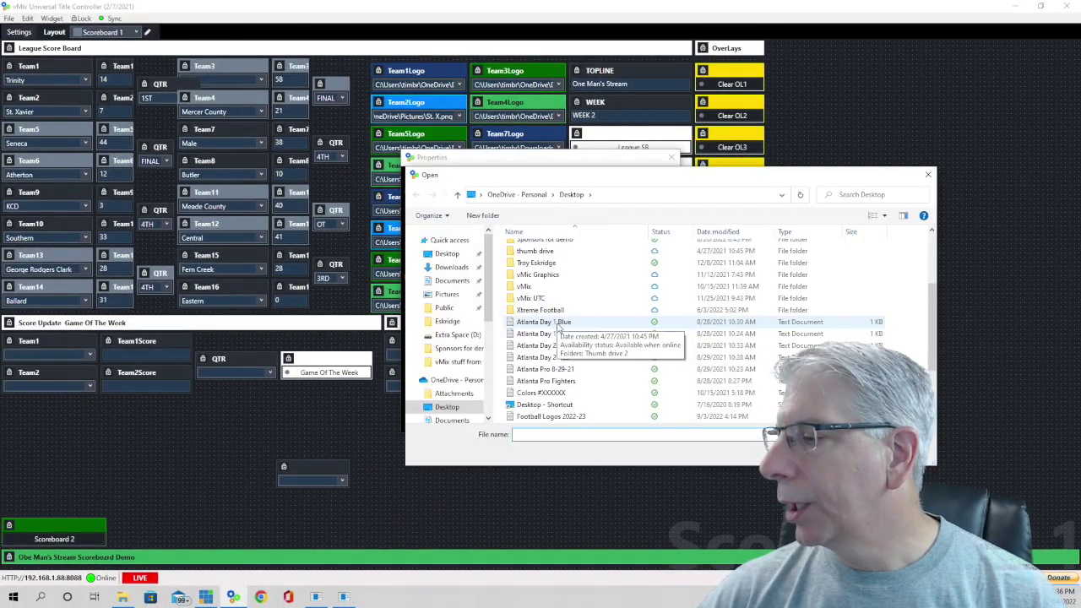
left_click(457, 361)
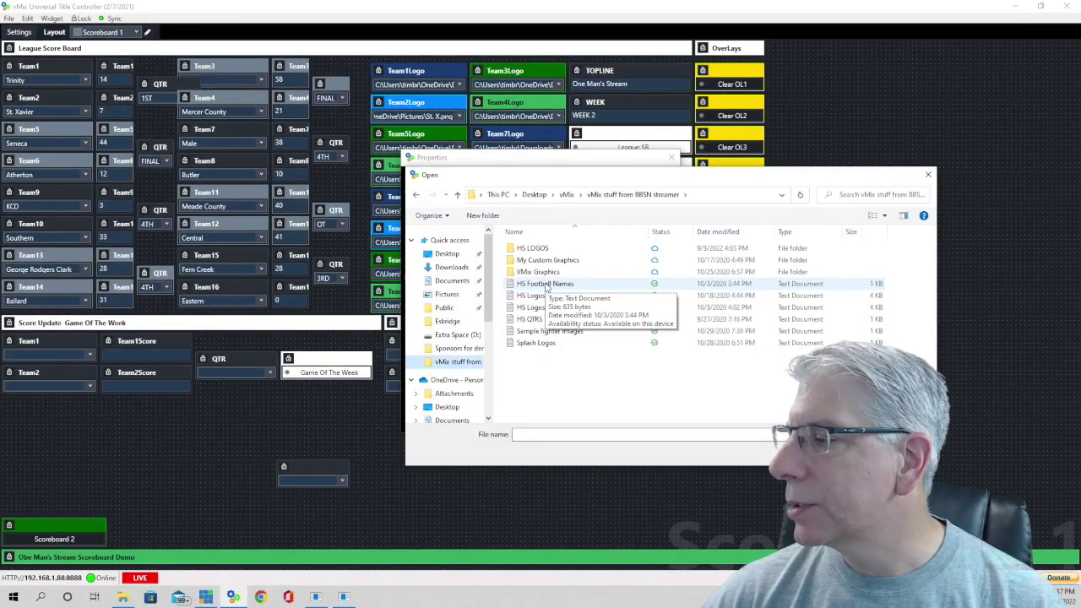
left_click(545, 286)
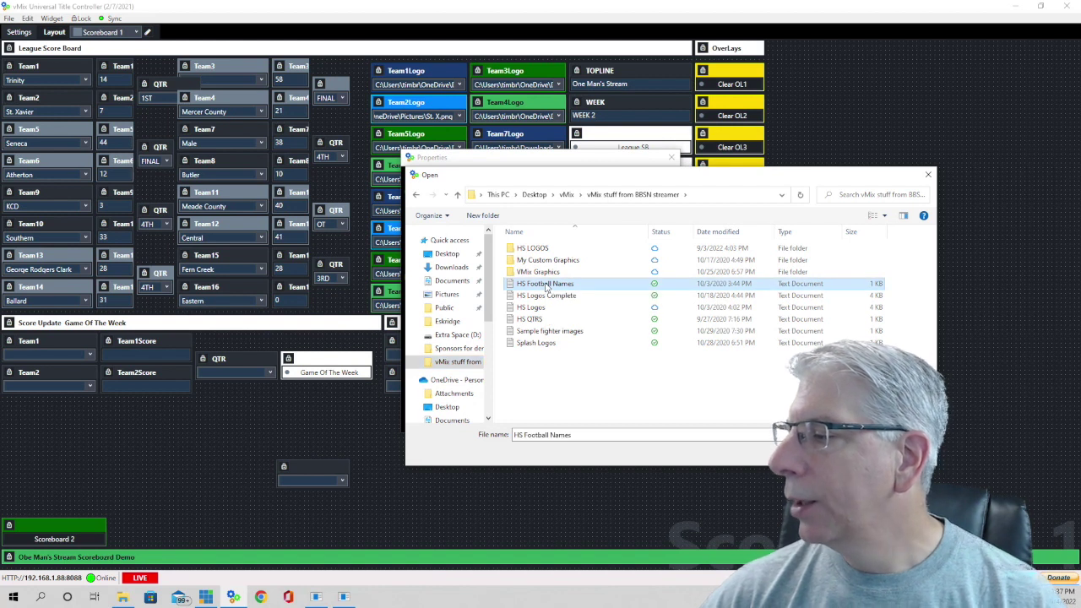
double_click(546, 285)
- Open the HS Football Names file in Notepad to examine its one-name-per-line format and save options, and close it and its folder
left_click(122, 597)
double_click(213, 482)
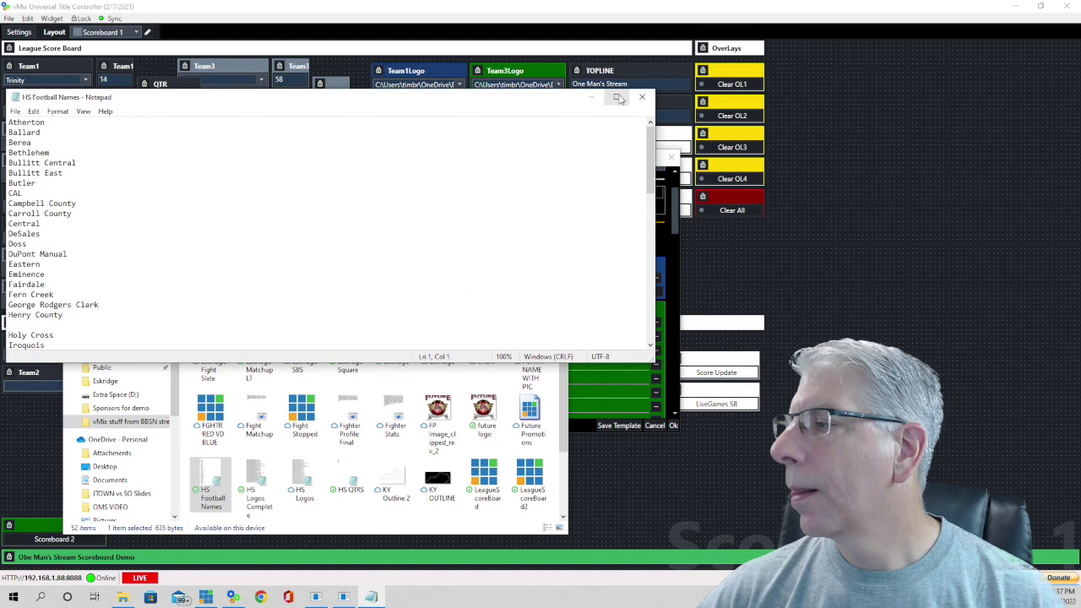
left_click(615, 99)
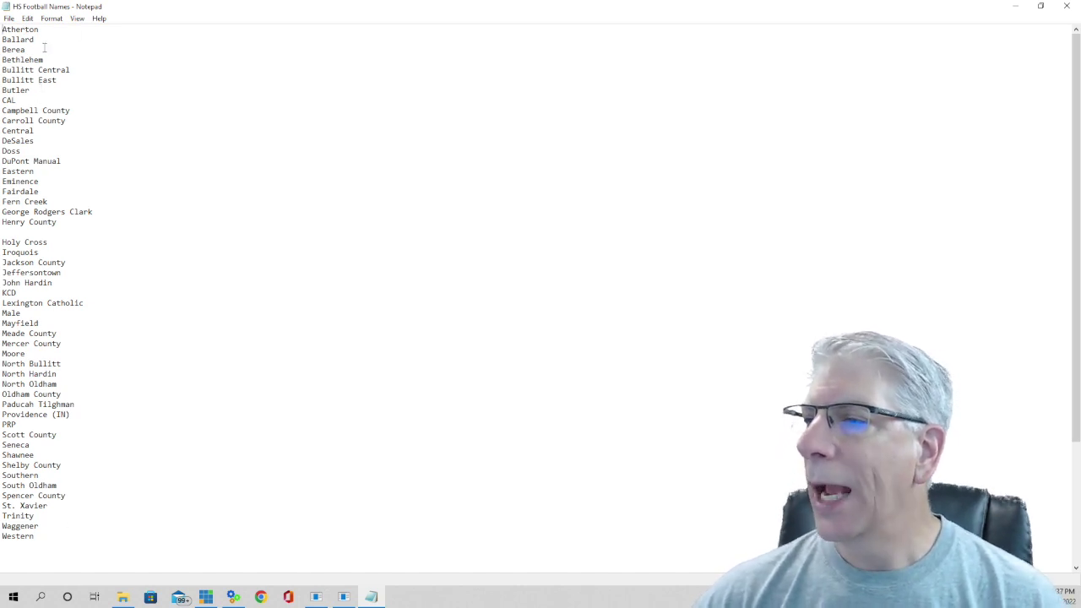
left_click(9, 18)
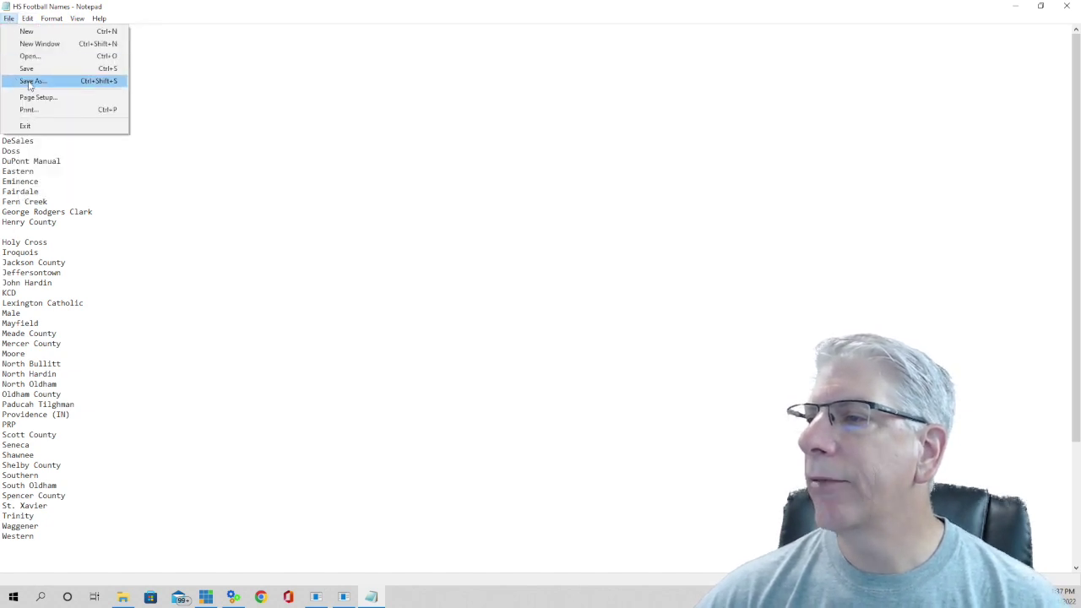
mouse_move(22, 17)
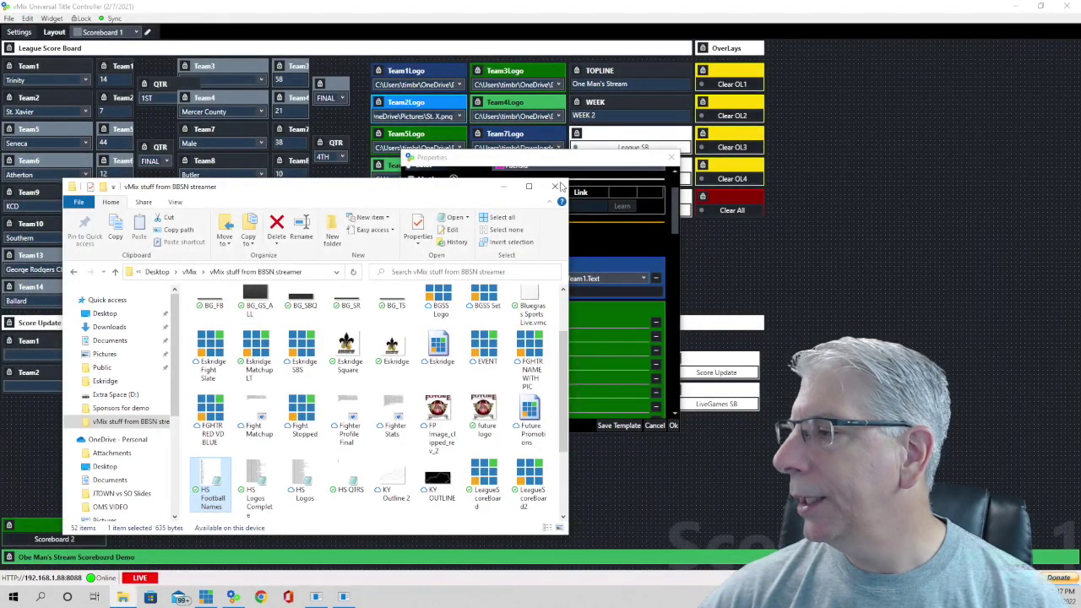
left_click(560, 192)
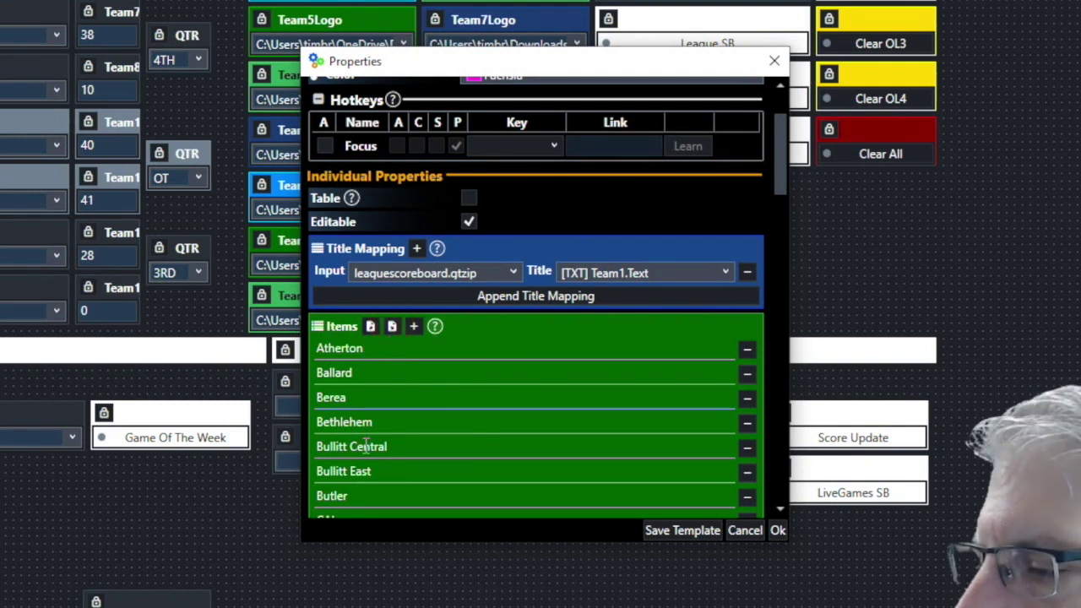
- Review the loaded school names through to the end of the TeamDemo widget's item list
scroll(487, 397, "down", 5)
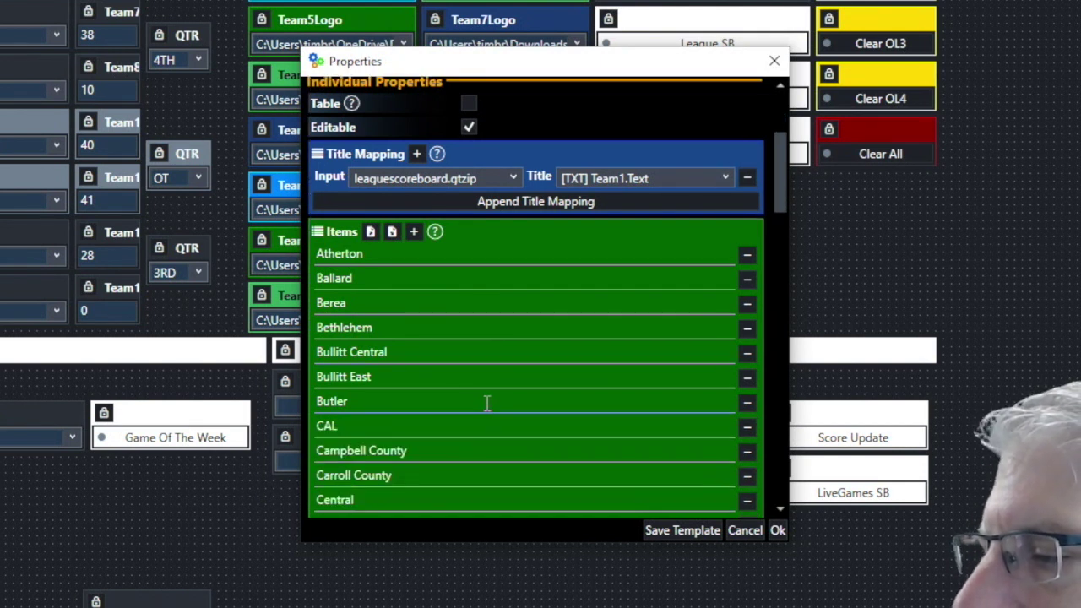
scroll(487, 403, "down", 10)
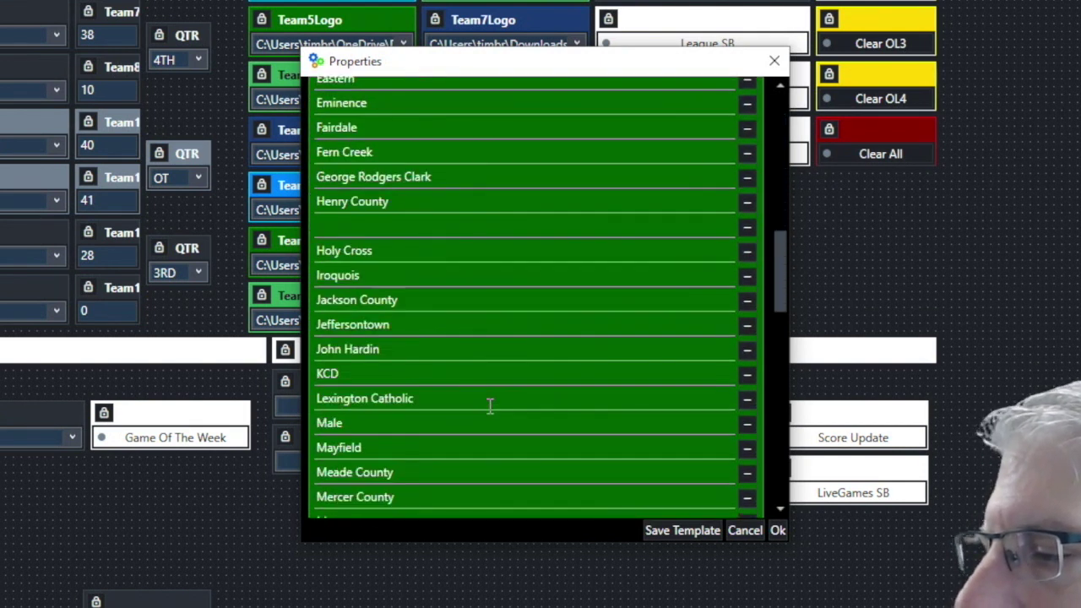
scroll(490, 408, "down", 3)
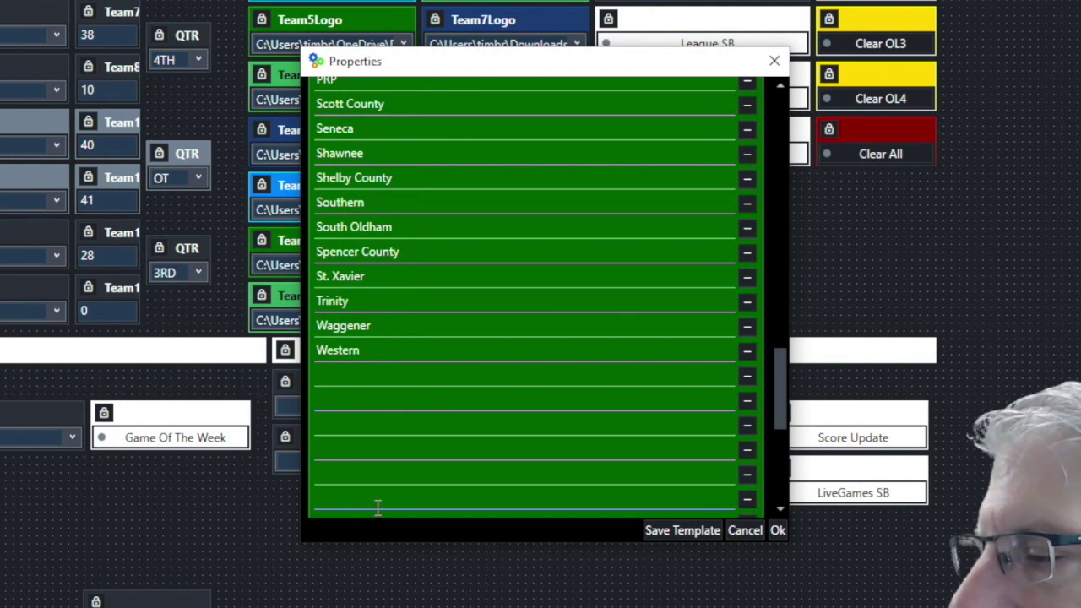
- Enter DEMO NAME in the first blank item after Western in the TeamDemo widget's item list and apply the properties
left_click_drag(779, 404, 778, 135)
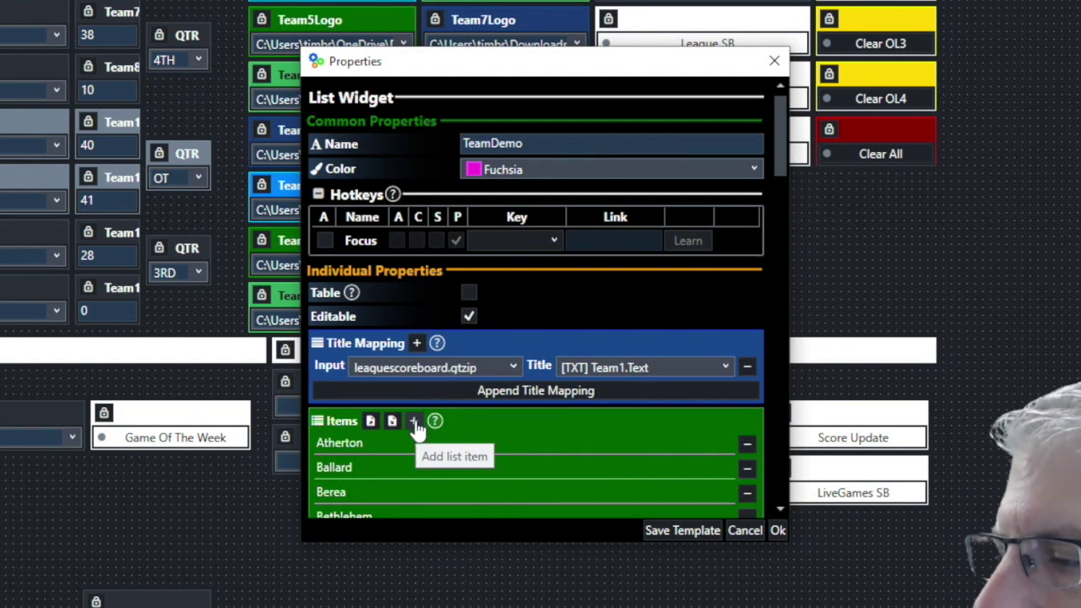
scroll(431, 469, "down", 9)
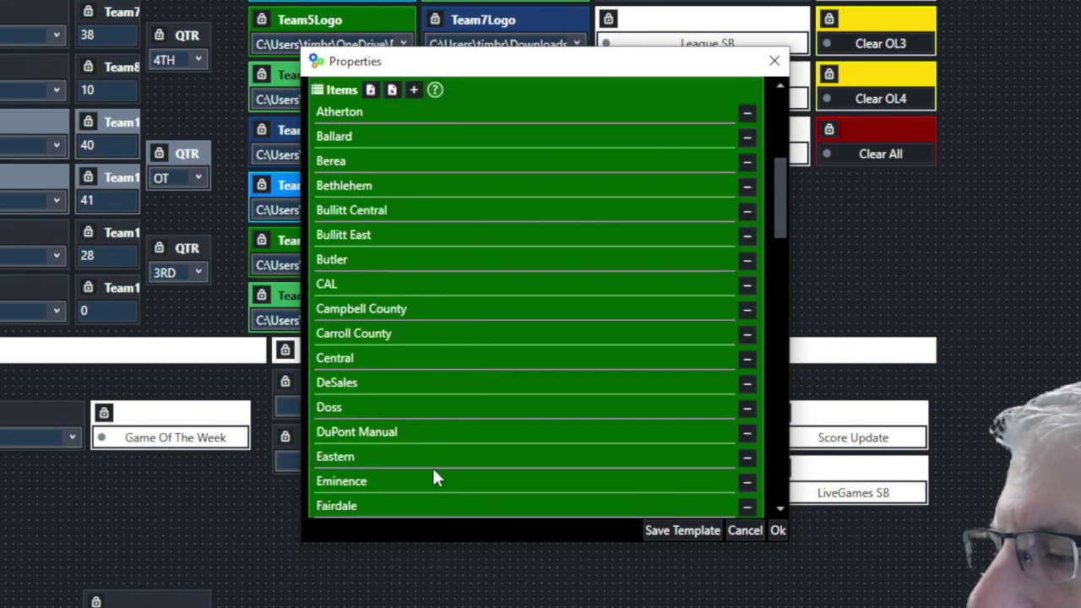
scroll(449, 462, "down", 10)
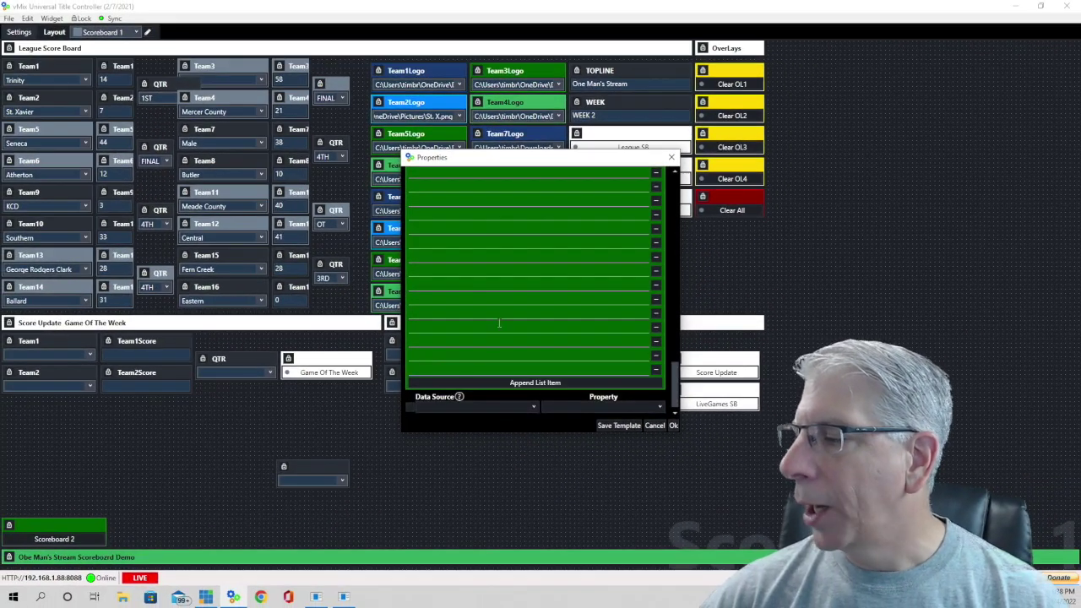
scroll(497, 326, "up", 3)
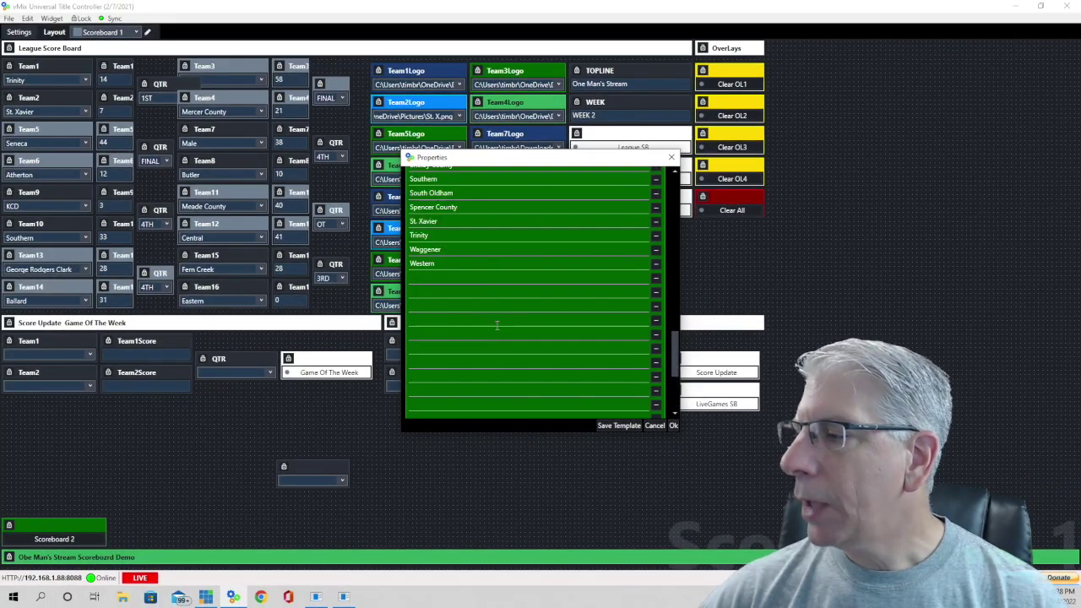
left_click(422, 279)
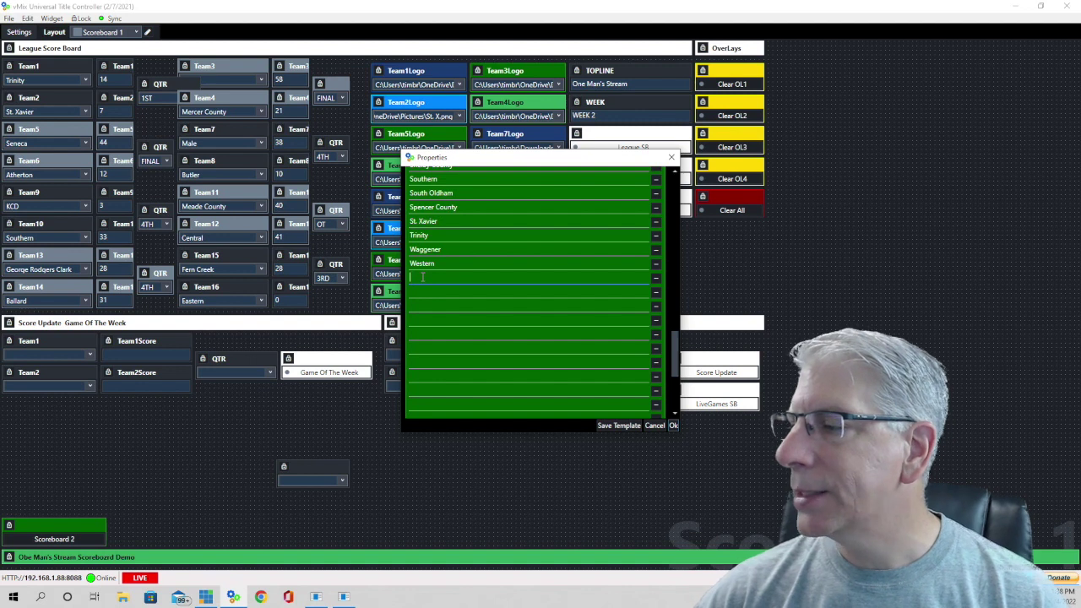
type("DEMO NAM")
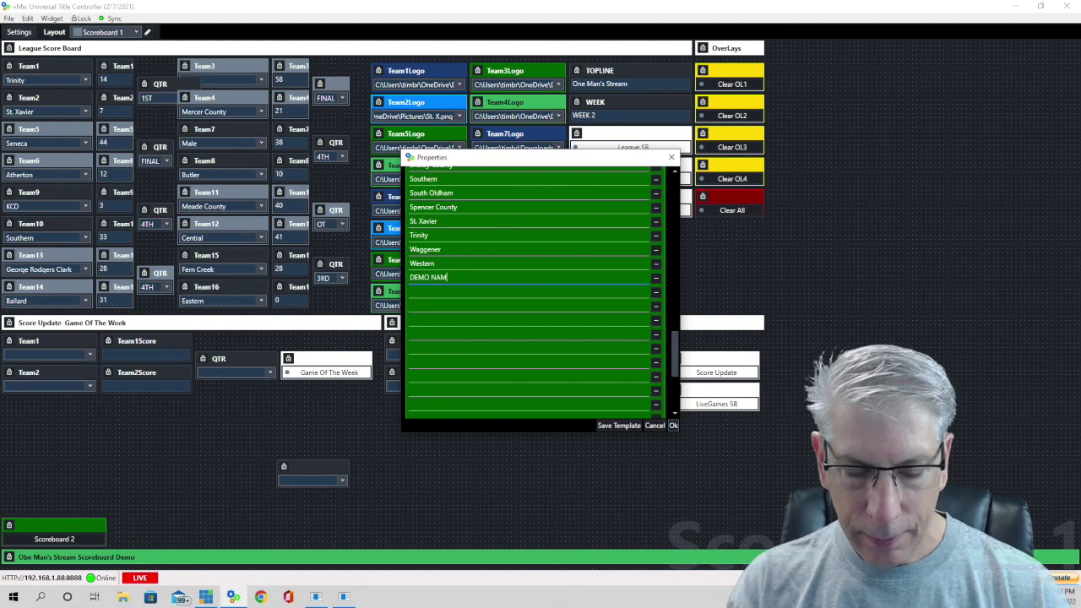
left_click(674, 425)
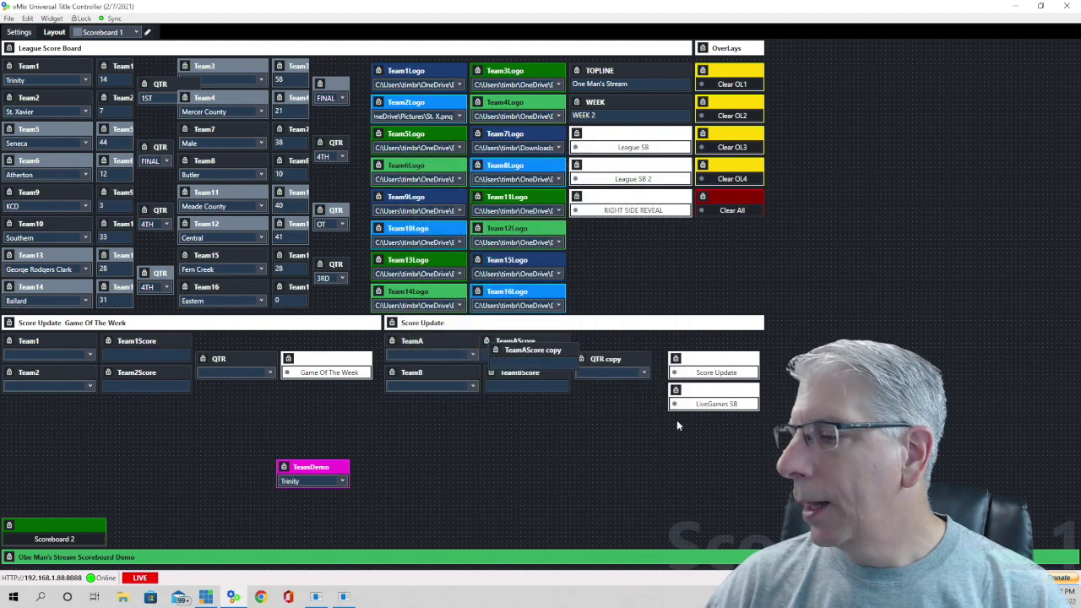
- Choose DEMO NAME in the TeamDemo widget's list and check the Team1 widget for the same name
left_click(343, 480)
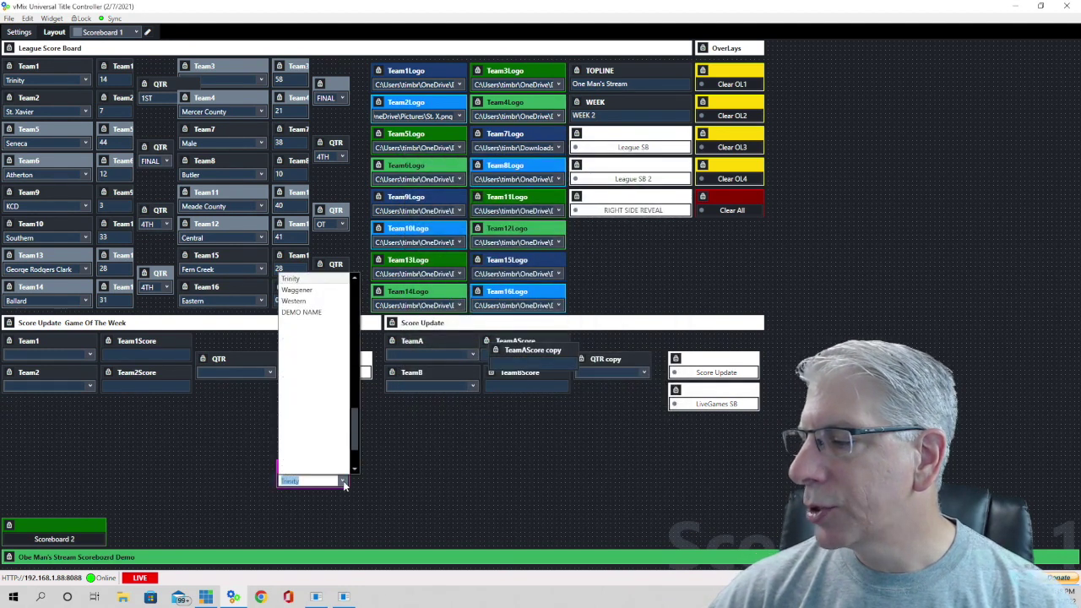
left_click(303, 313)
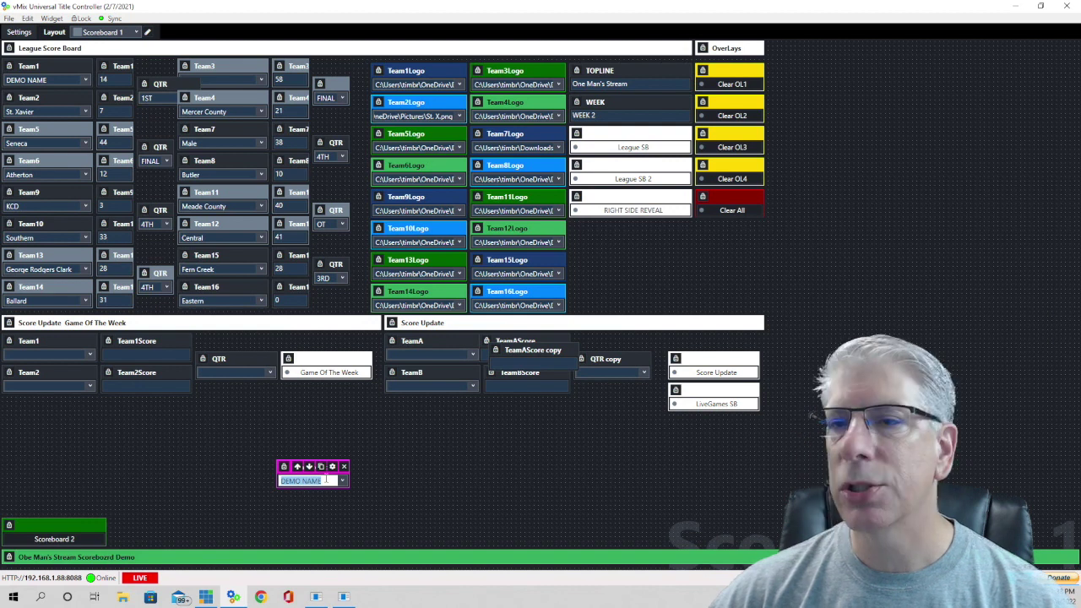
left_click(44, 83)
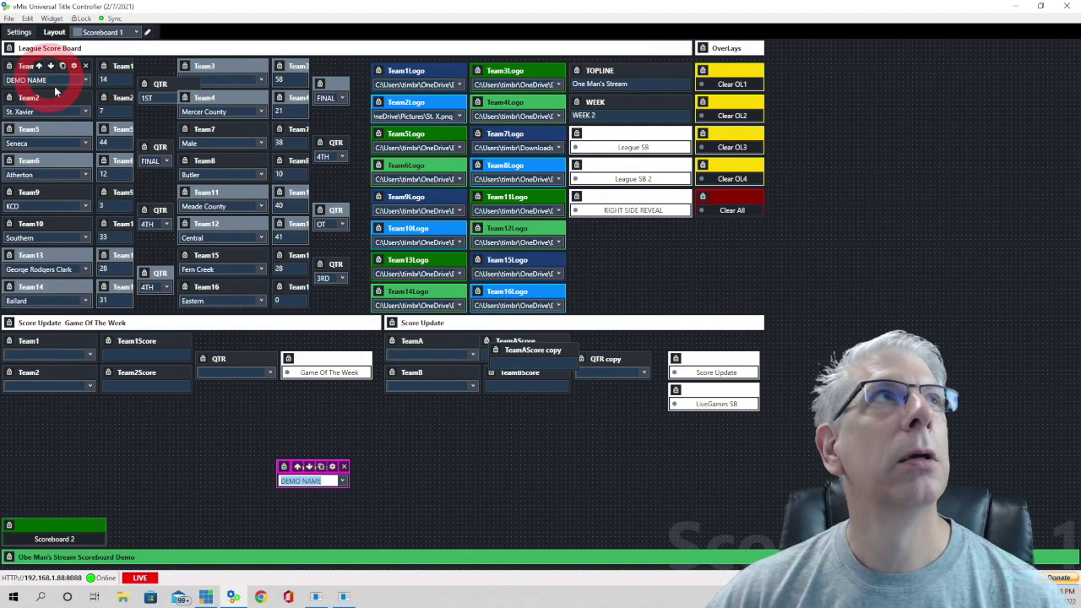
- Set the TeamDemo widget back to Trinity and delete the widget from the layout
left_click(342, 481)
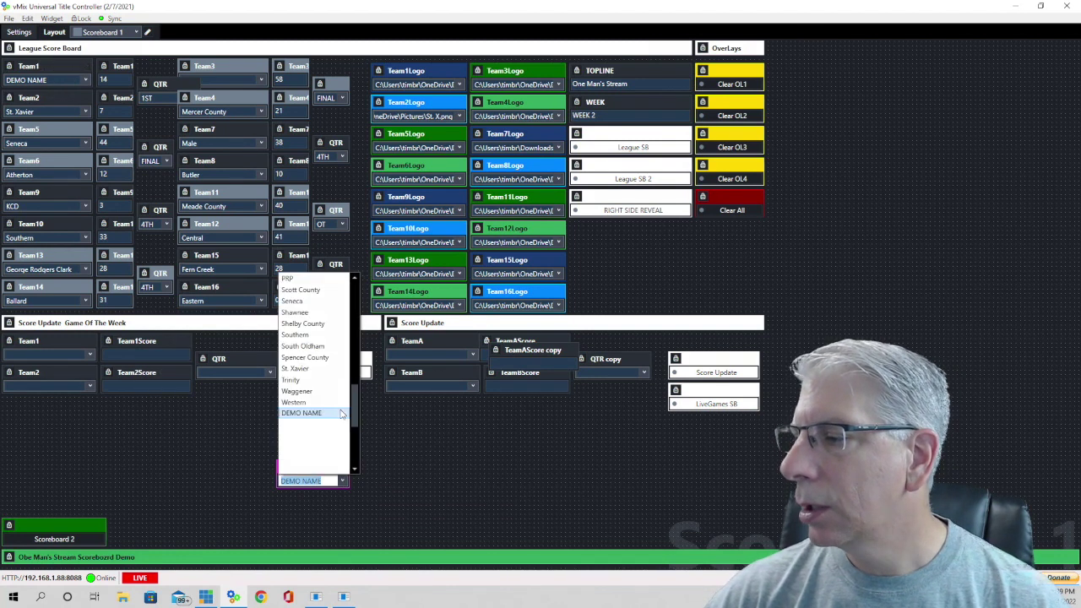
scroll(339, 414, "down", 2)
left_click(306, 448)
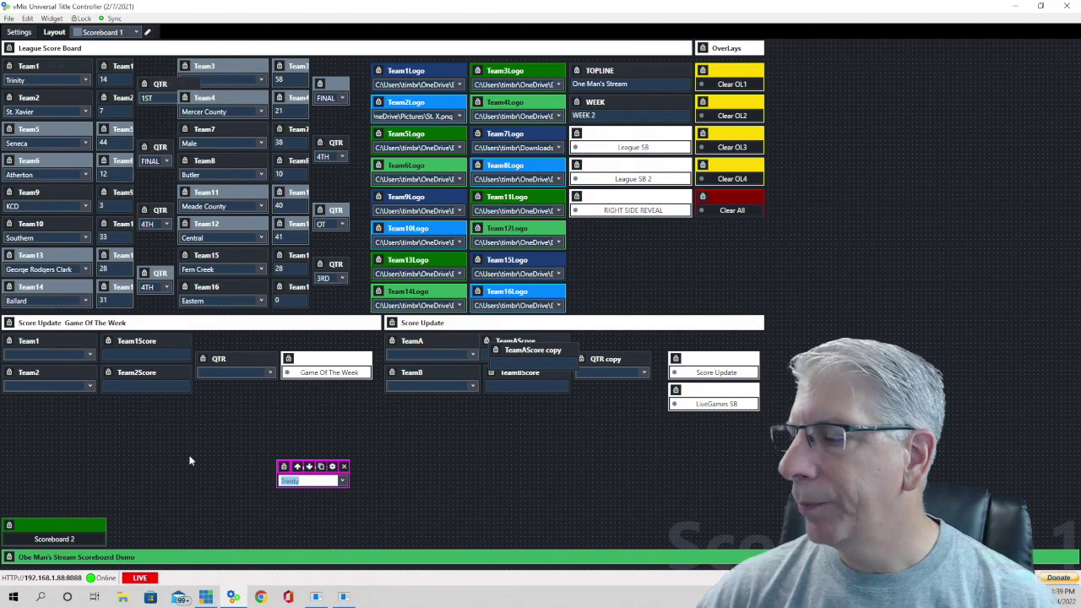
left_click(343, 466)
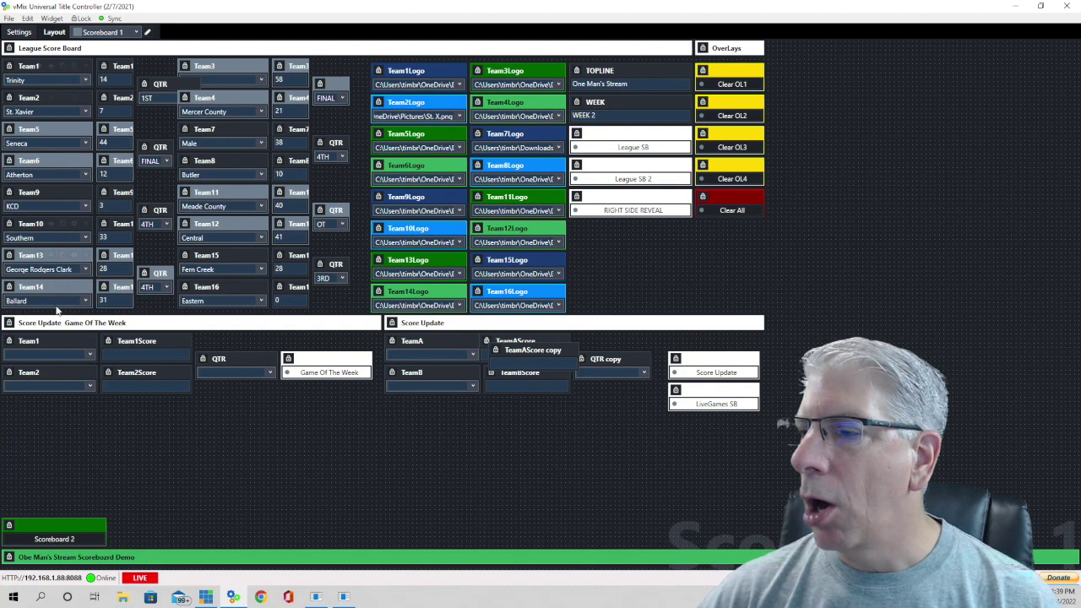
- Examine the Team2 list widget's properties, including its title mapping and items, and close them
mouse_move(60, 295)
left_click(74, 98)
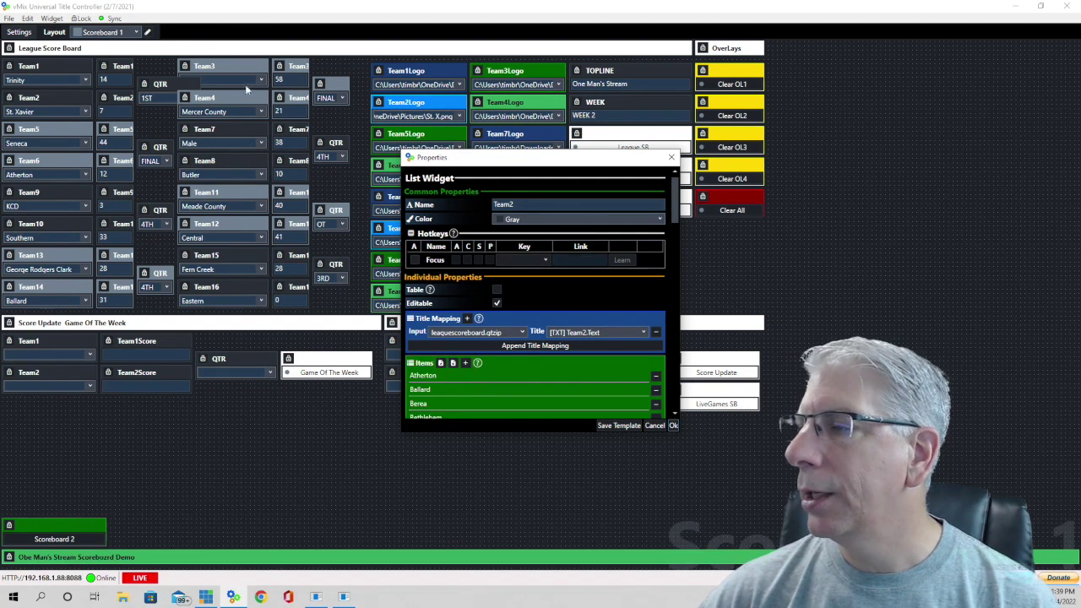
left_click(673, 425)
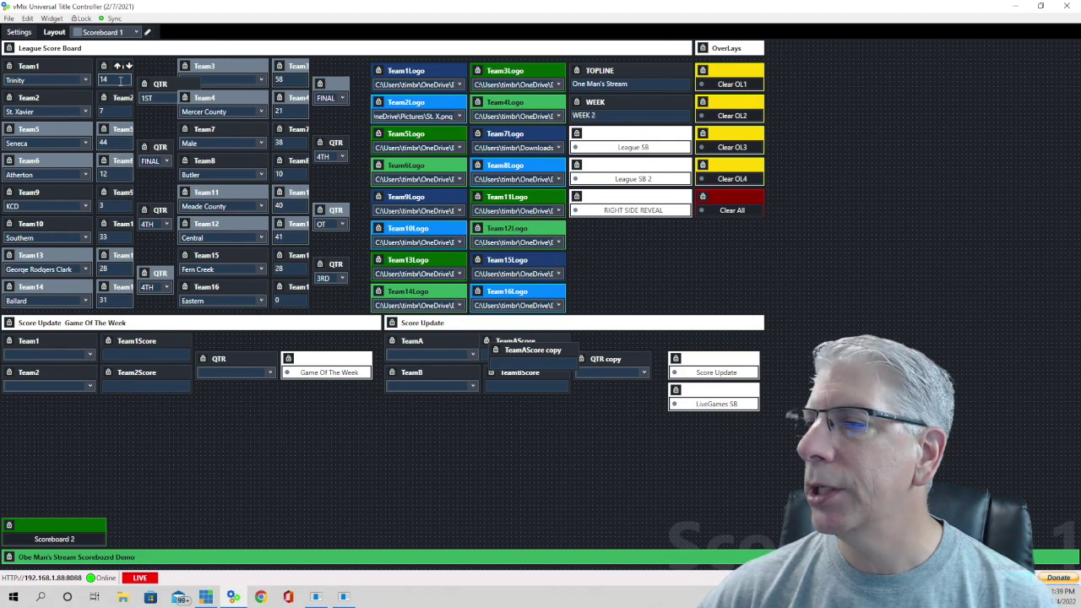
- Add a Text Field widget in the empty area below the Game Of The Week section, named TextDemo and coloured Fuchsia
left_click(53, 19)
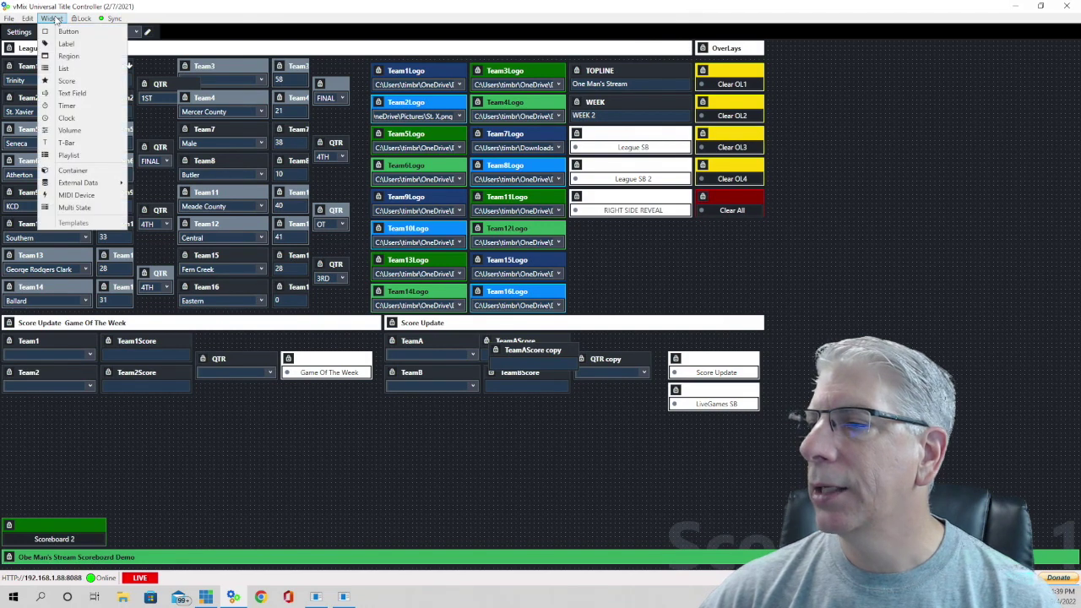
left_click(72, 93)
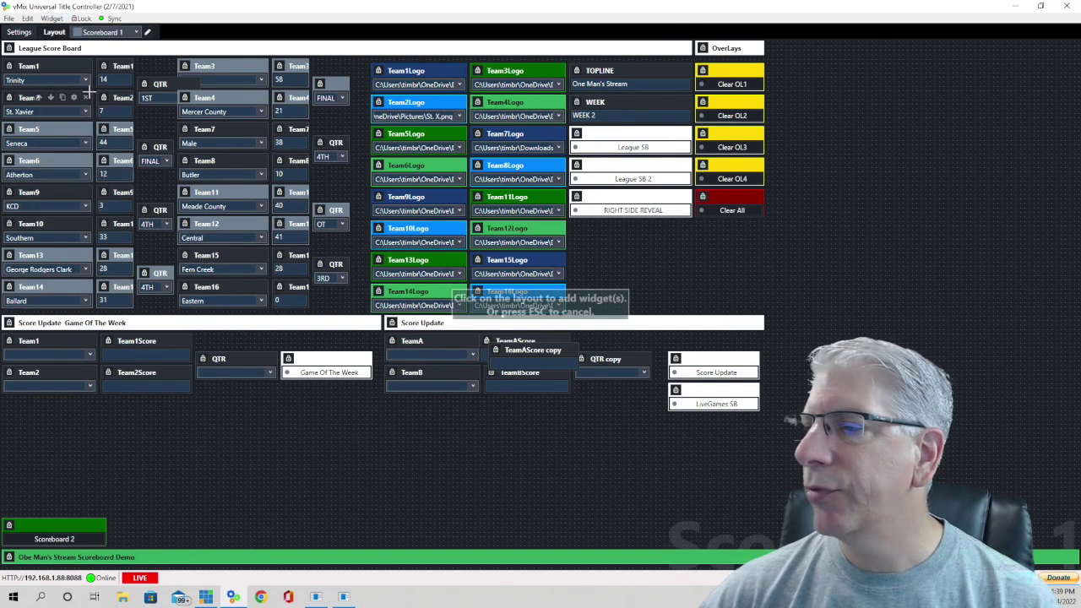
left_click(255, 406)
type("TextDemo")
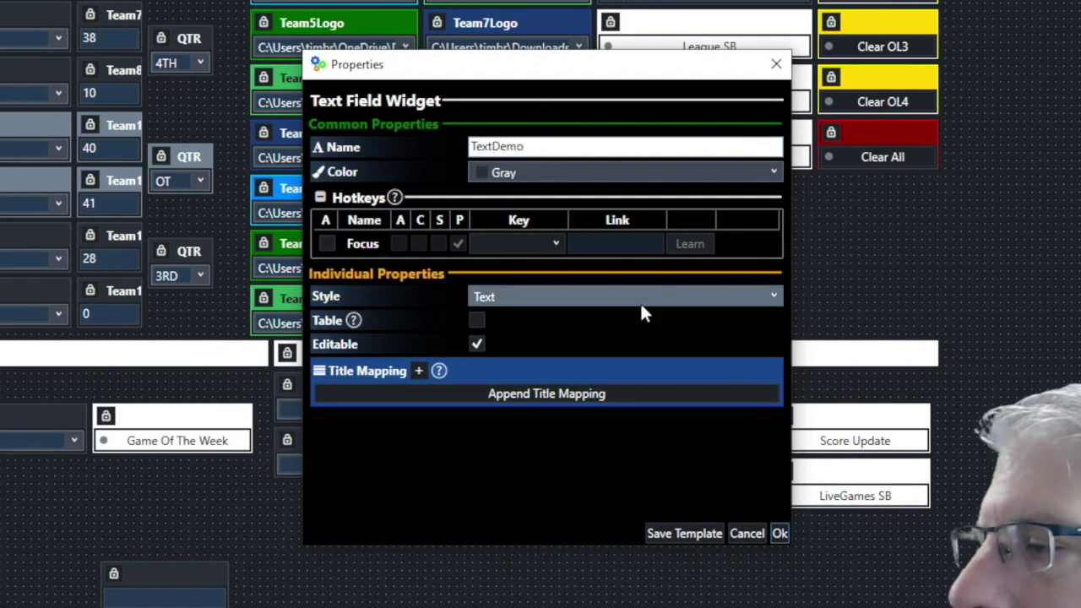
left_click(774, 166)
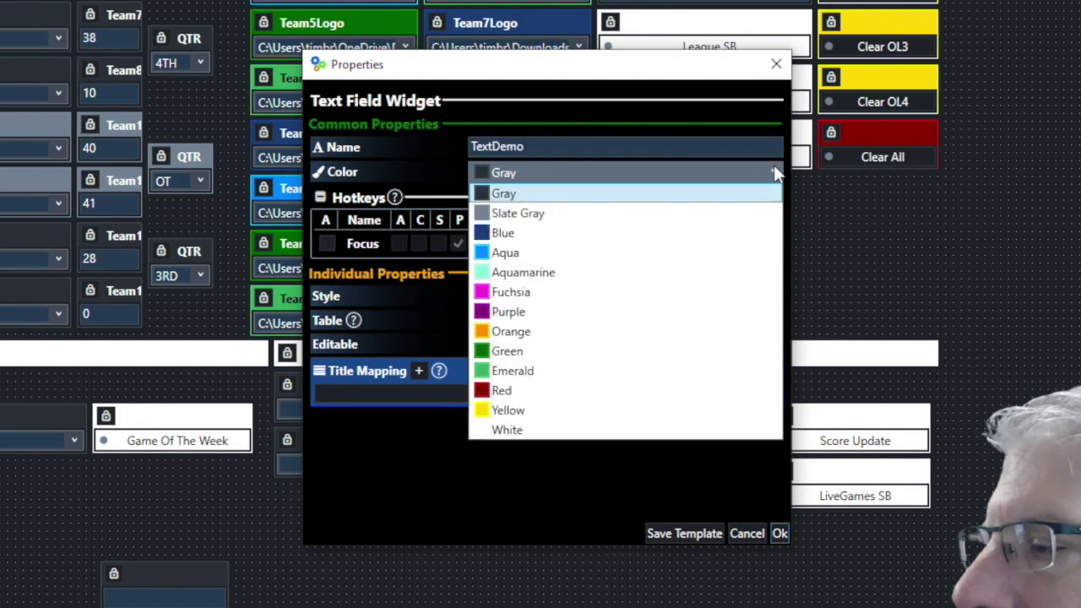
left_click(549, 292)
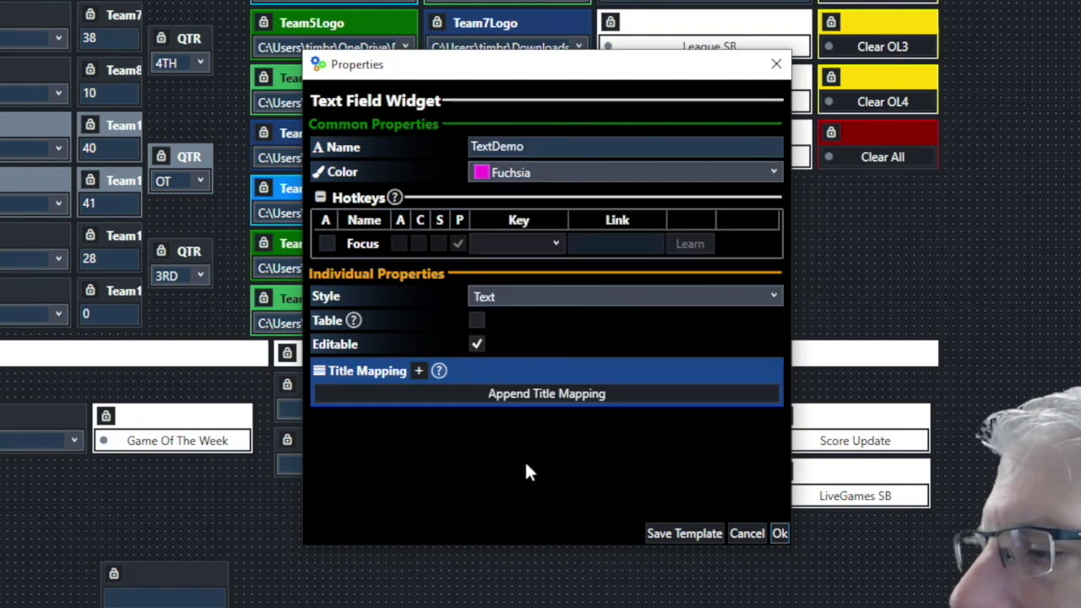
- Add a title mapping to the TextDemo widget with leaguescoreboard.gtzip as input and Score1.Text as title, and apply the properties
left_click(418, 371)
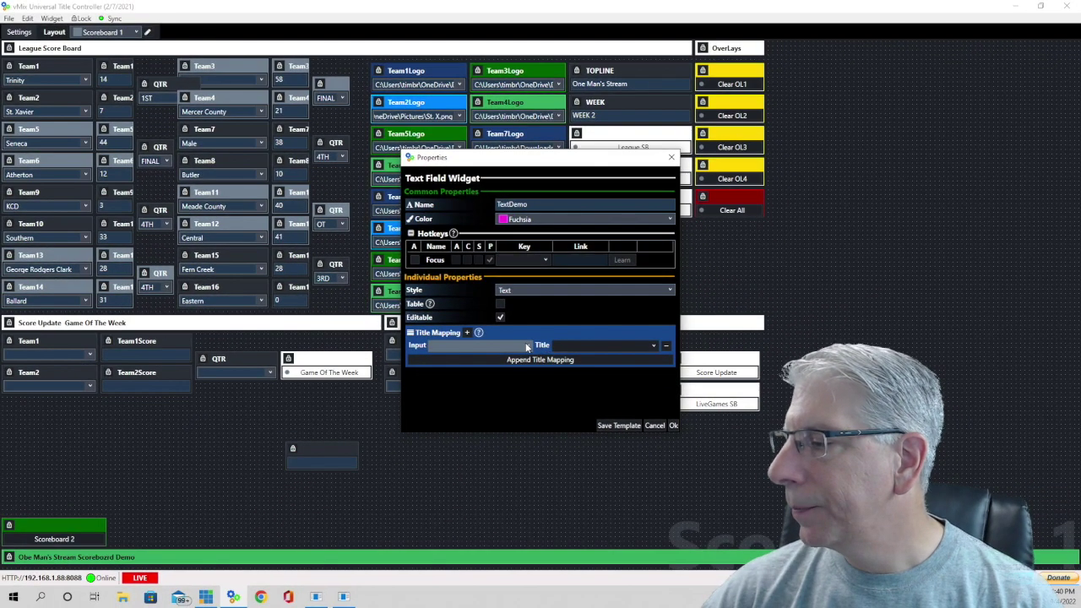
left_click(524, 355)
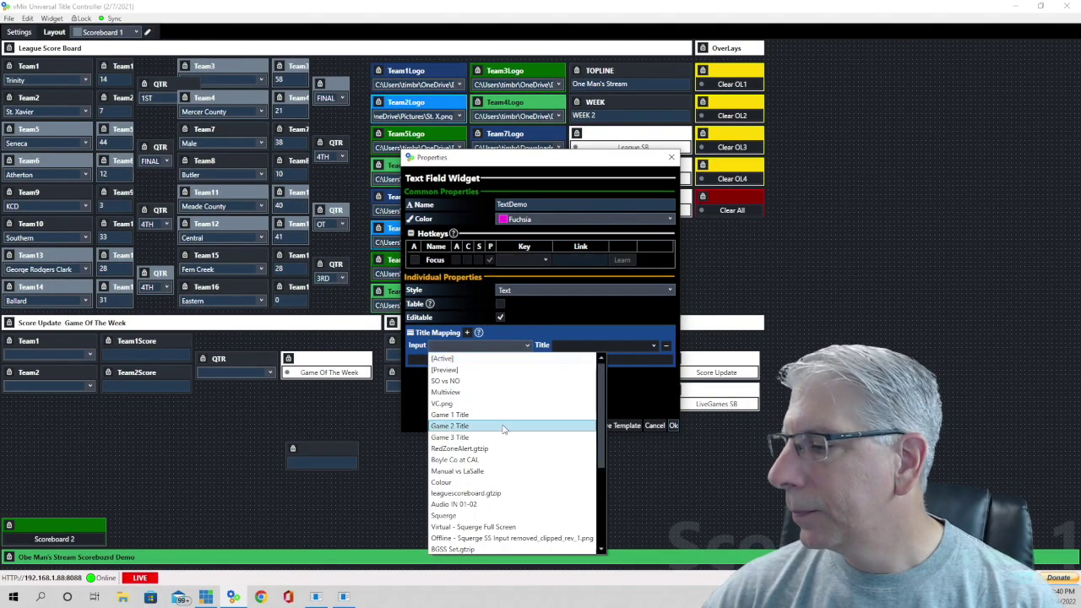
left_click(468, 493)
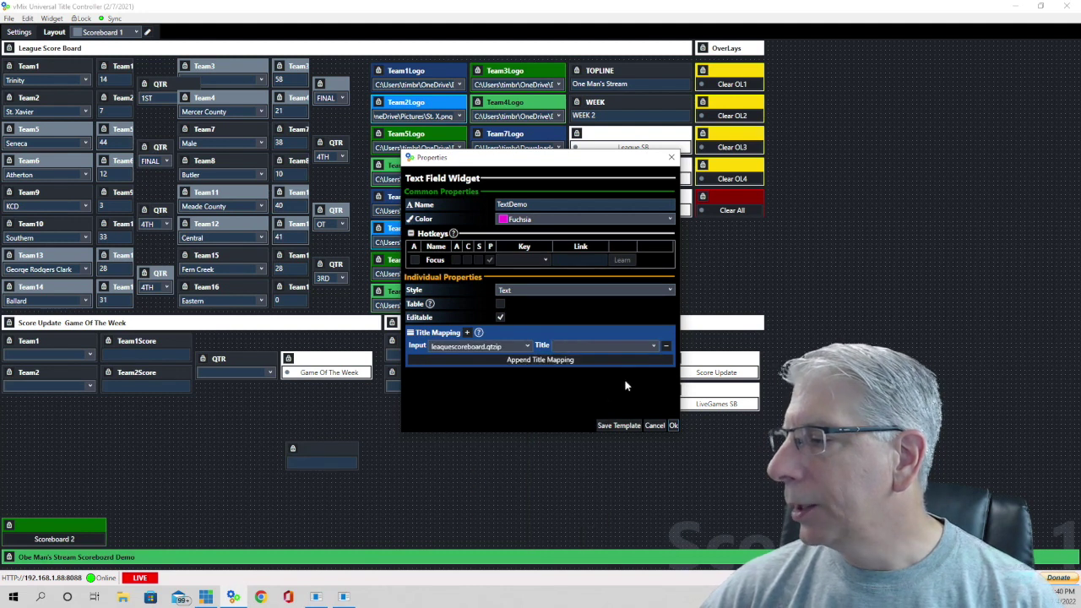
left_click(653, 348)
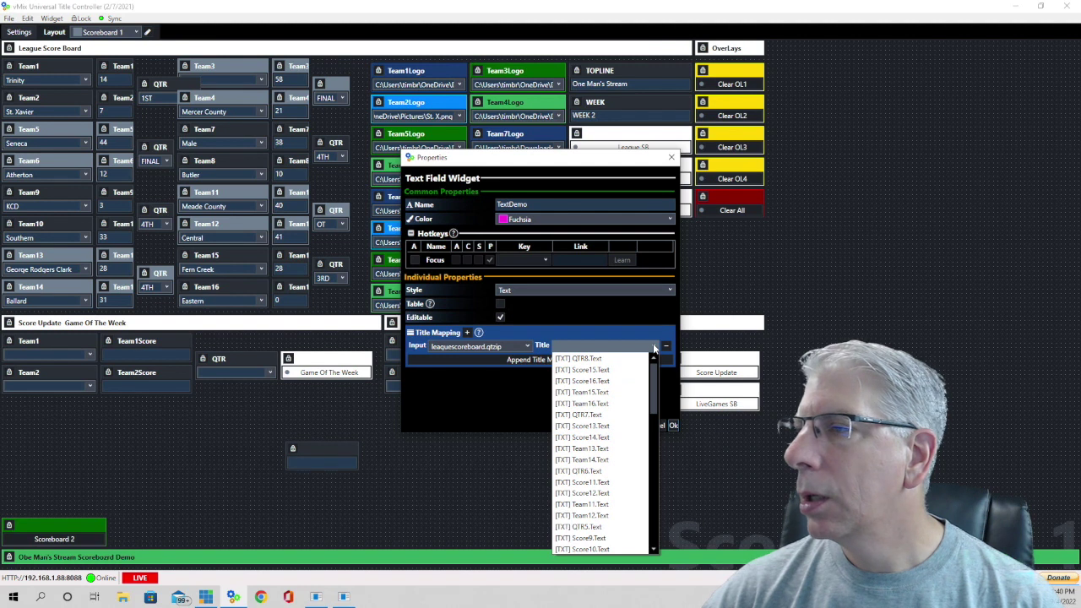
scroll(621, 461, "down", 6)
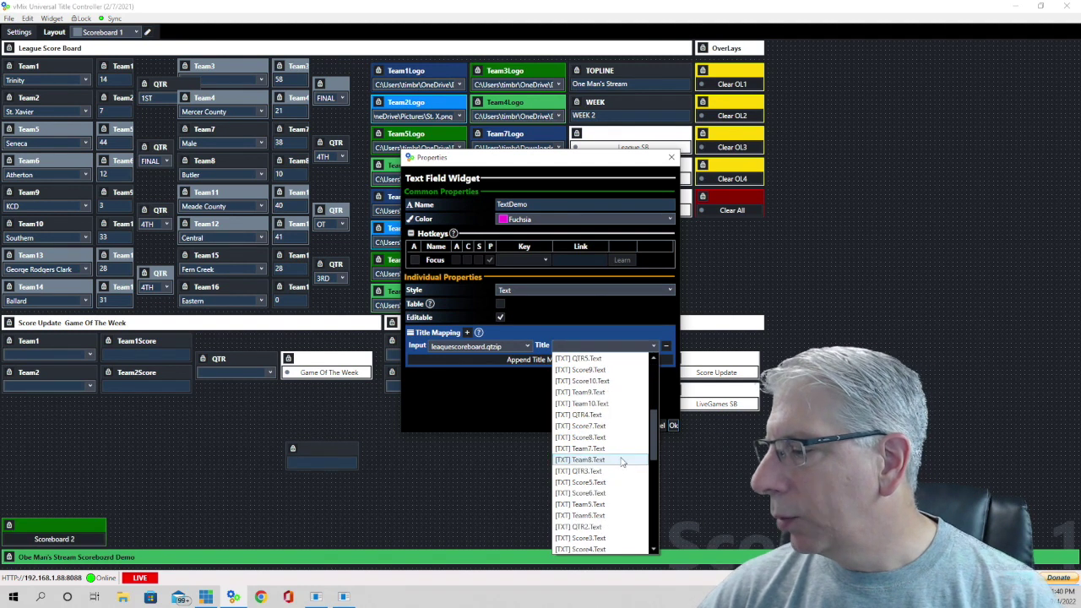
scroll(622, 461, "down", 2)
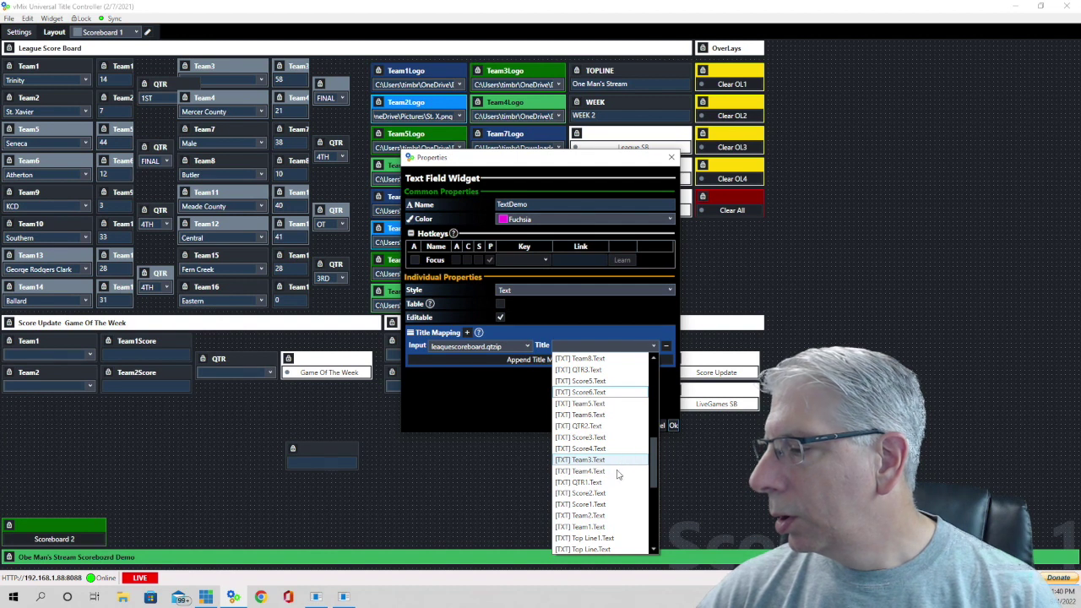
left_click(586, 505)
left_click(673, 426)
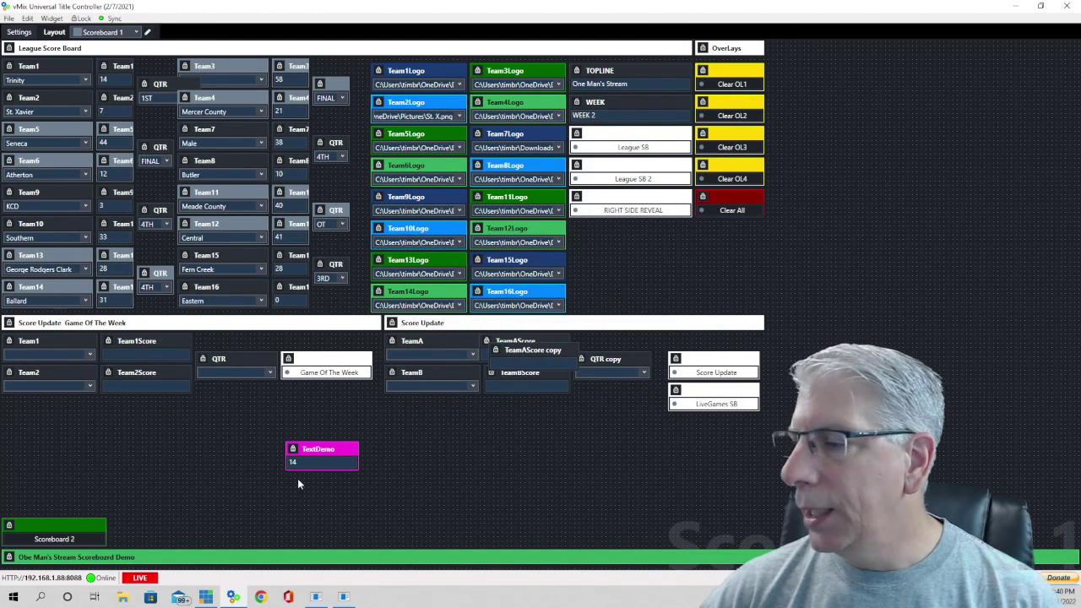
- Set the TextDemo widget's score value to 20
mouse_move(119, 69)
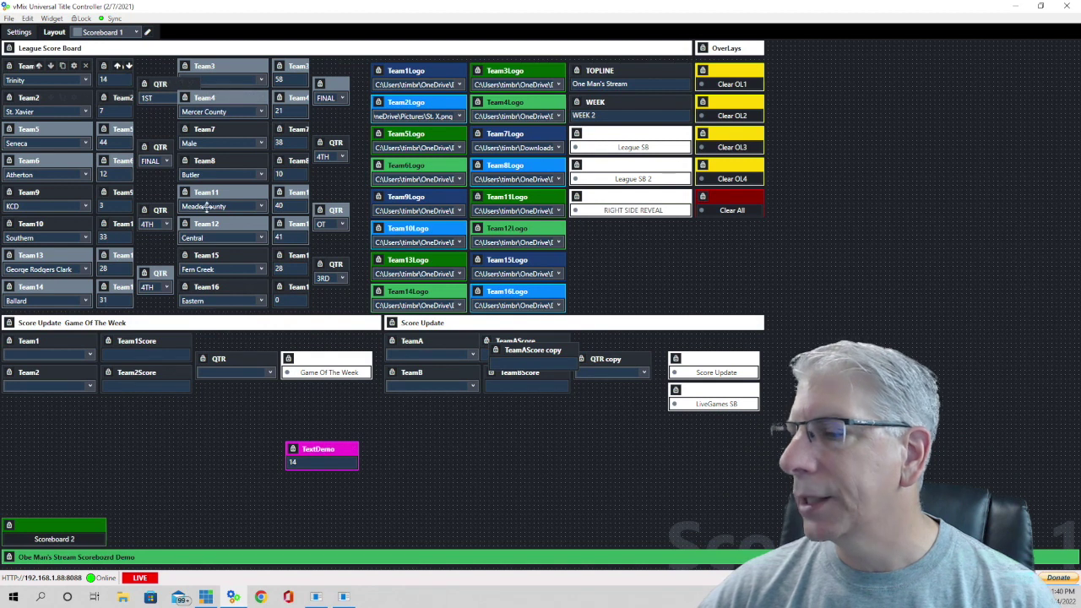
double_click(299, 462)
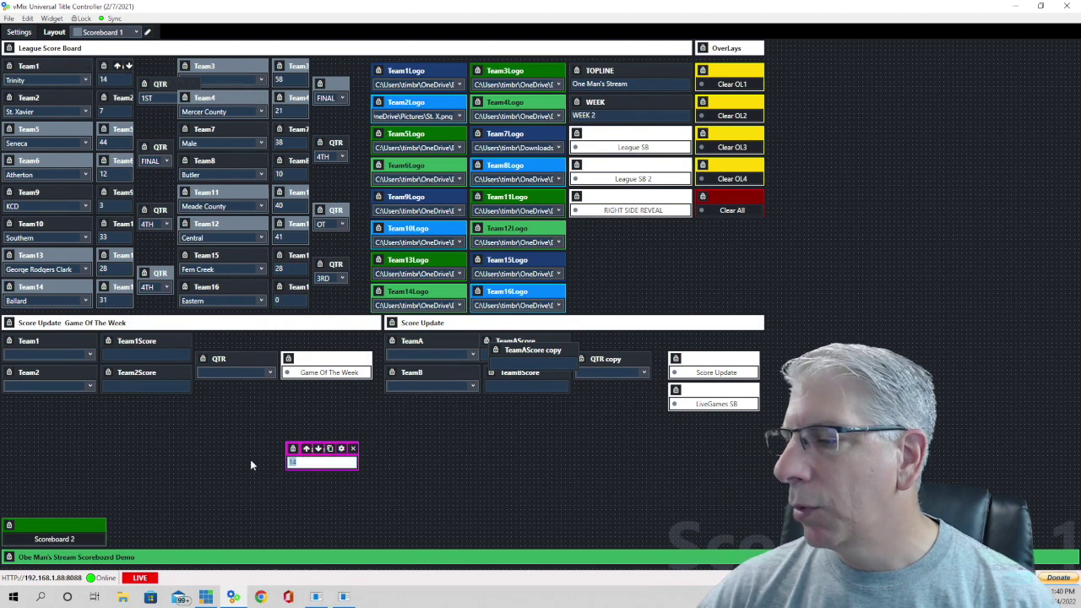
type("20")
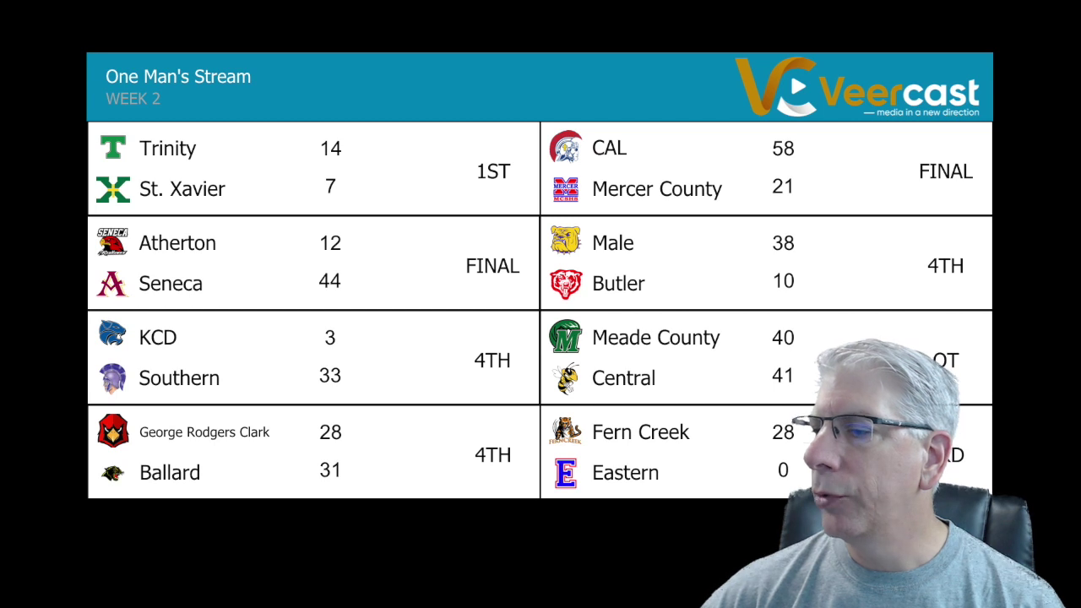
- Add a List widget in the empty area below the Game Of The Week section, named QTRDEMO and coloured Fuchsia
left_click(52, 18)
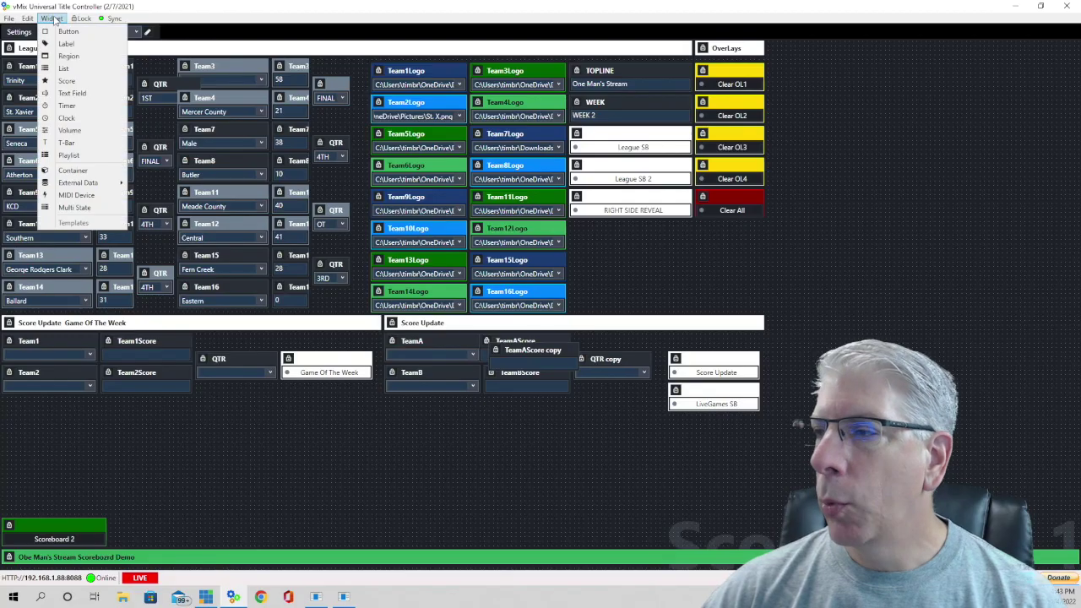
left_click(71, 73)
left_click(270, 461)
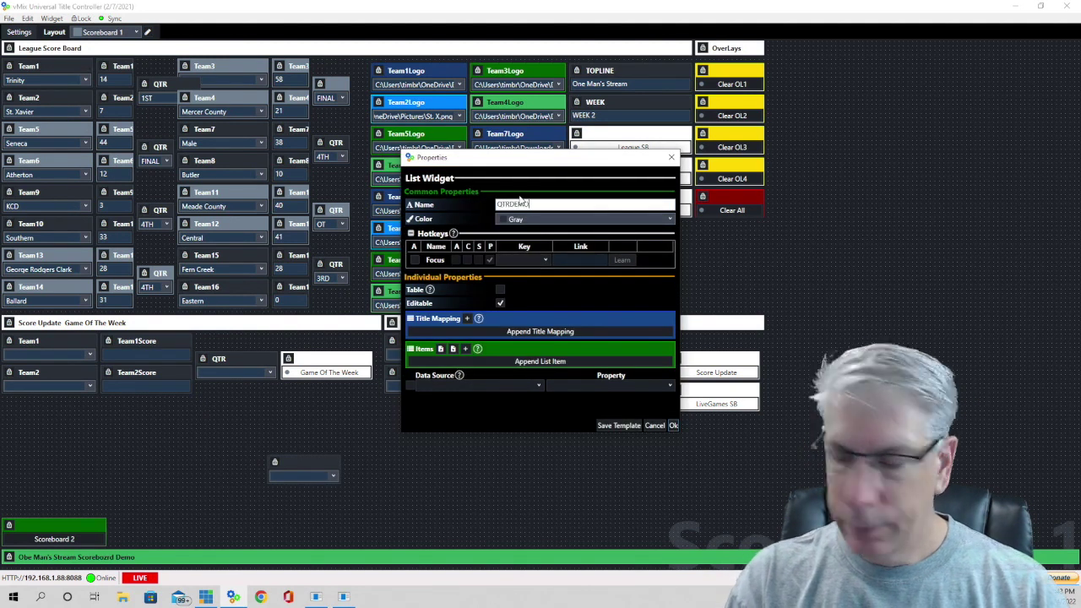
left_click(667, 220)
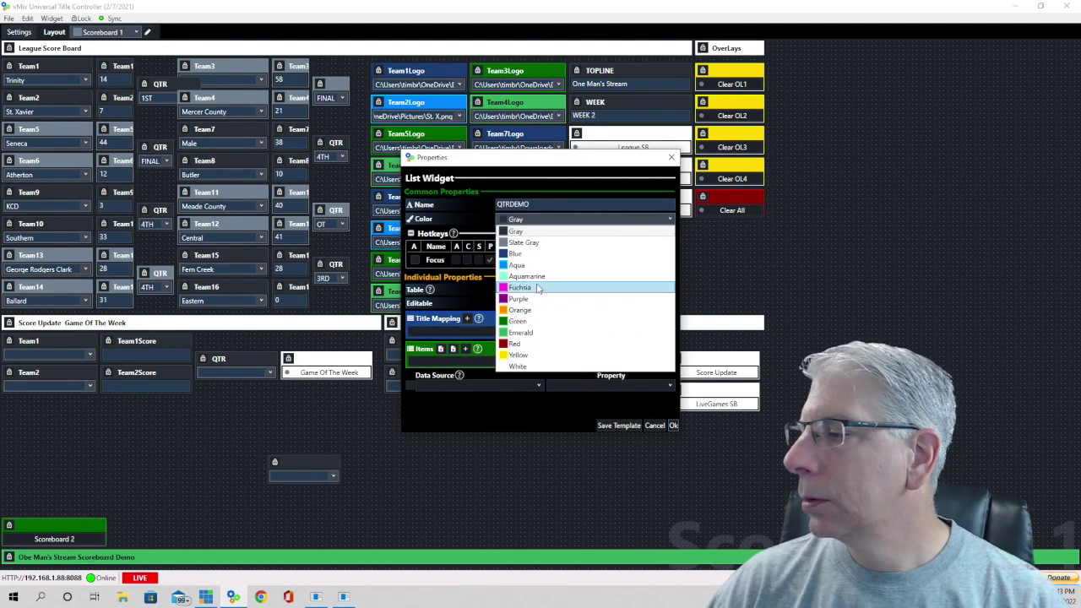
left_click(538, 288)
- Add a title mapping to the QTRDEMO widget with leaguescoreboard.gtzip as input and QTR1.Text as title, and apply the properties
left_click(519, 335)
left_click(525, 330)
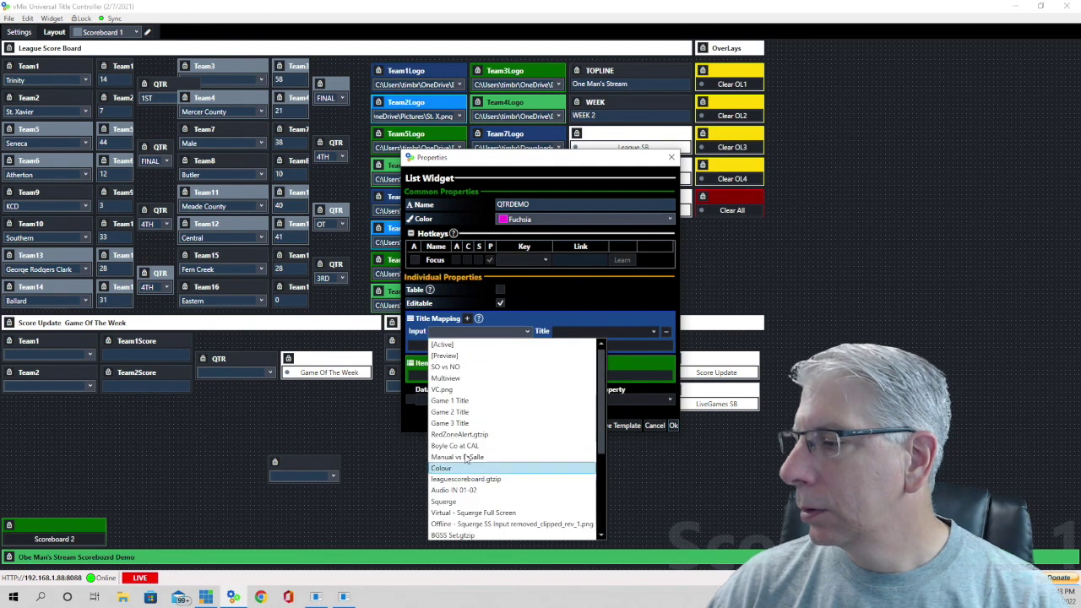
left_click(469, 479)
left_click(655, 332)
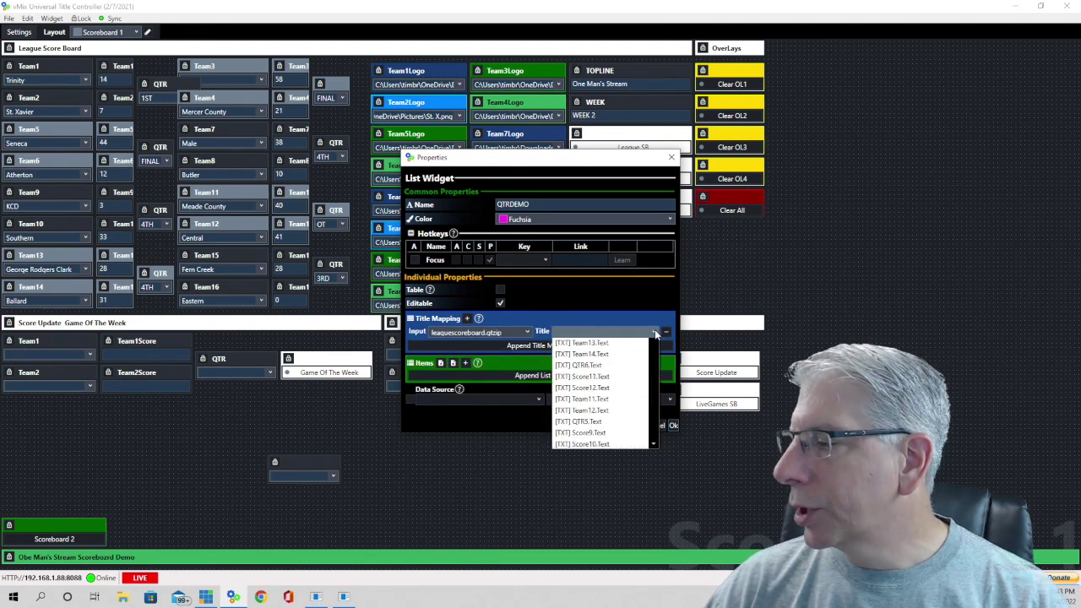
scroll(588, 459, "down", 5)
scroll(589, 458, "down", 4)
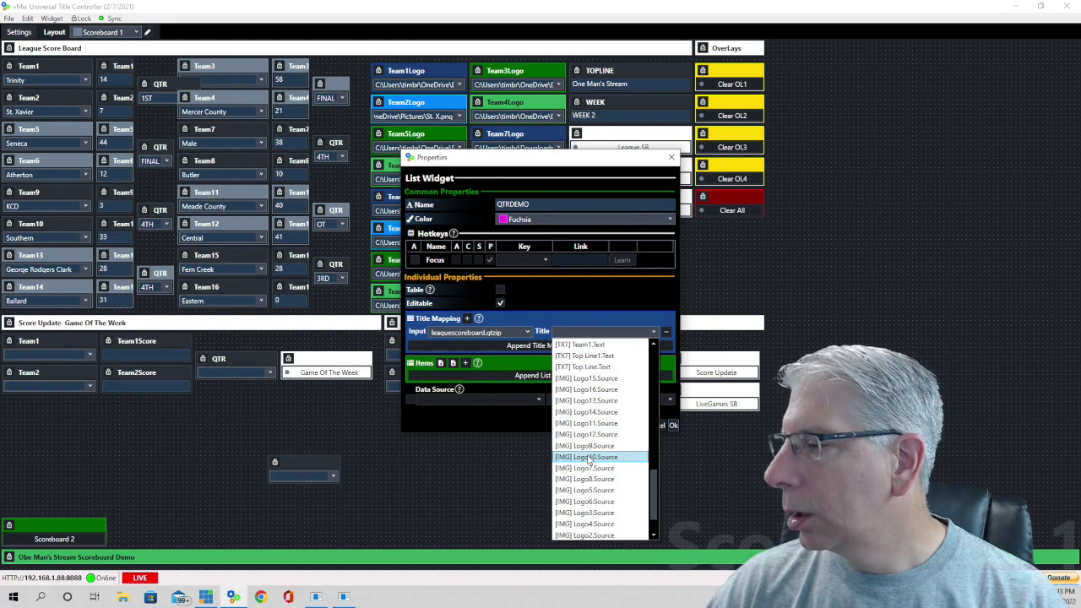
scroll(589, 456, "up", 2)
scroll(587, 440, "up", 1)
left_click(583, 366)
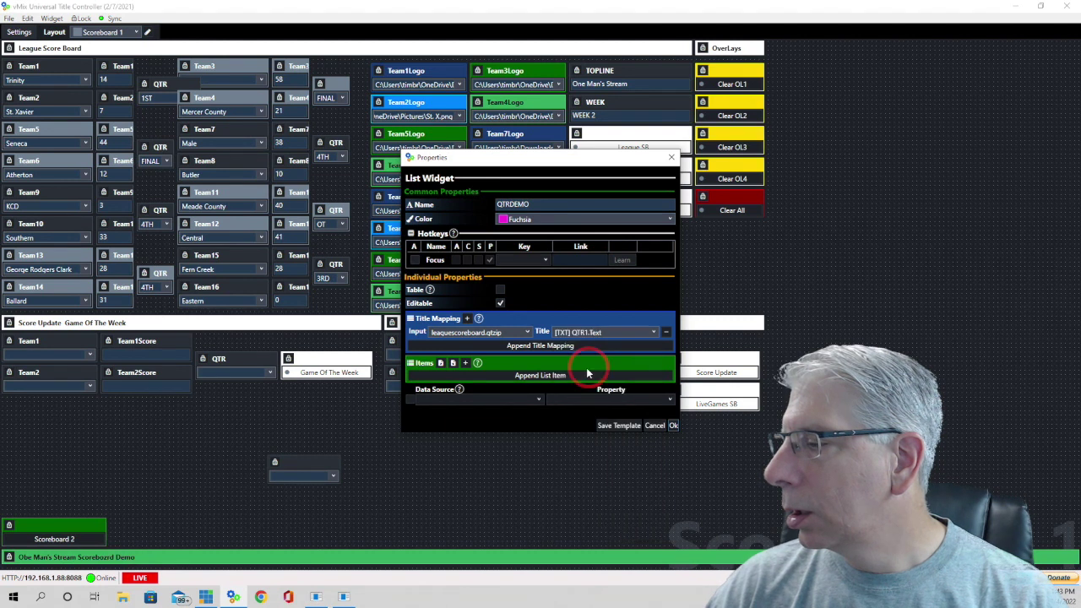
left_click(674, 426)
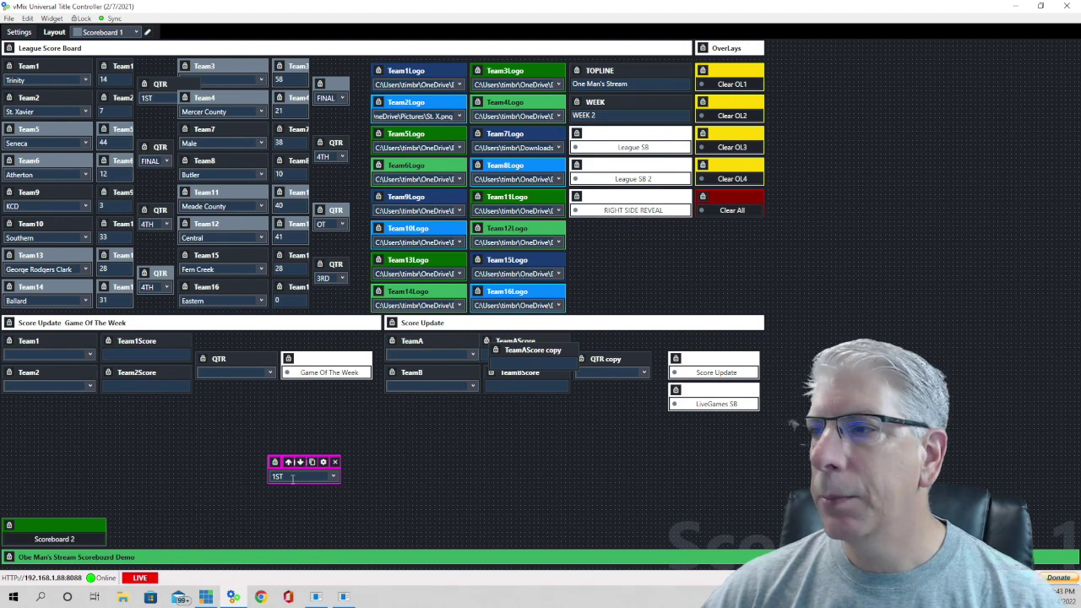
- Open the QTRDEMO widget's properties and add blank rows to its items list
mouse_move(150, 98)
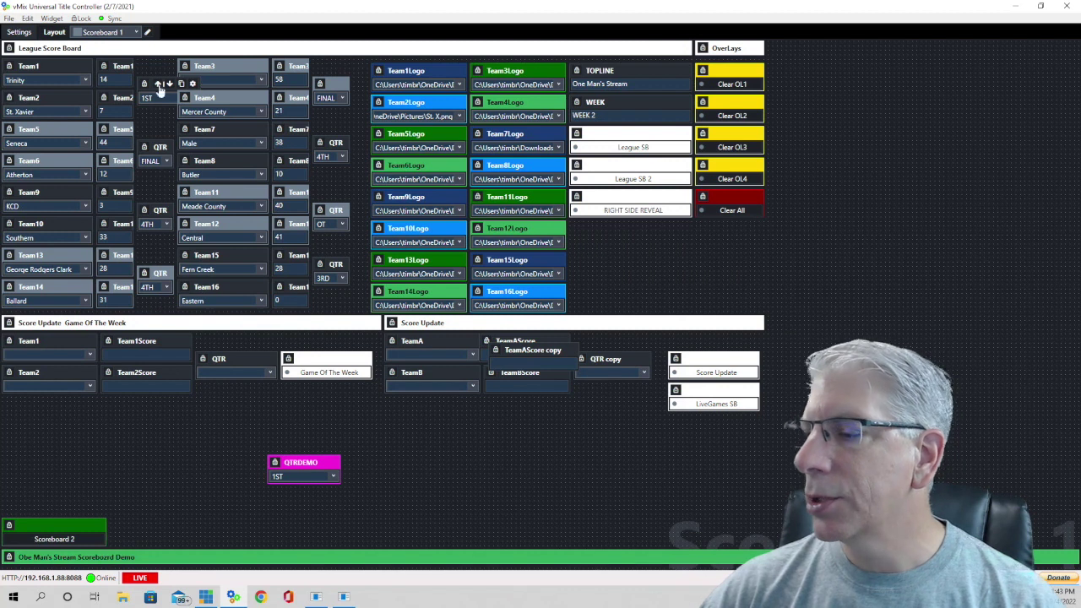
mouse_move(321, 467)
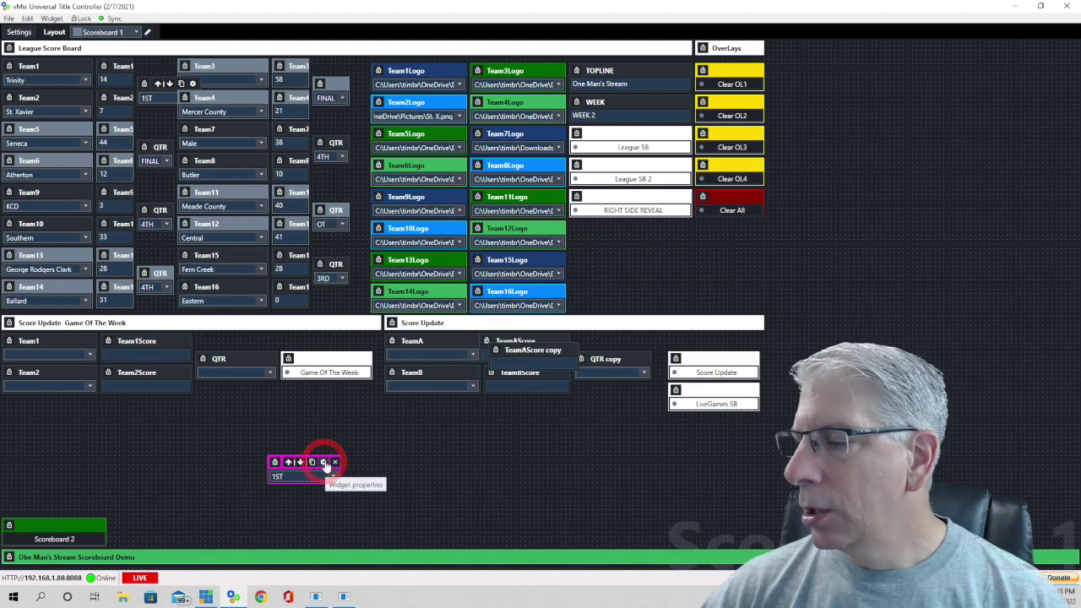
left_click(324, 463)
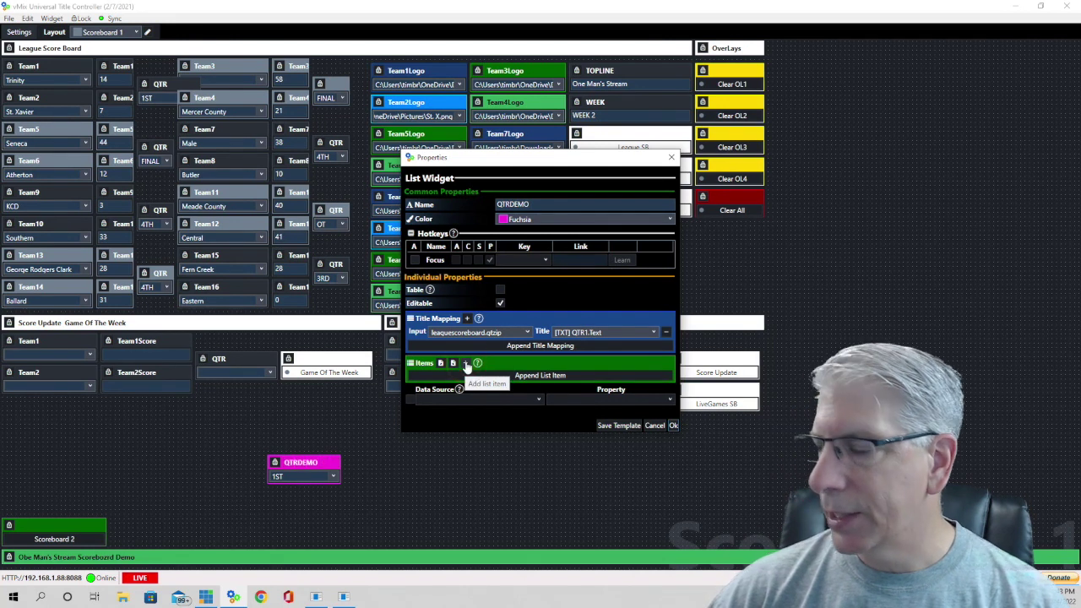
left_click(465, 364)
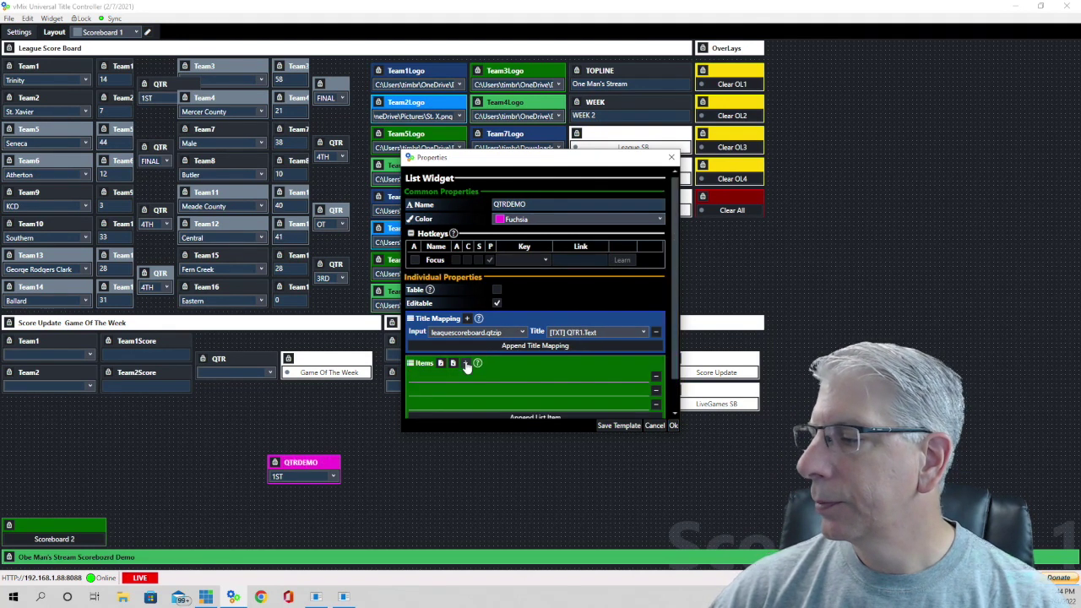
- Fill the QTRDEMO list items with 1st, 2nd, HALF, 3rd, 4th, FINAL and OT, and apply the properties
left_click(425, 374)
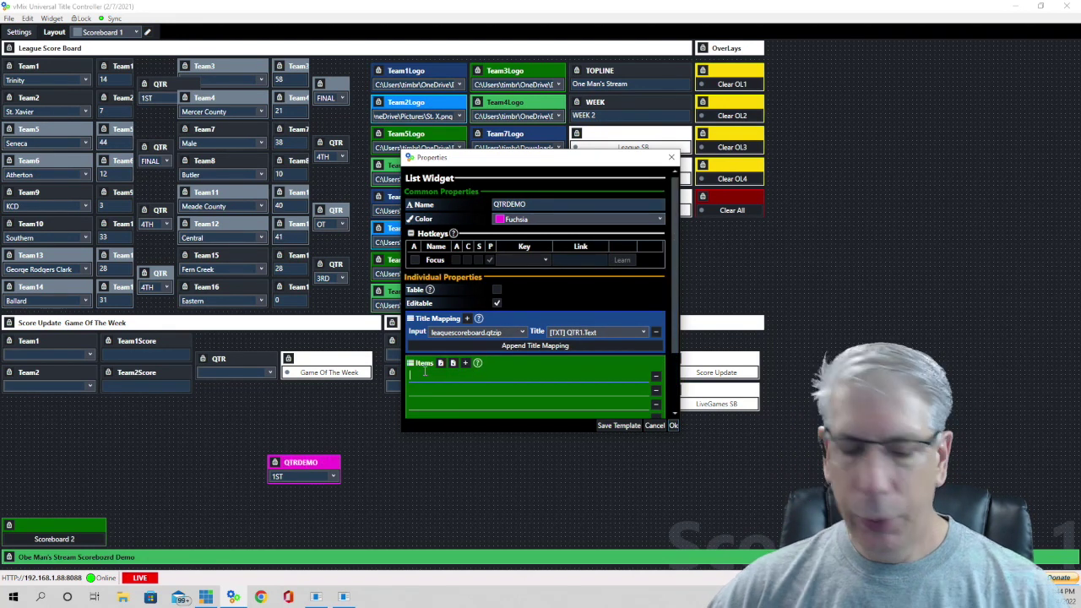
type("1st")
key("Tab")
type("2nd")
key("Tab")
type("3rd")
key("Tab")
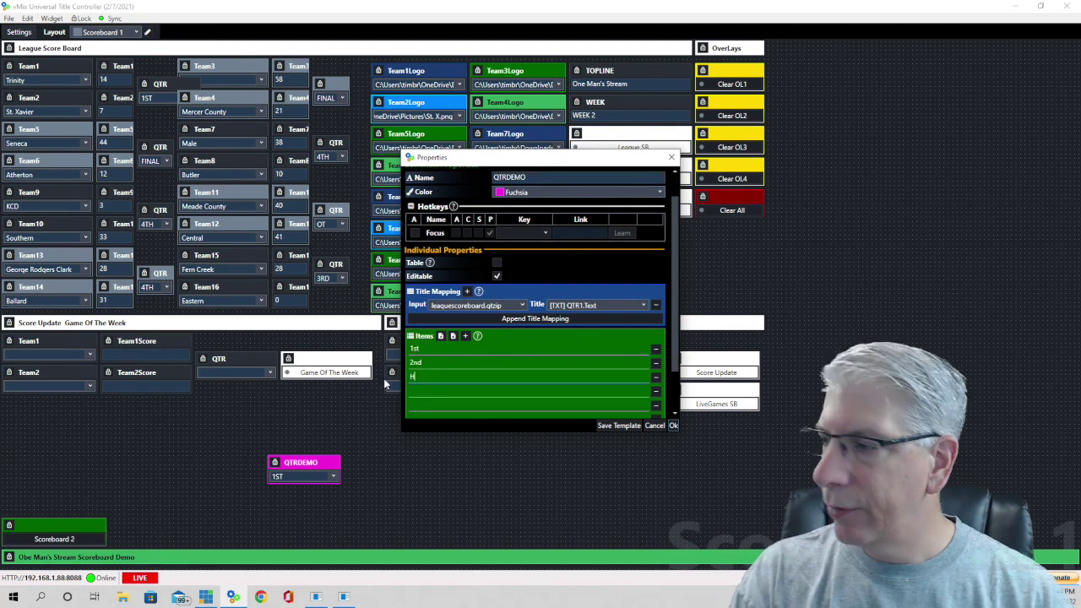
left_click(426, 391)
key("Tab")
type("4th")
key("Tab")
type("f")
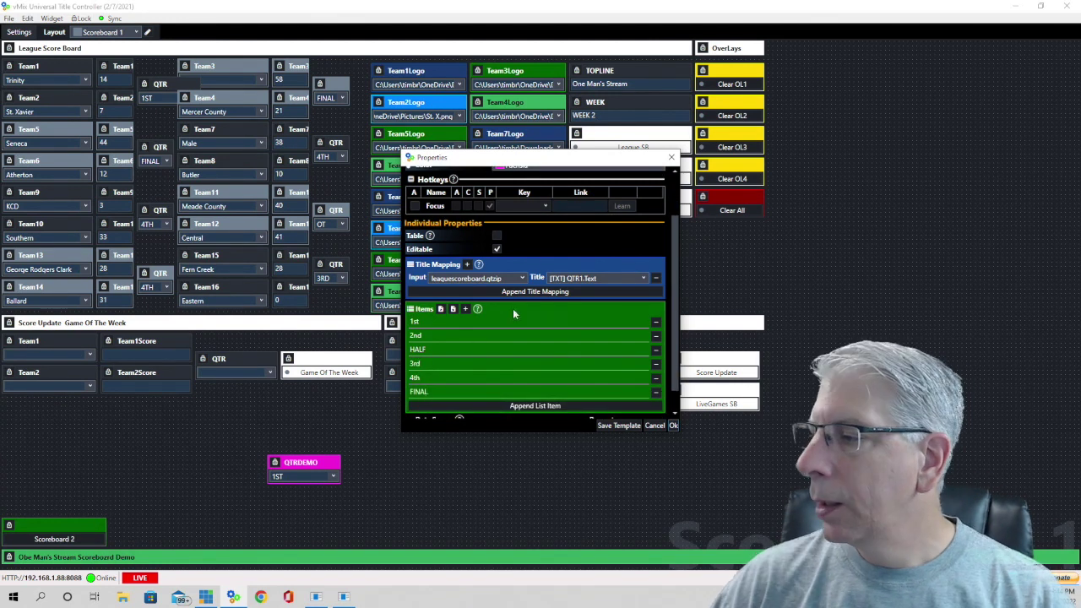
left_click(429, 405)
type("OT")
key("Return")
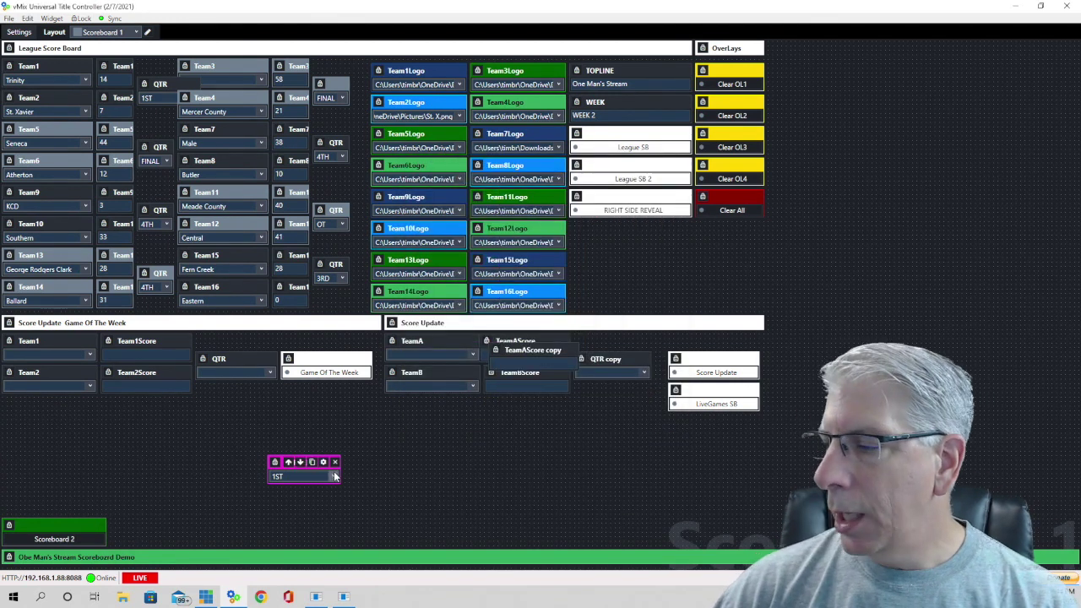
- Switch the QTRDEMO widget's quarter to FINAL and back to 1st, and delete the widget
left_click(332, 475)
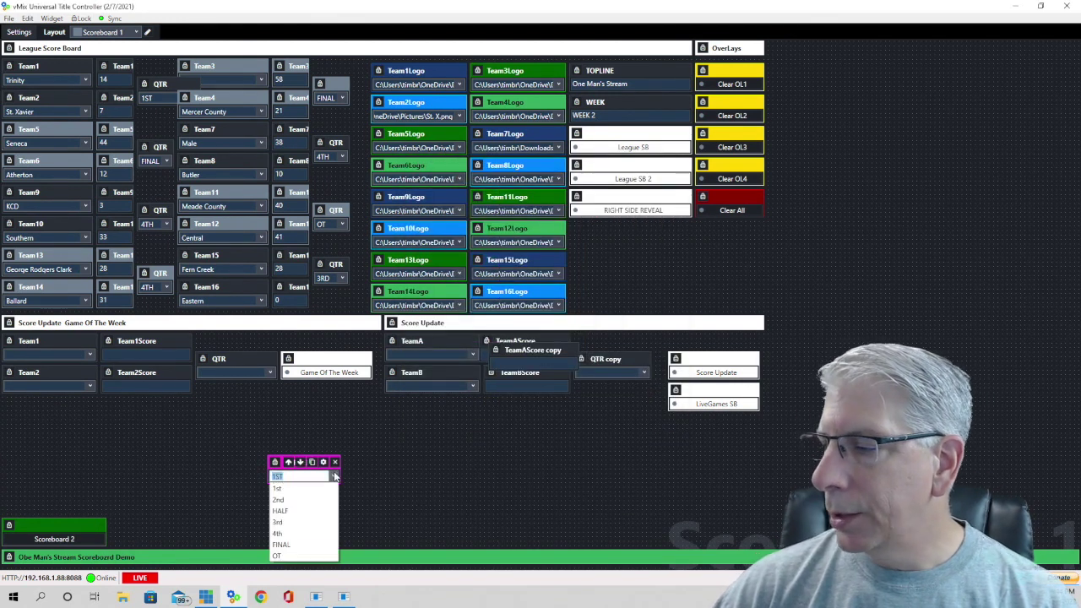
left_click(296, 544)
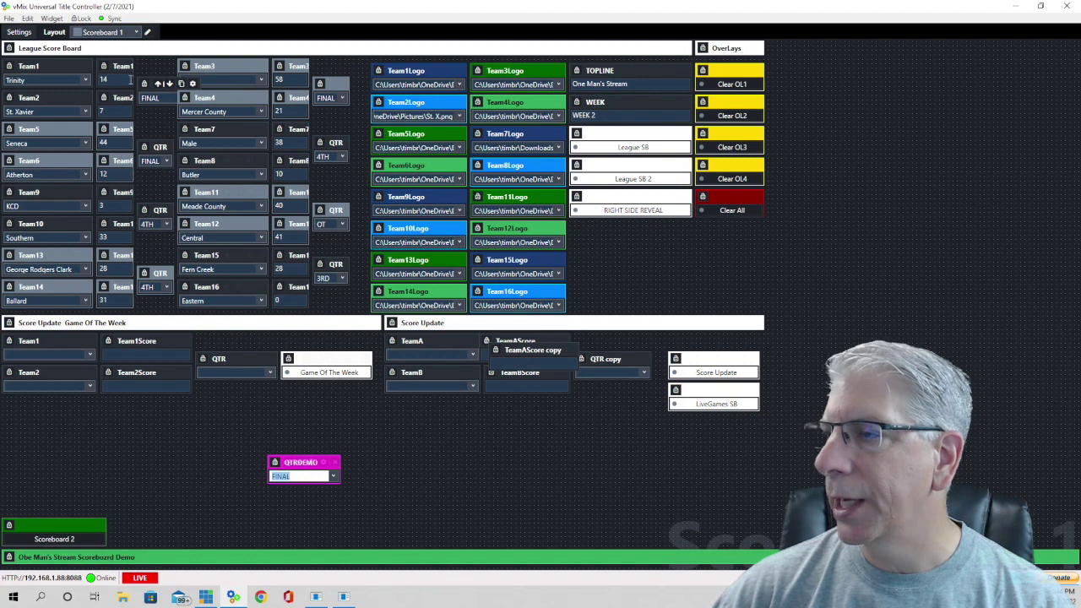
mouse_move(310, 476)
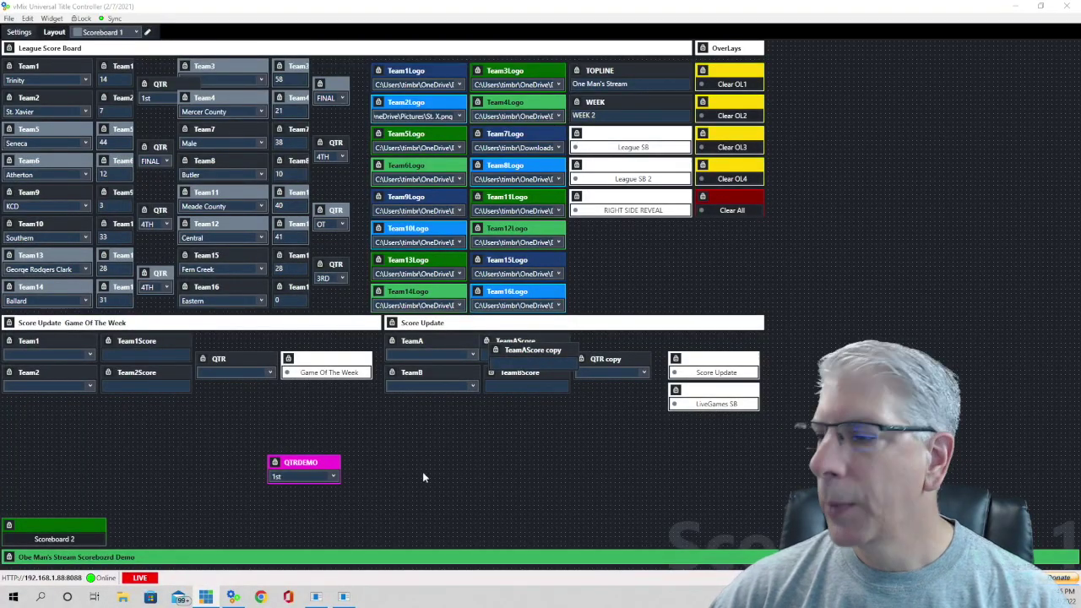
left_click(335, 462)
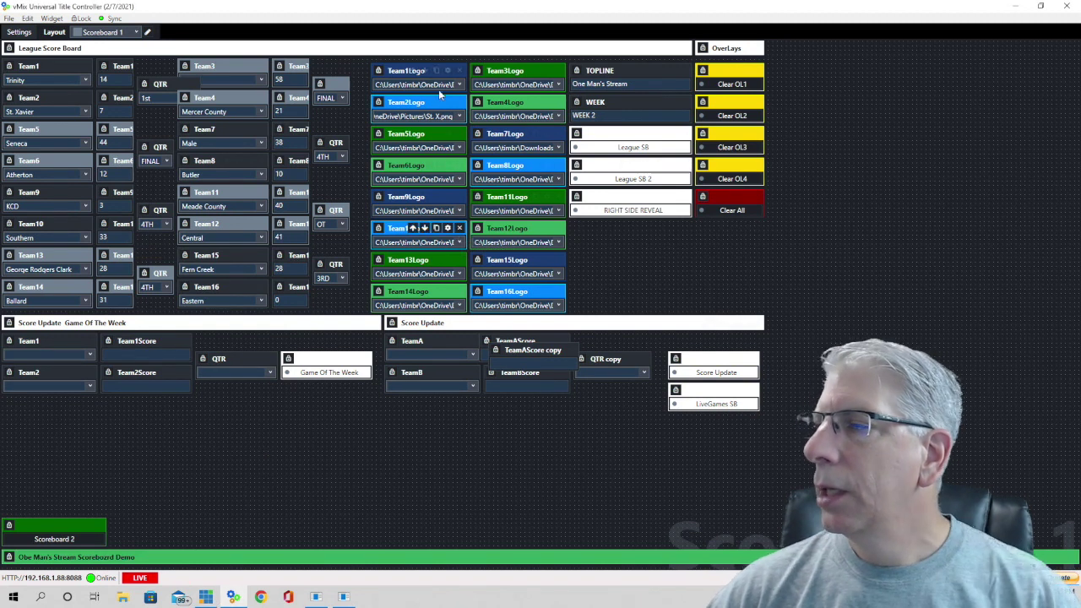
- Load the Football Logos 2022-23 text file from the OneDrive Desktop folder into the Team1Logo widget's items list
mouse_move(425, 77)
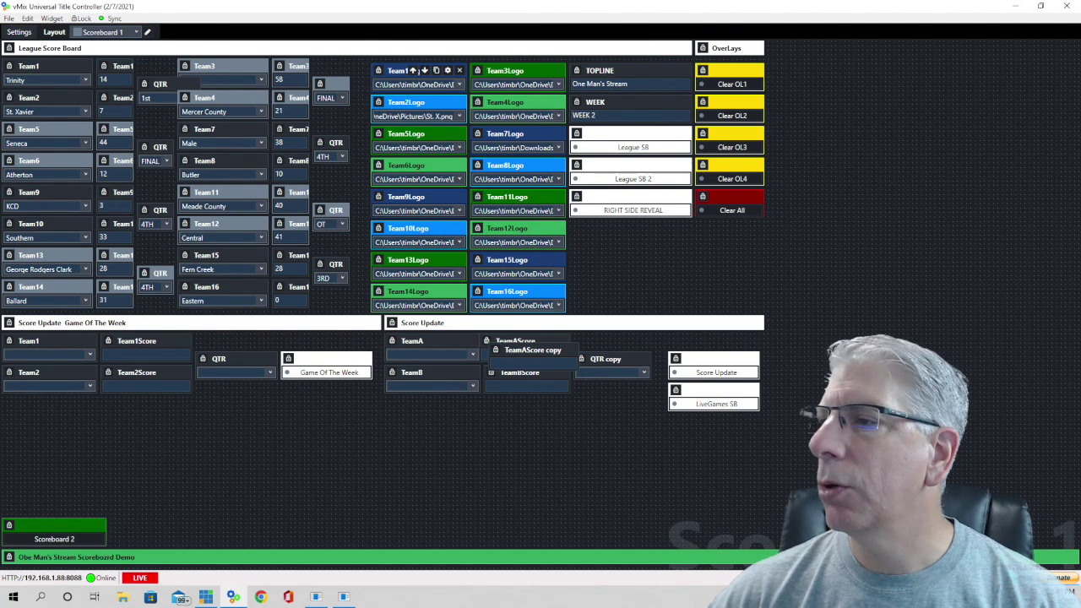
left_click(448, 73)
scroll(507, 253, "down", 5)
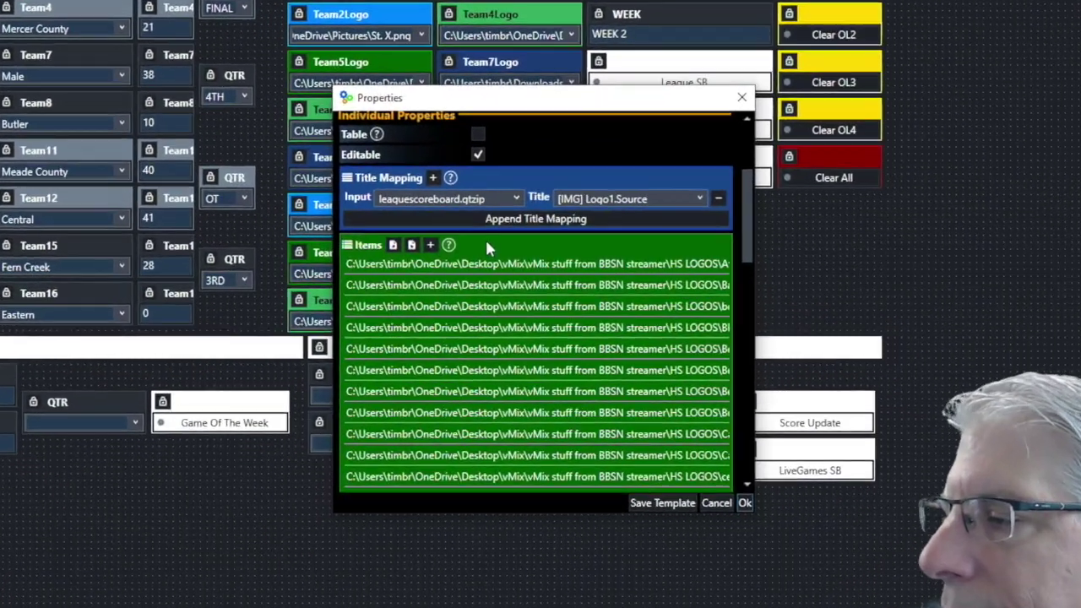
scroll(440, 279, "up", 3)
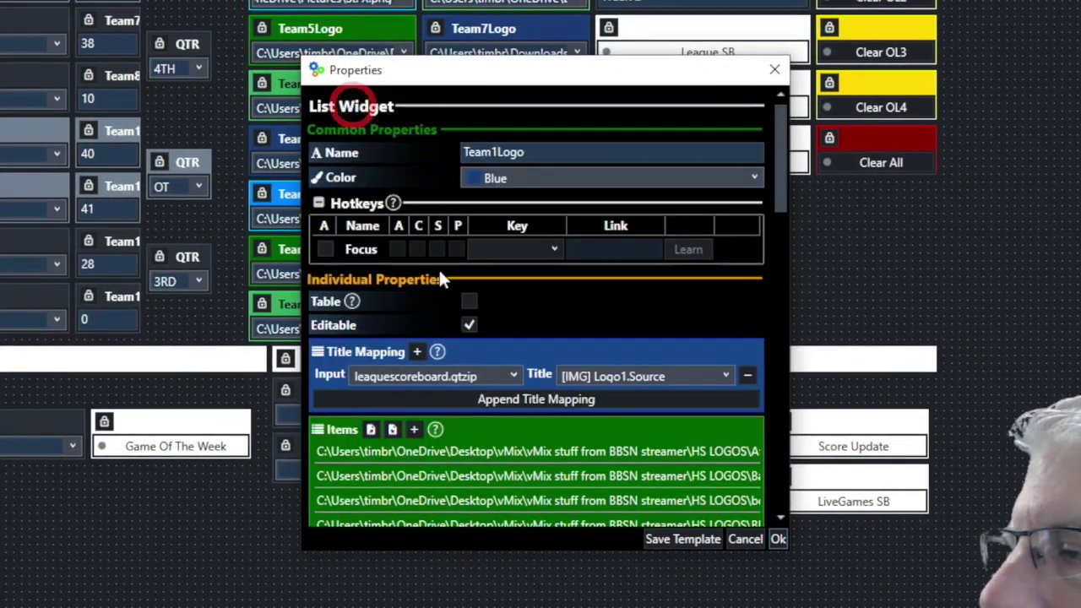
scroll(440, 277, "down", 3)
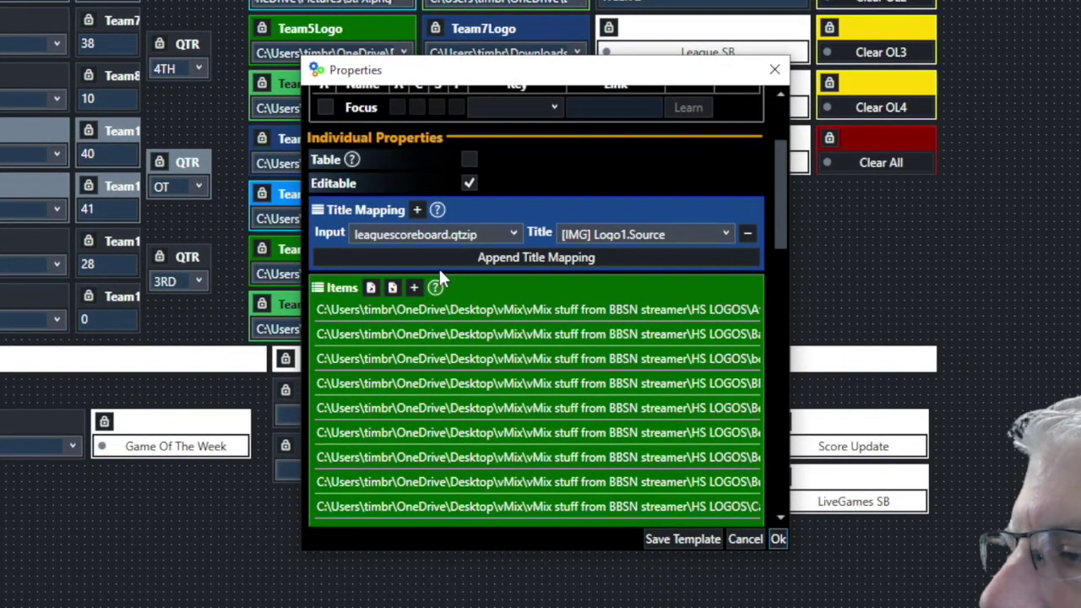
left_click(394, 289)
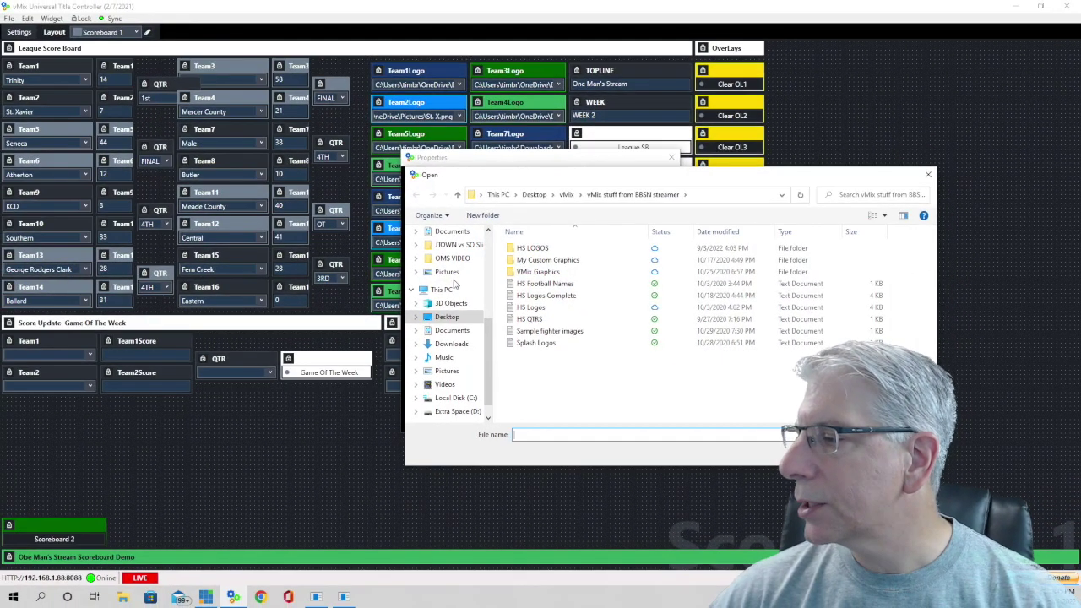
left_click(446, 309)
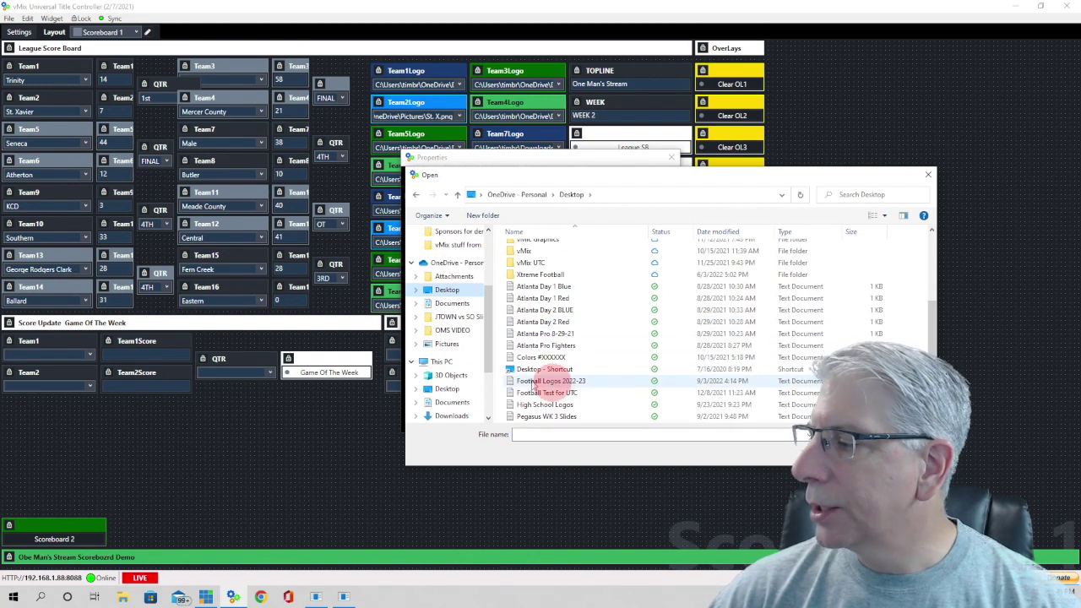
left_click(591, 384)
key("Return")
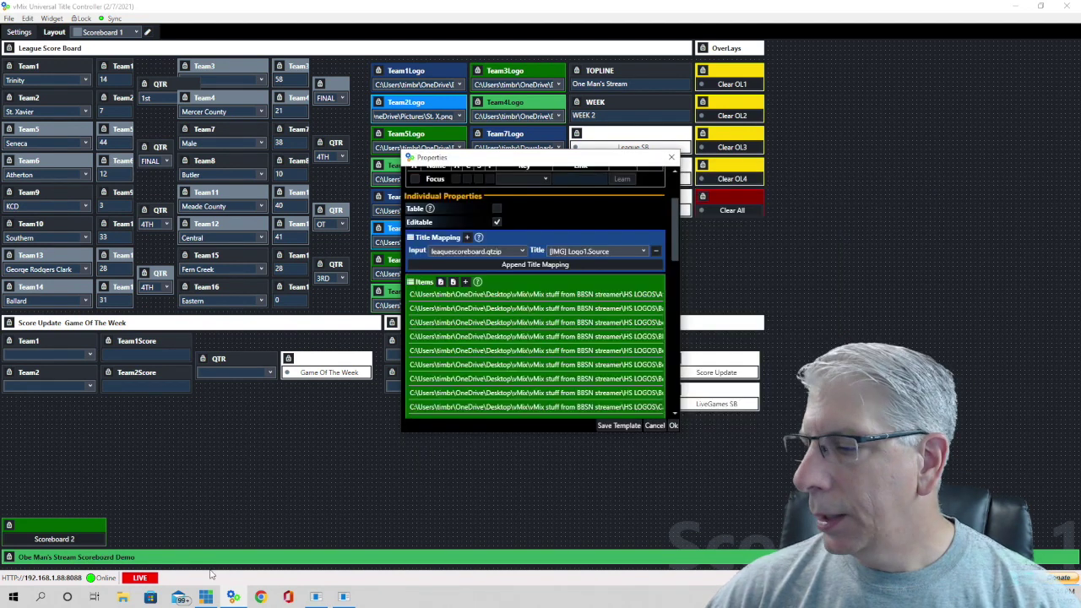
- Open the Football Logos 2022-23 text file from the Desktop folder in Notepad and maximize its window
left_click(124, 598)
double_click(229, 458)
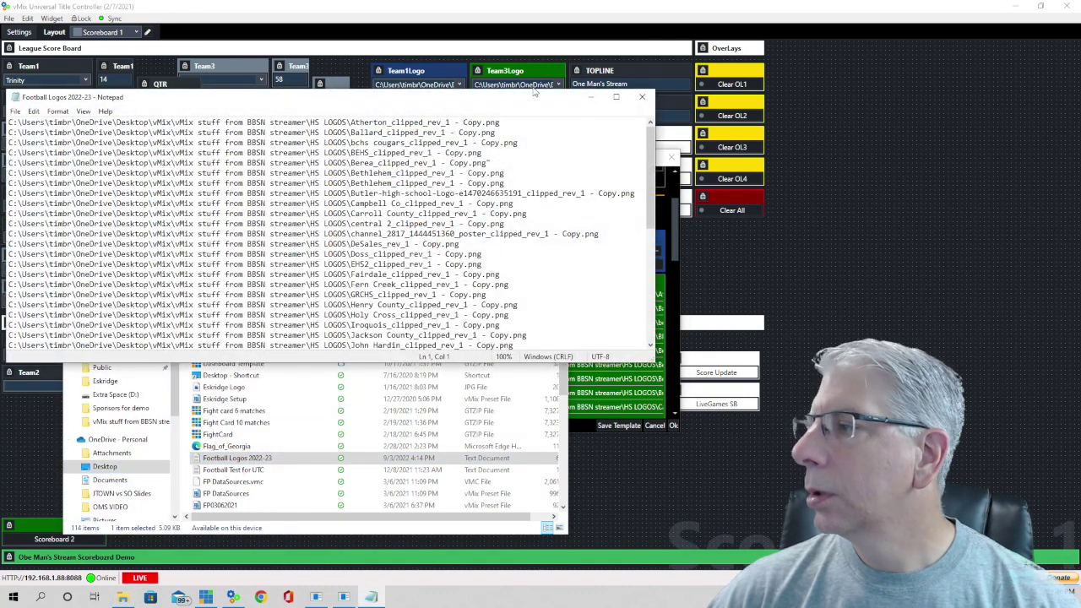
left_click(615, 96)
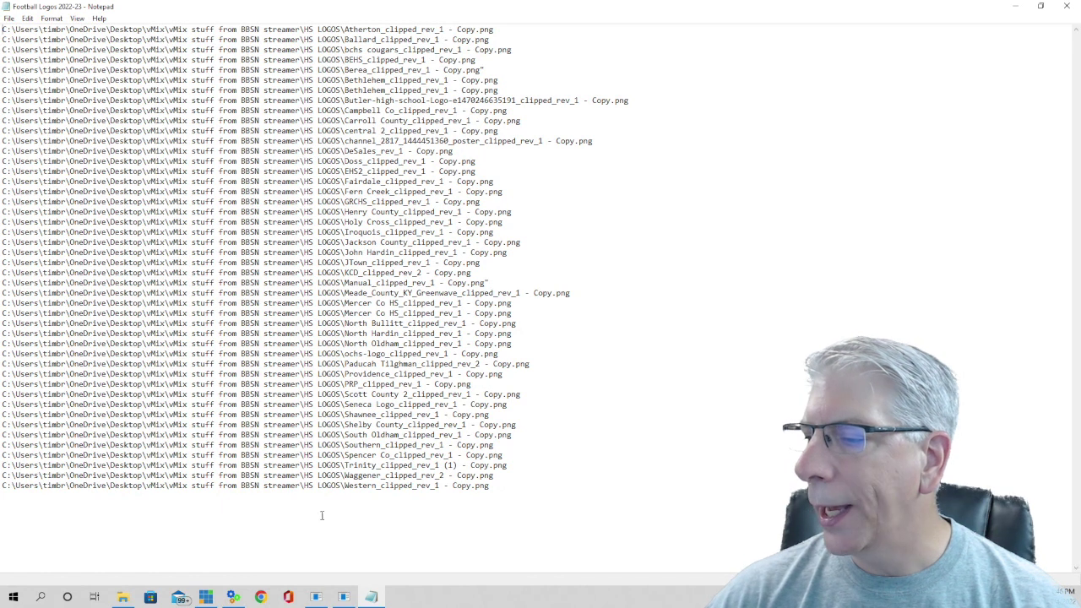
- Copy the file path of the BBSN Blurred image in File Explorer's Pictures folder and return to the logo text file
left_click(123, 597)
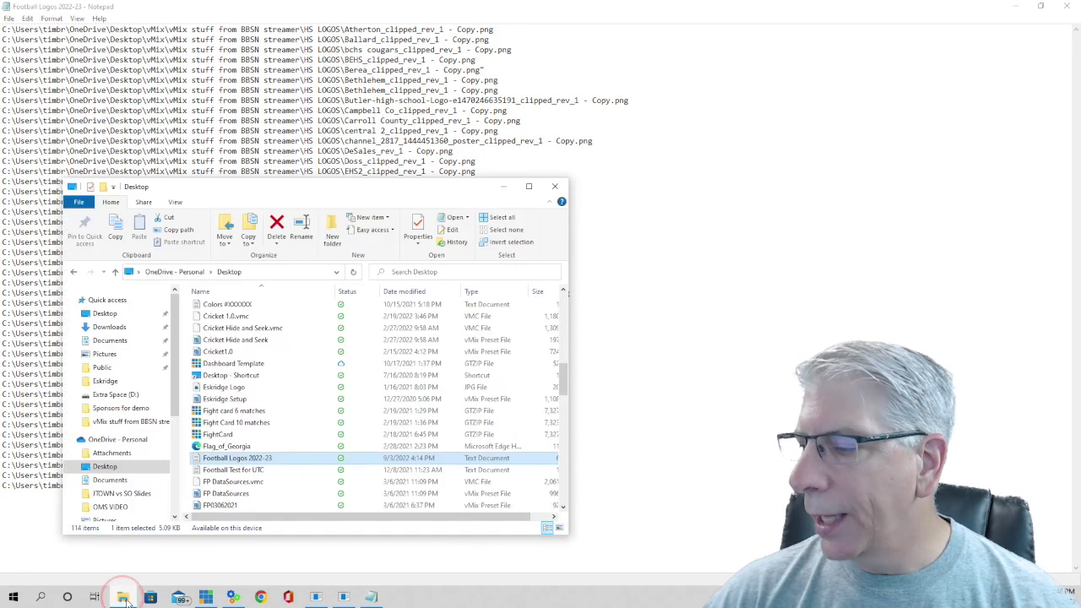
left_click(108, 355)
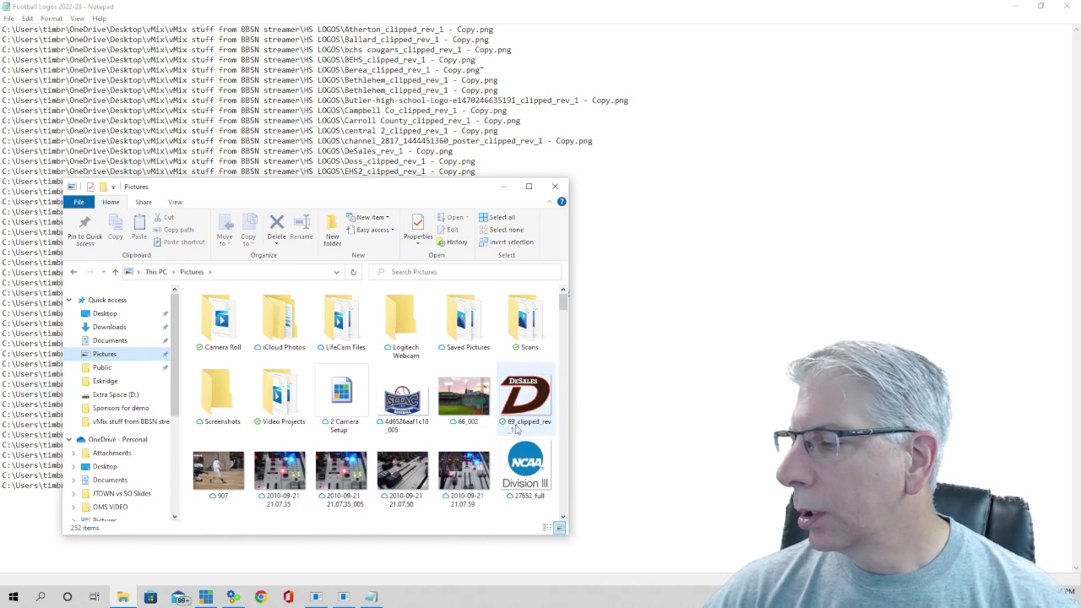
scroll(495, 428, "down", 5)
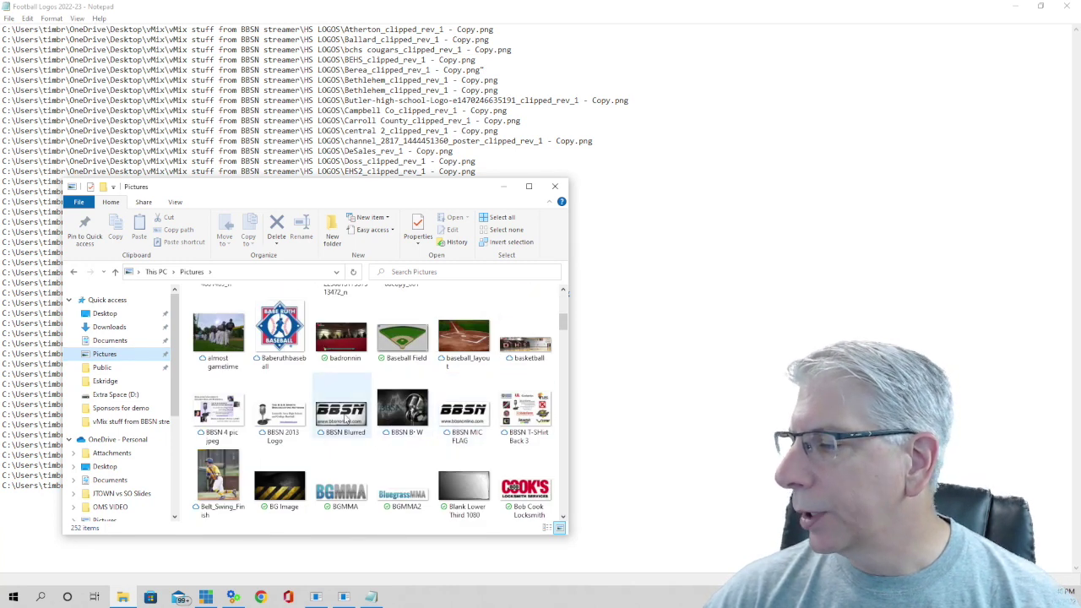
left_click(341, 410)
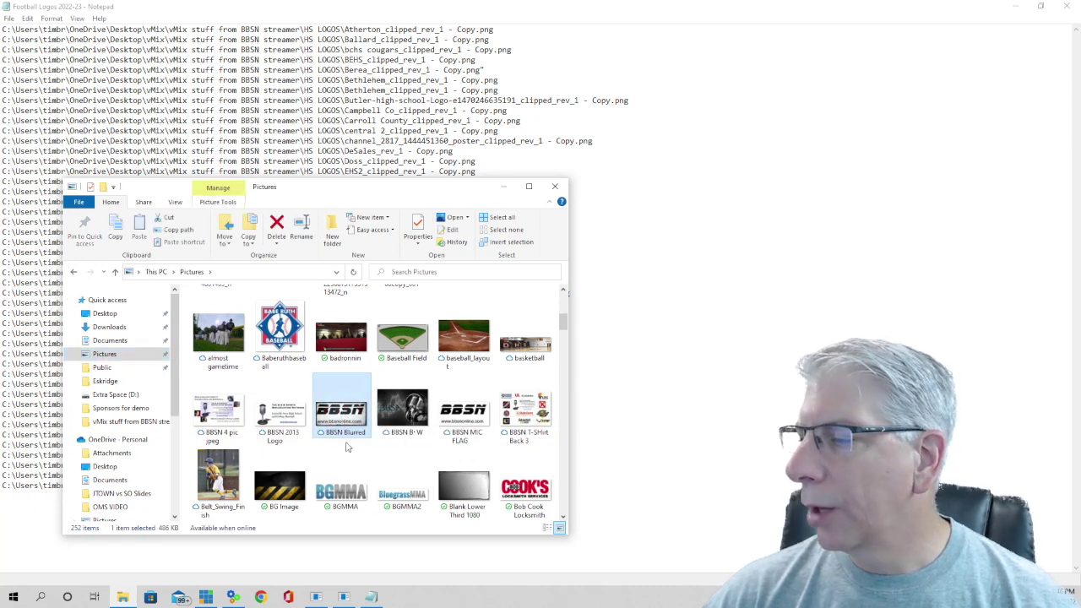
left_click(179, 231)
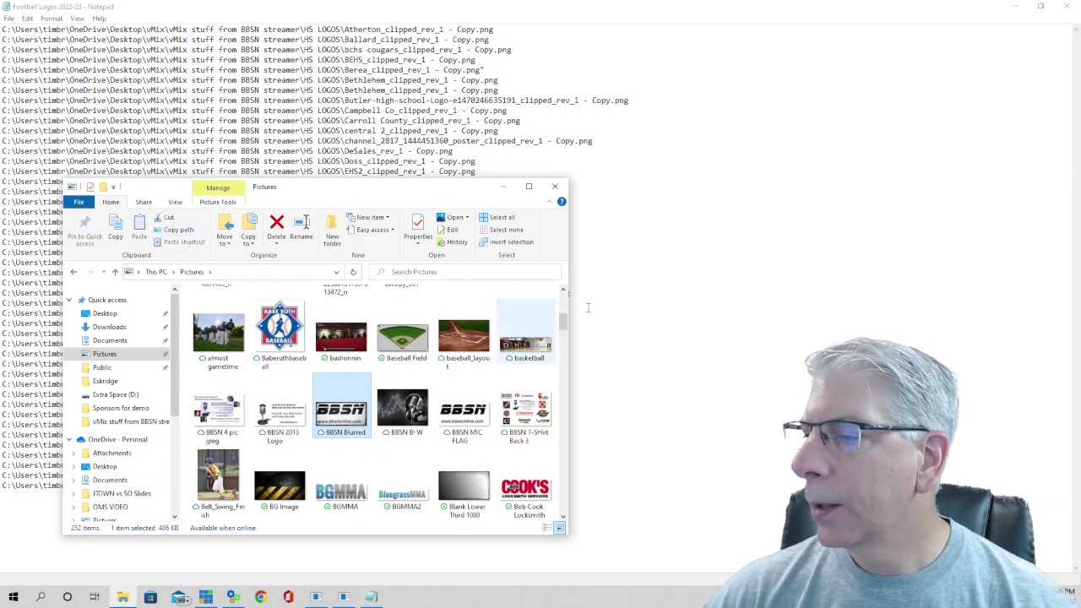
left_click(505, 187)
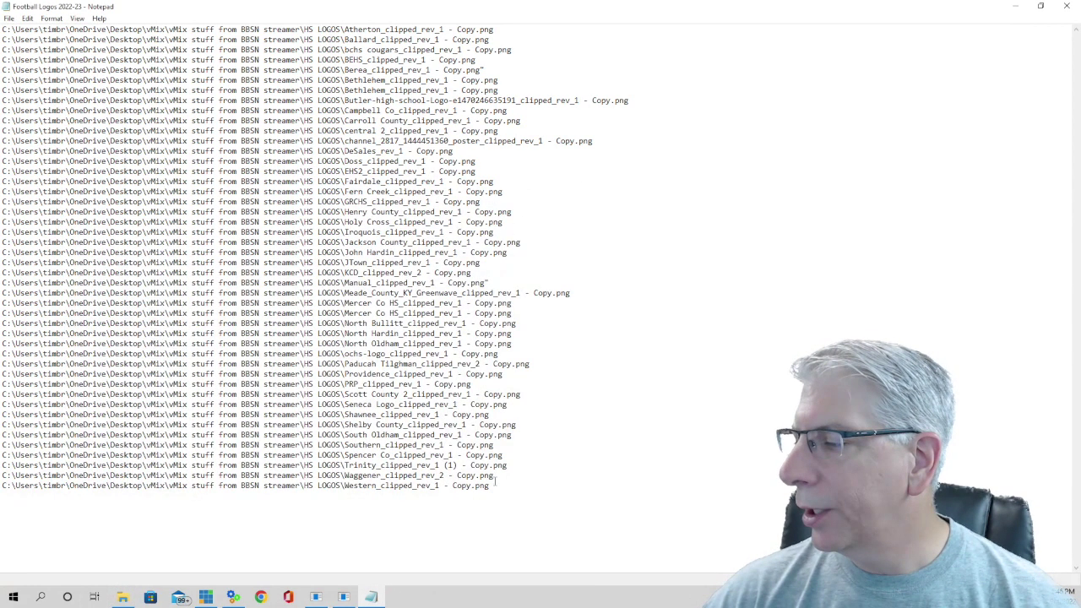
- Paste the BBSN Blurred.png path on a new last line of the logo list and remove its enclosing quotation marks
left_click(13, 514)
key("Return")
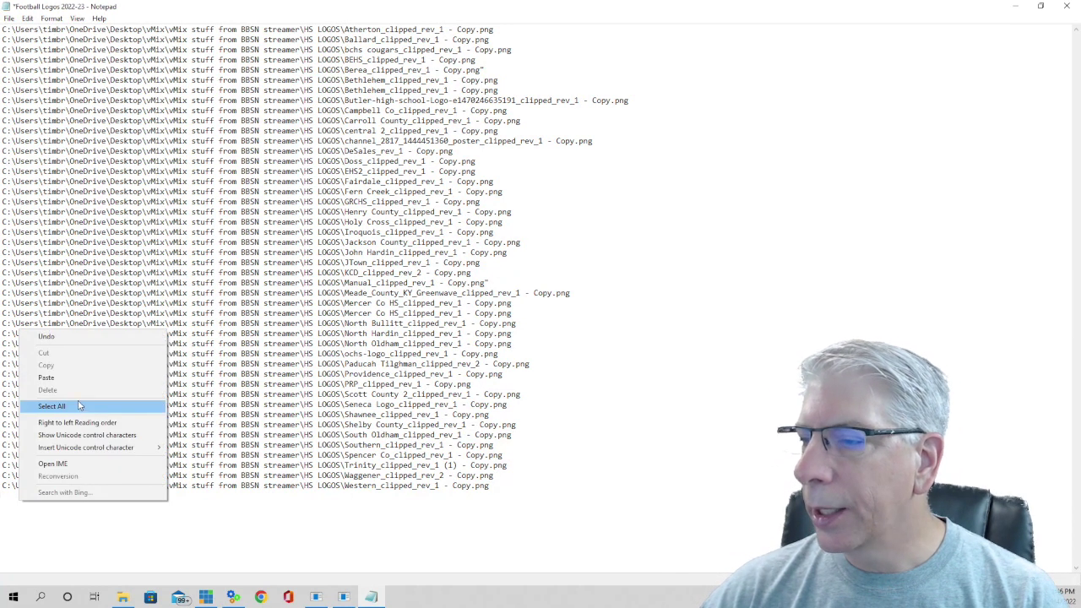
left_click(45, 377)
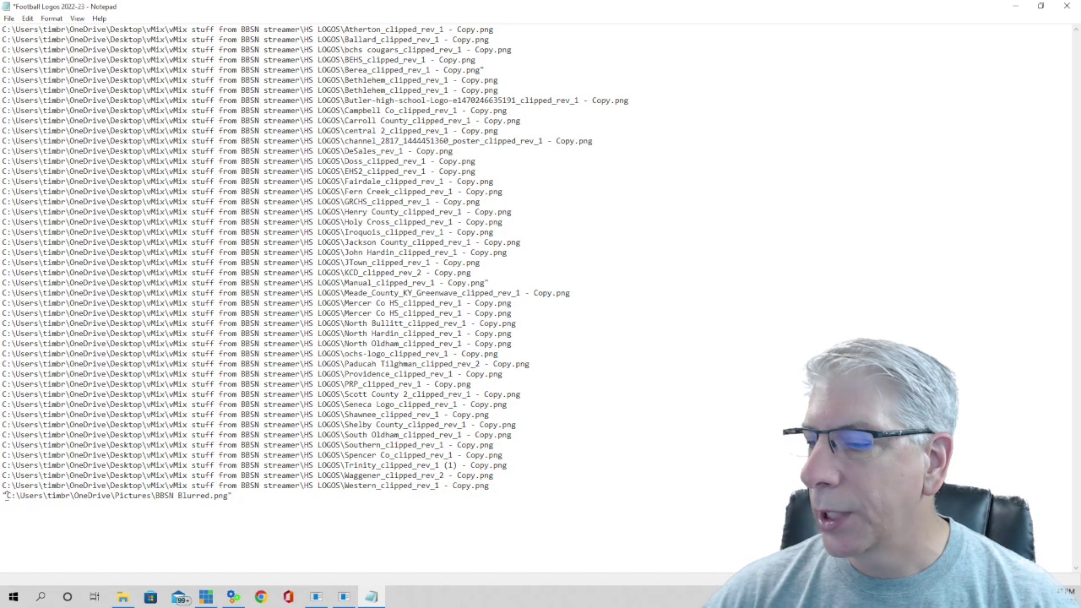
left_click(7, 496)
key("BackSpace")
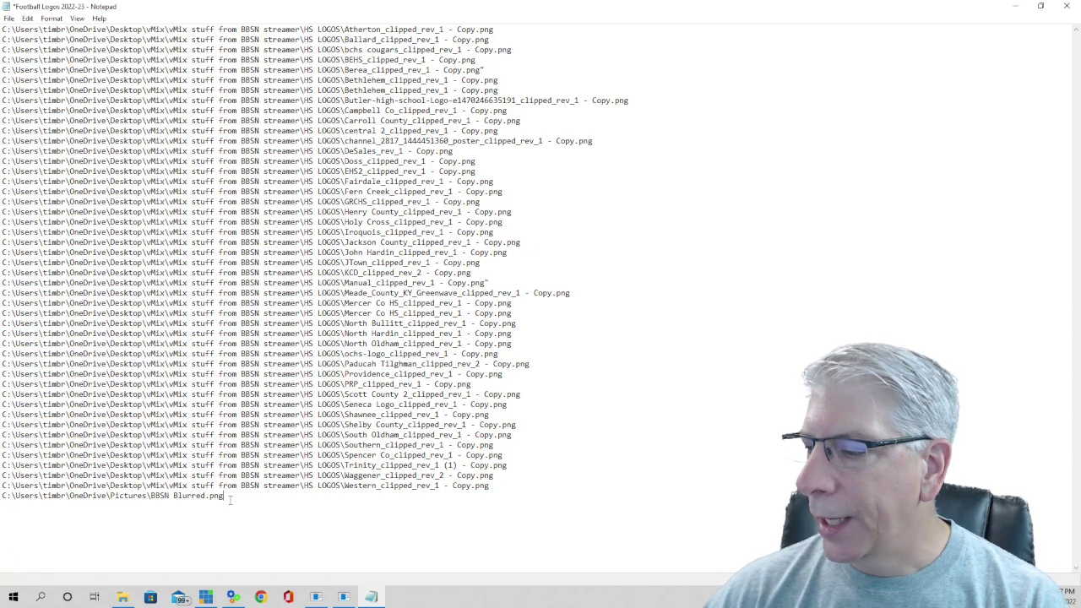
- Paste the BBSN Blurred.png path as the last item of the Team1Logo widget's list, remove its leading character, and save the properties
key("alt+Tab")
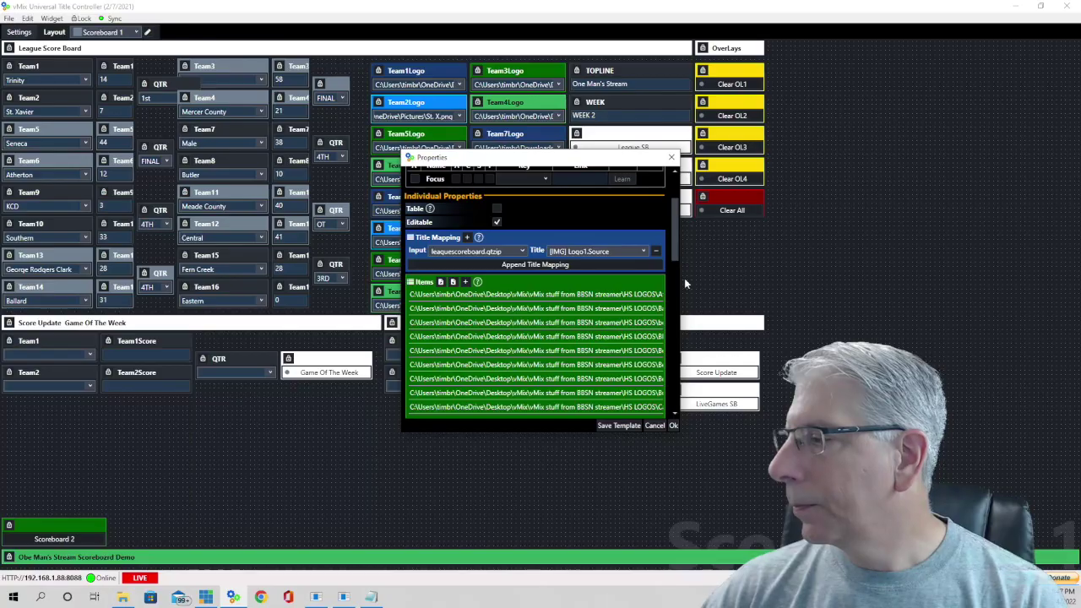
left_click_drag(675, 223, 691, 202)
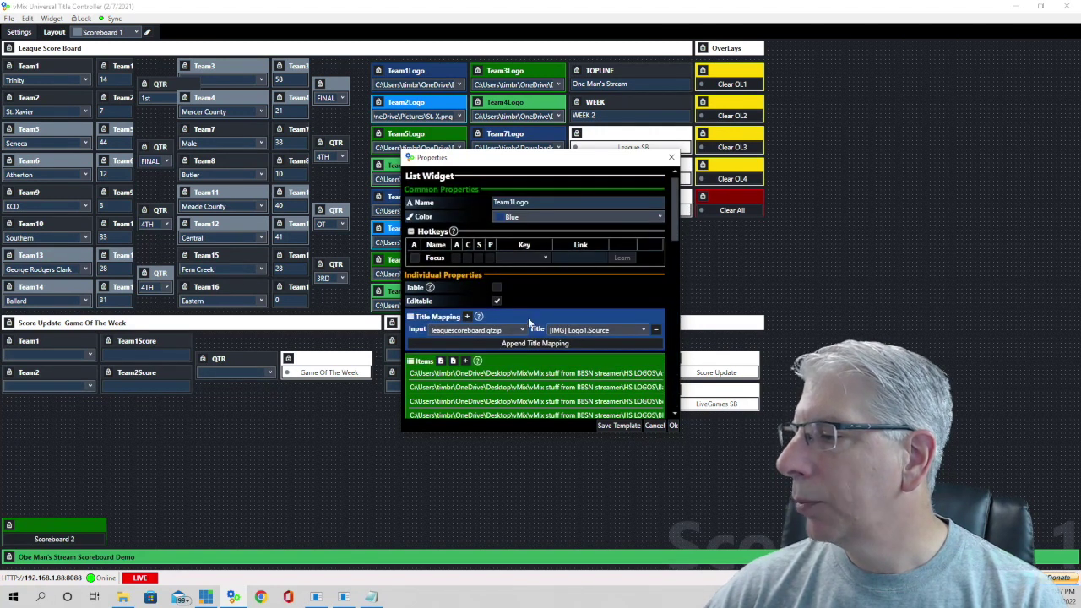
left_click_drag(673, 192, 667, 413)
left_click(419, 359)
right_click(417, 359)
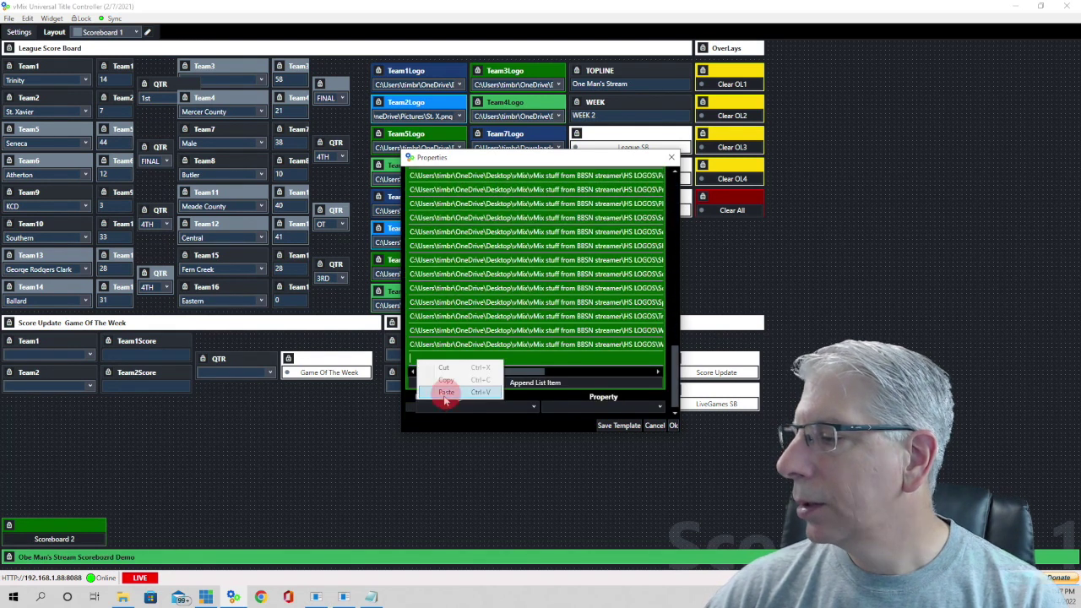
left_click(445, 394)
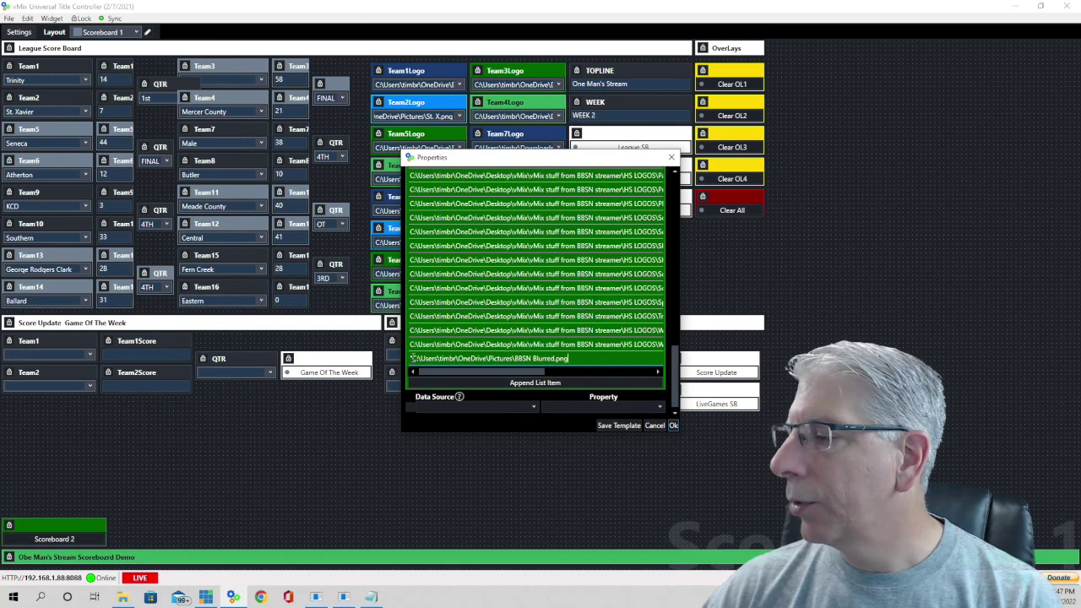
left_click(412, 358)
key("BackSpace")
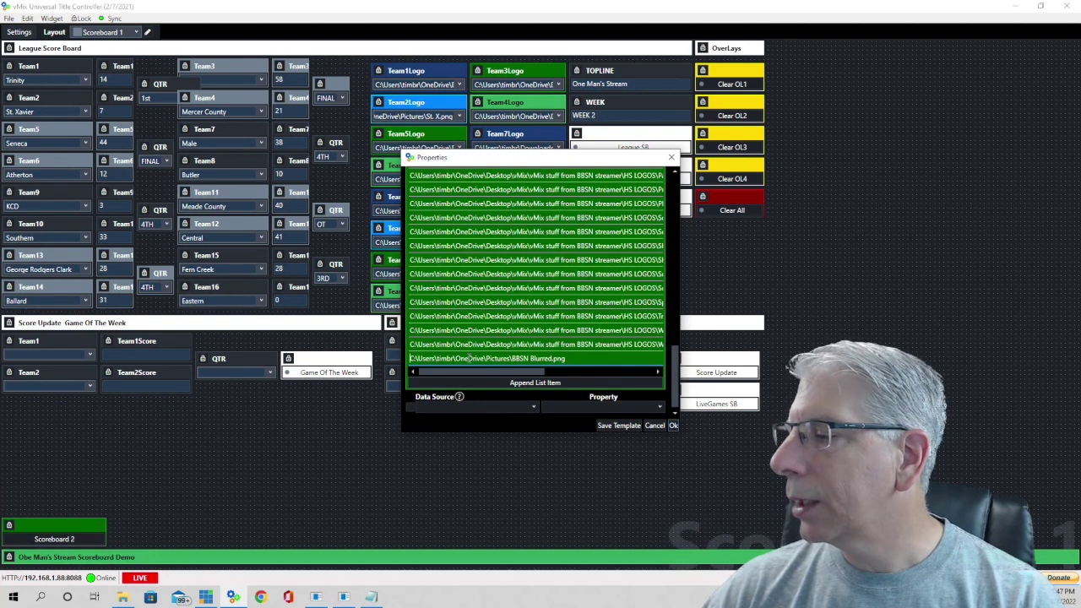
left_click(674, 426)
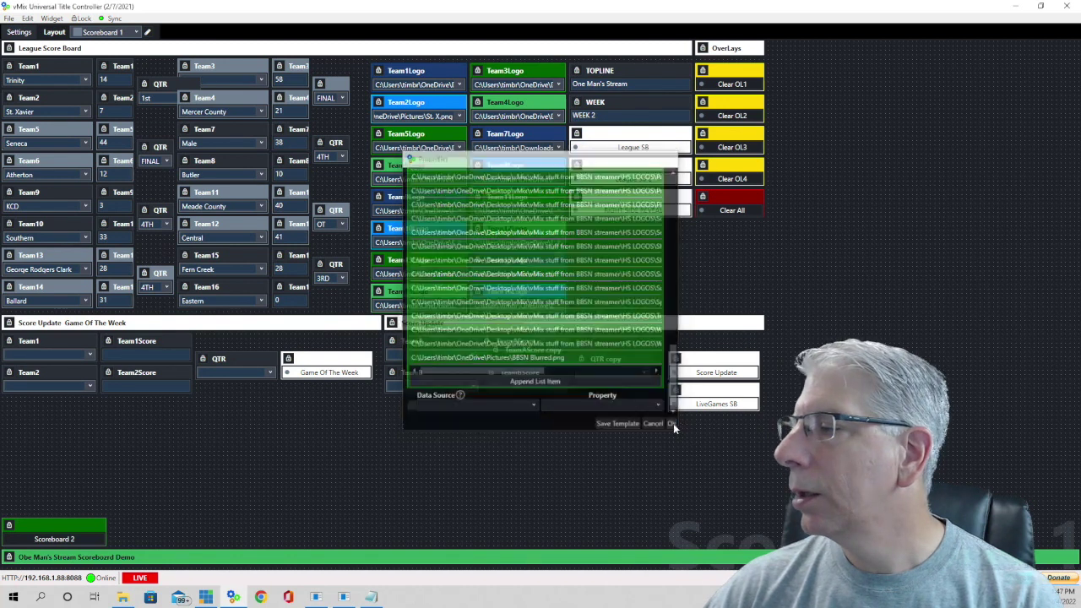
- Switch the Team1Logo widget to BBSN Blurred.png and back to the Trinity_clipped_rev_1 (1) logo
left_click(458, 84)
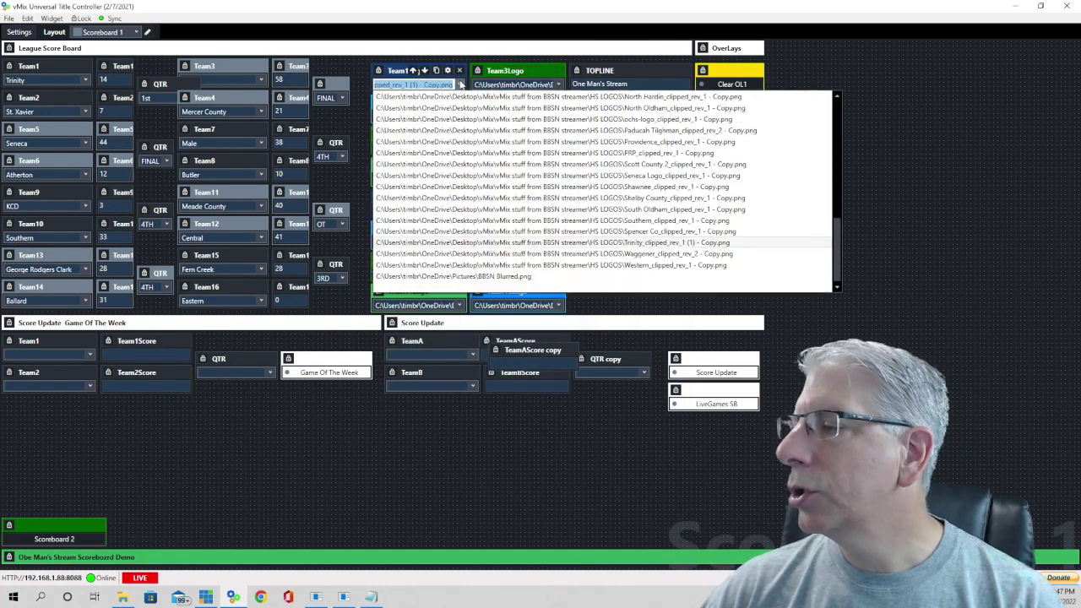
left_click(502, 277)
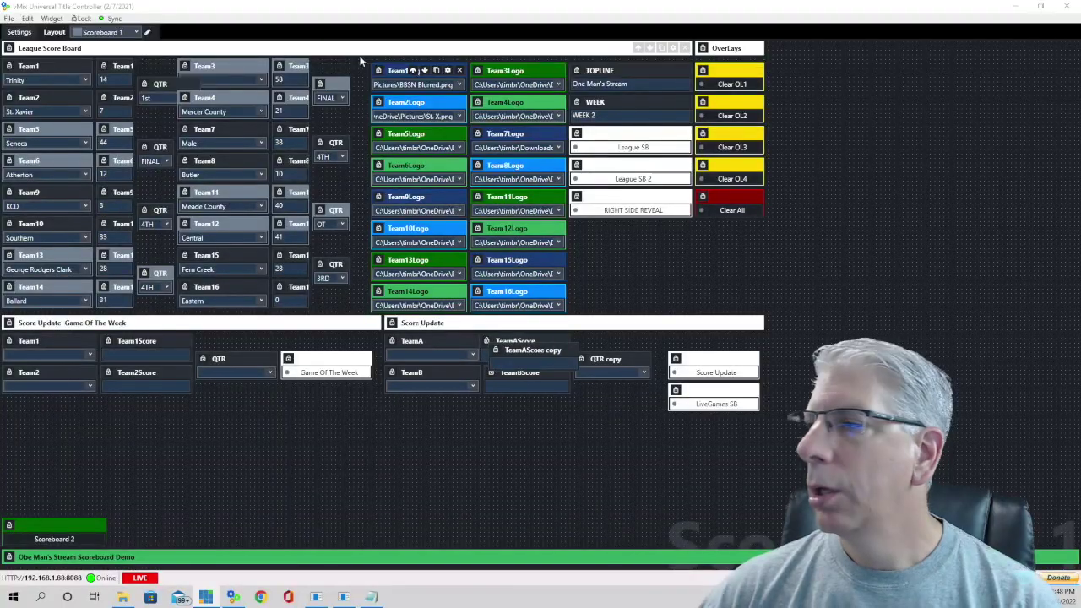
left_click(461, 85)
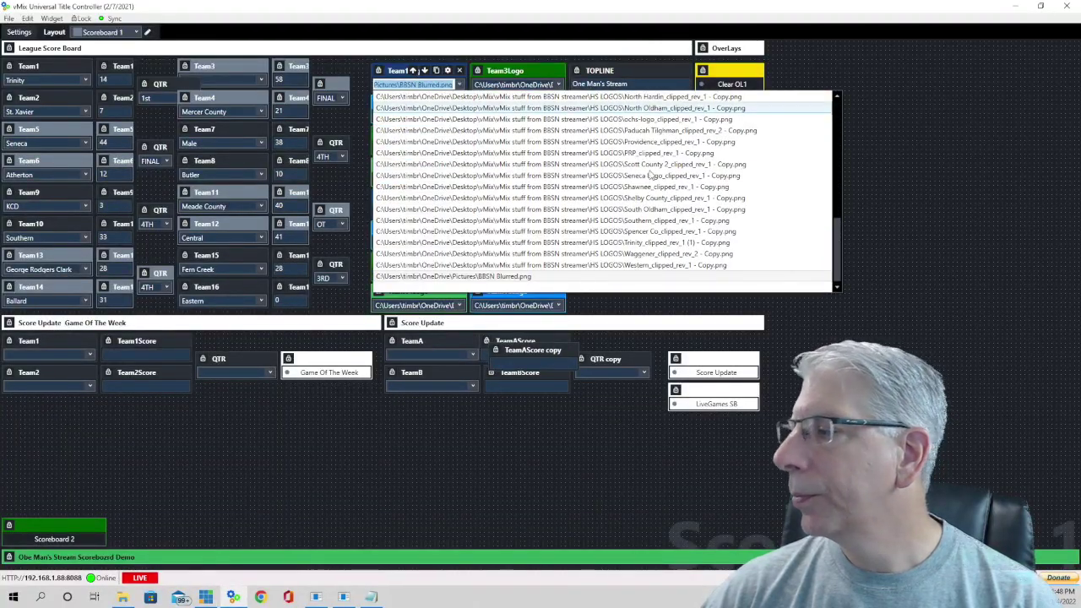
left_click(656, 244)
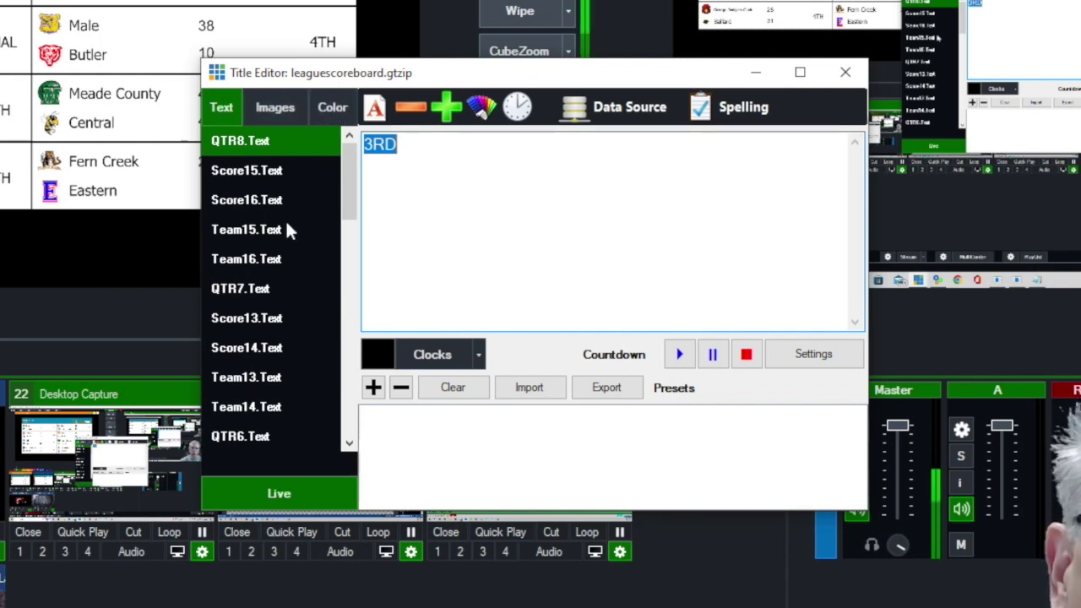
- Examine the text and image field names of leaguescoreboard.gtzip in vMix's Title Editor and close the editor
scroll(285, 218, "down", 8)
scroll(289, 226, "down", 2)
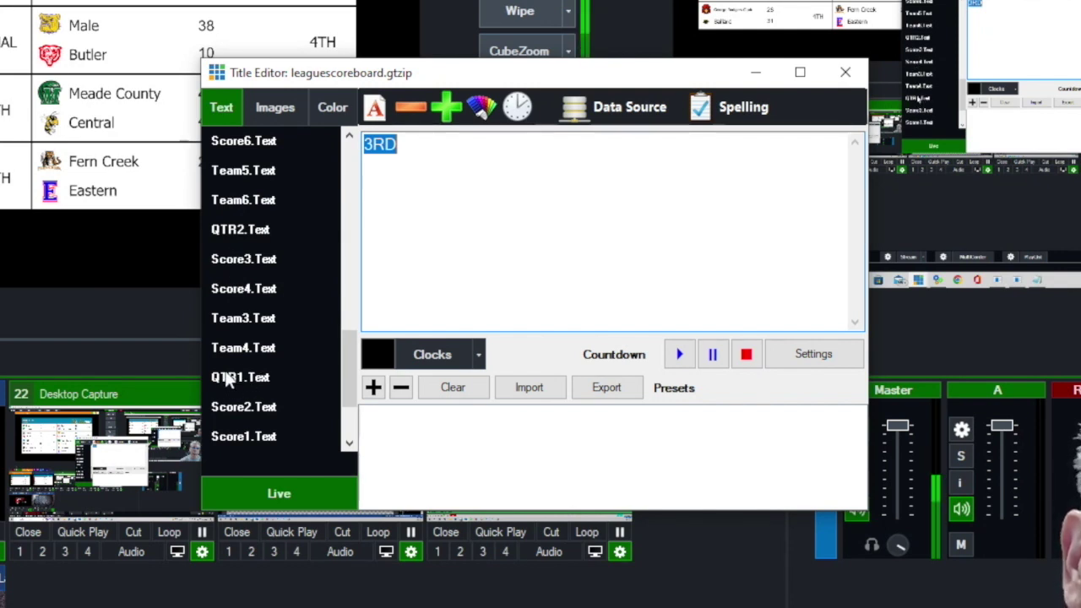
left_click(273, 109)
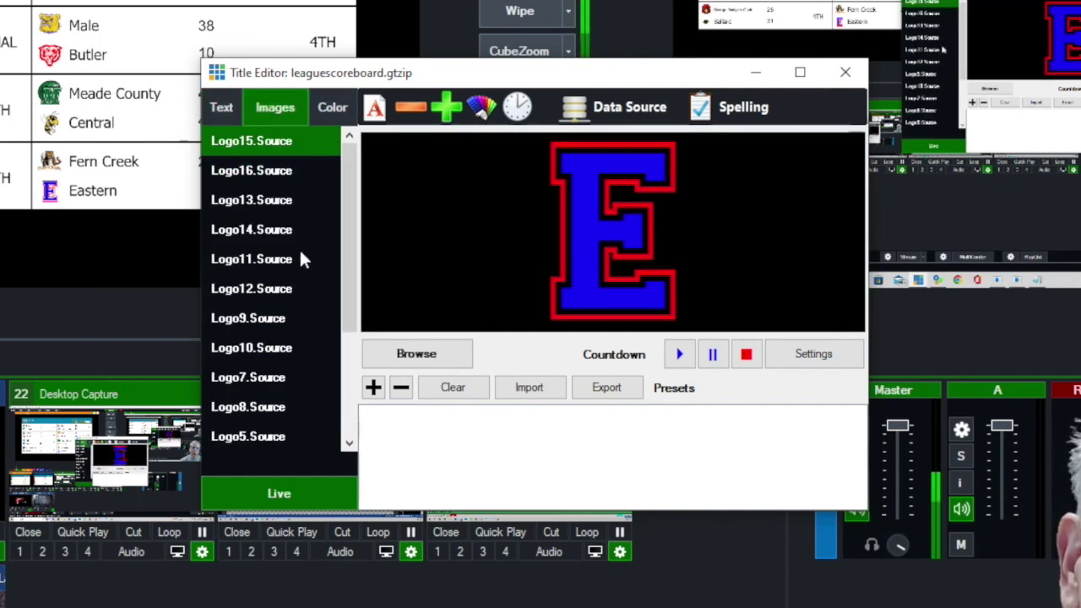
scroll(301, 253, "down", 3)
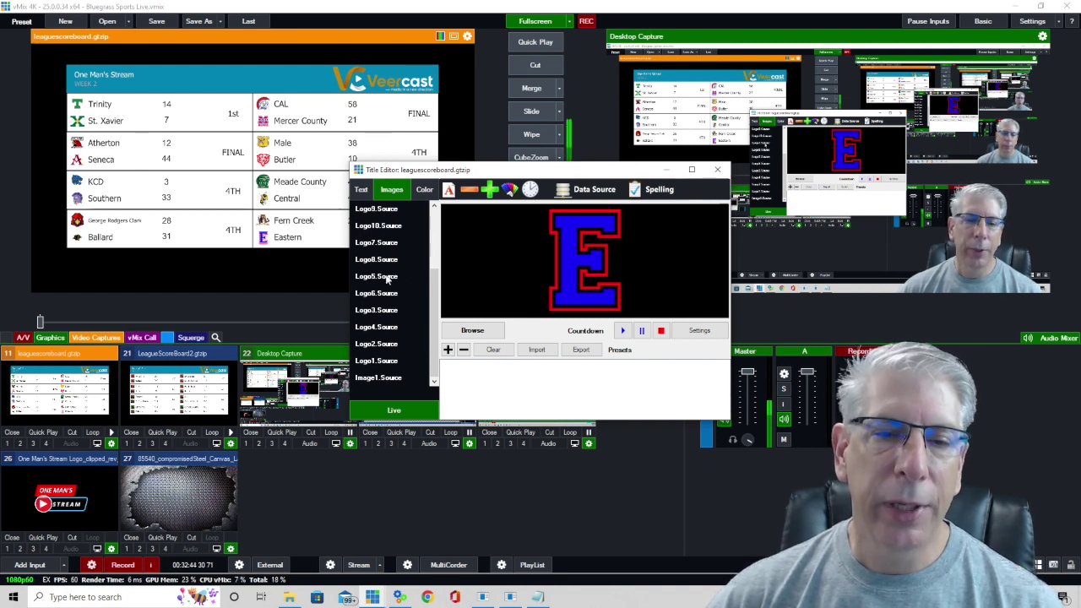
left_click(716, 171)
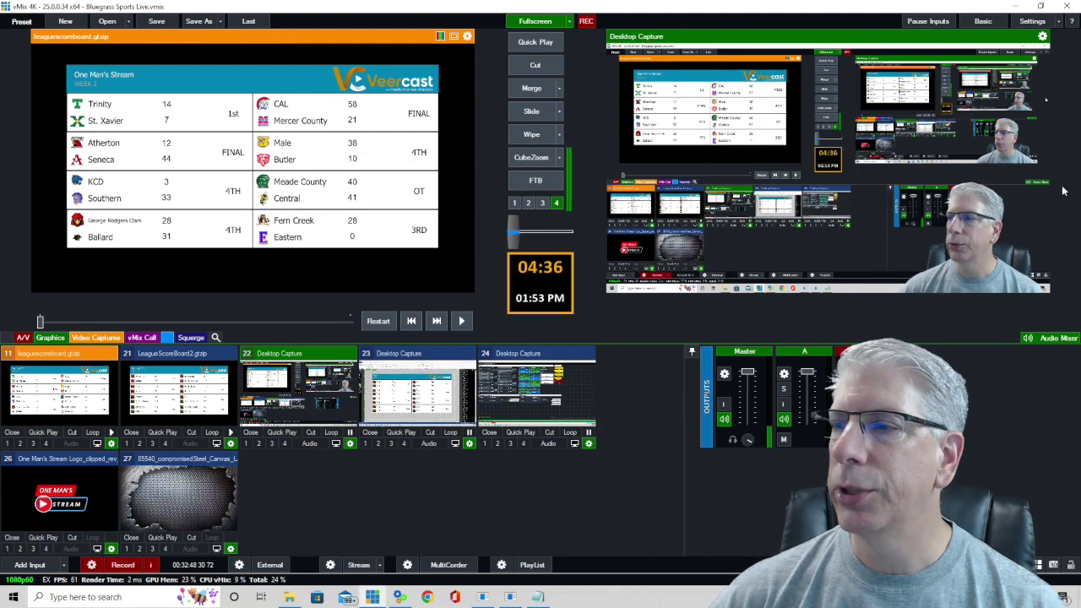
- Examine the title field choices in the Team1Logo widget's title mapping and leave its properties
key("4")
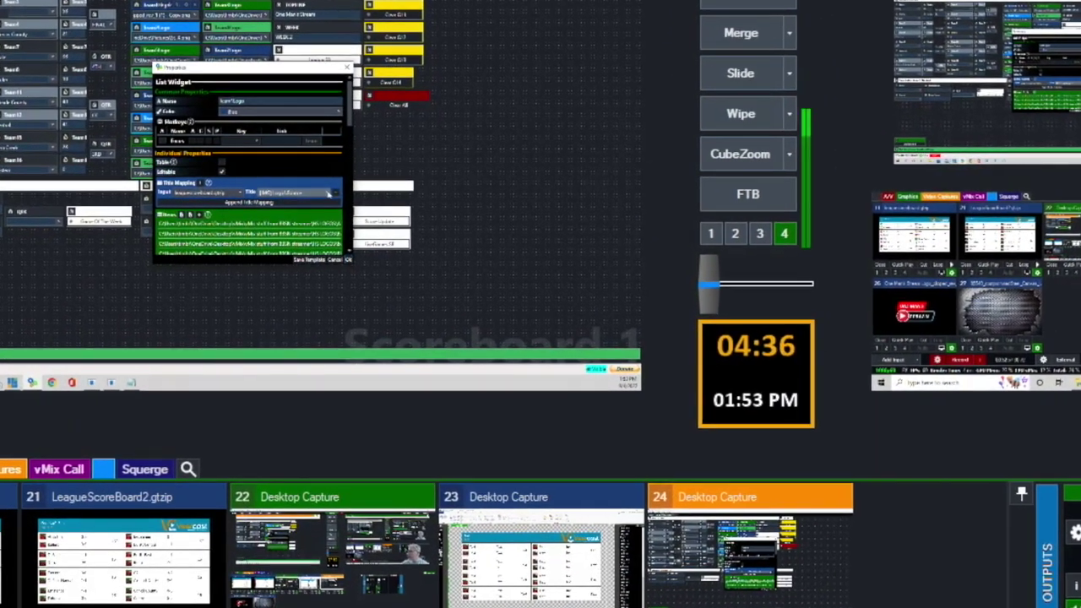
left_click(329, 193)
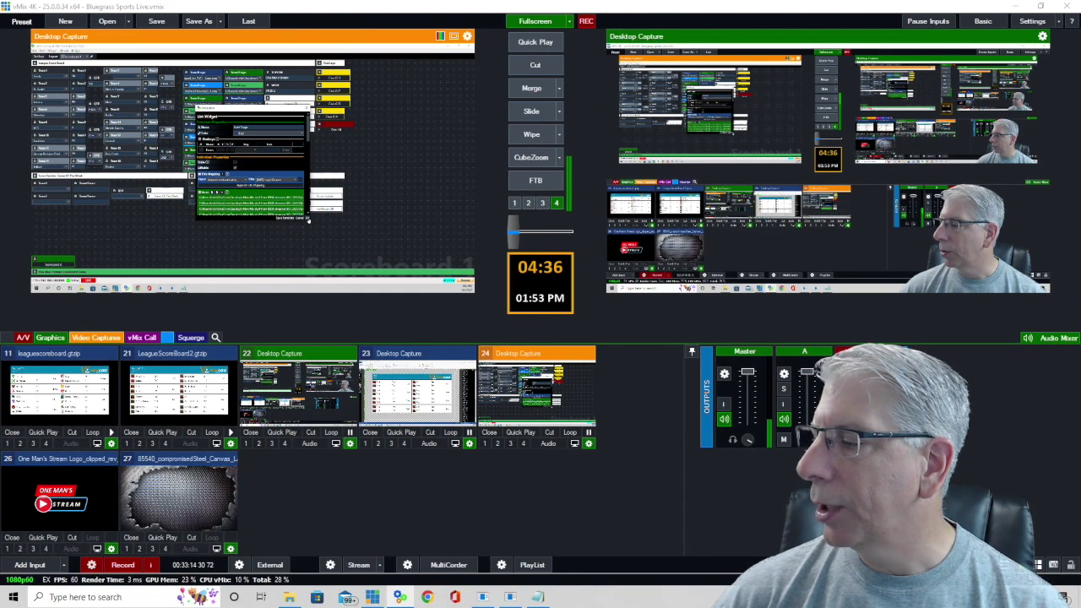
key("Escape")
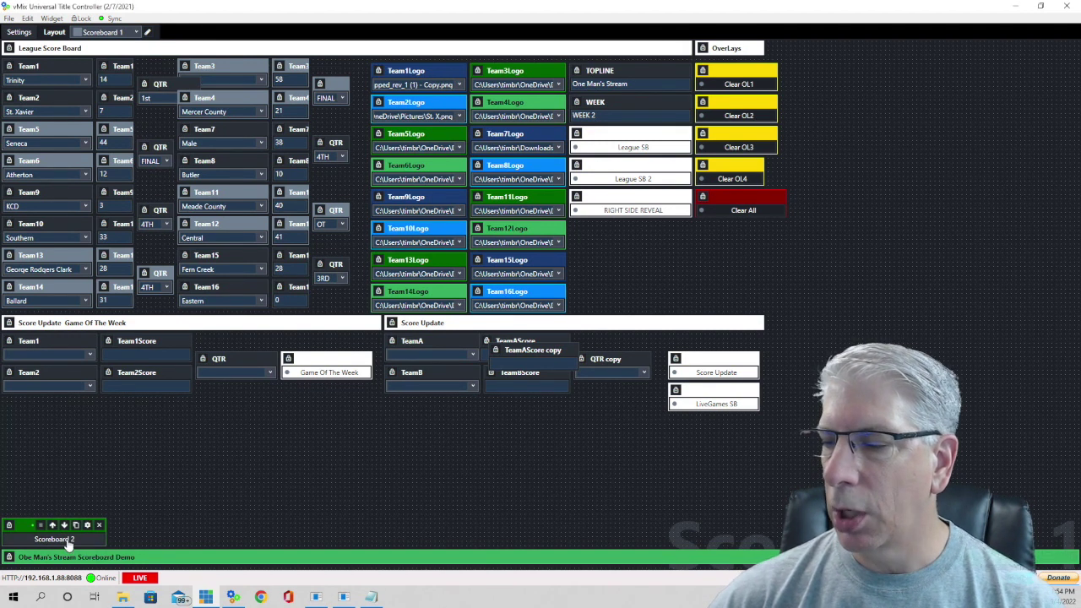
- Test switching to Scoreboard 2 and back with the page buttons, and examine the Scoreboard 2 button's script command
left_click(69, 542)
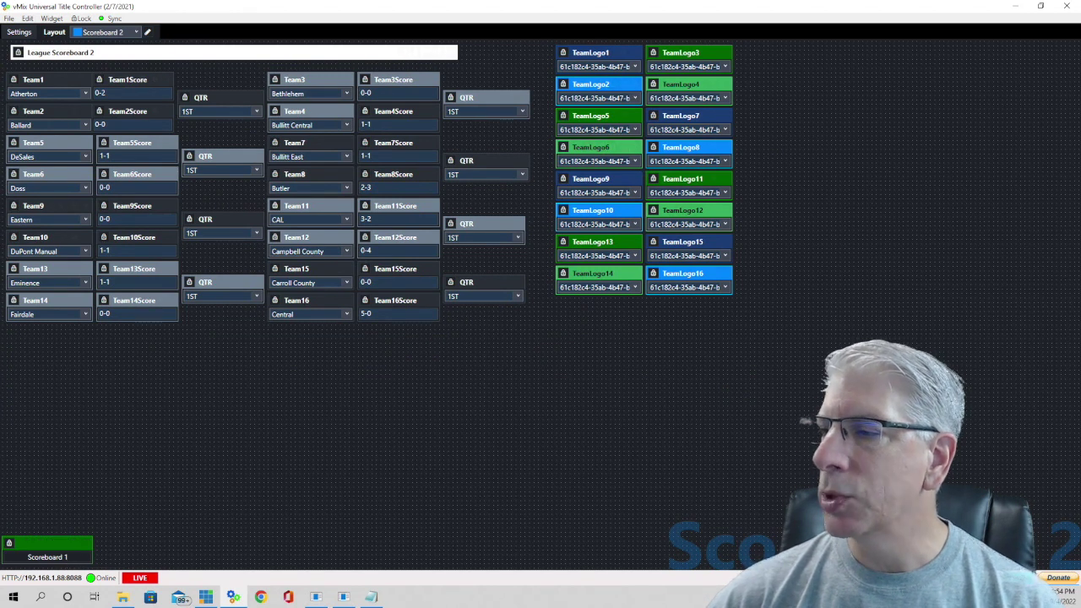
left_click(63, 553)
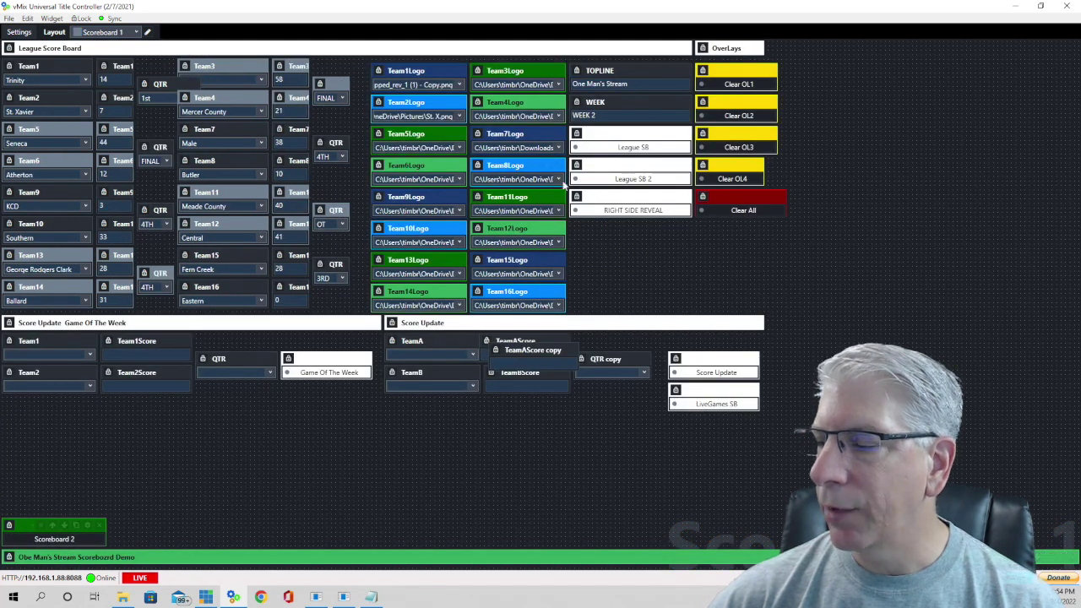
mouse_move(85, 532)
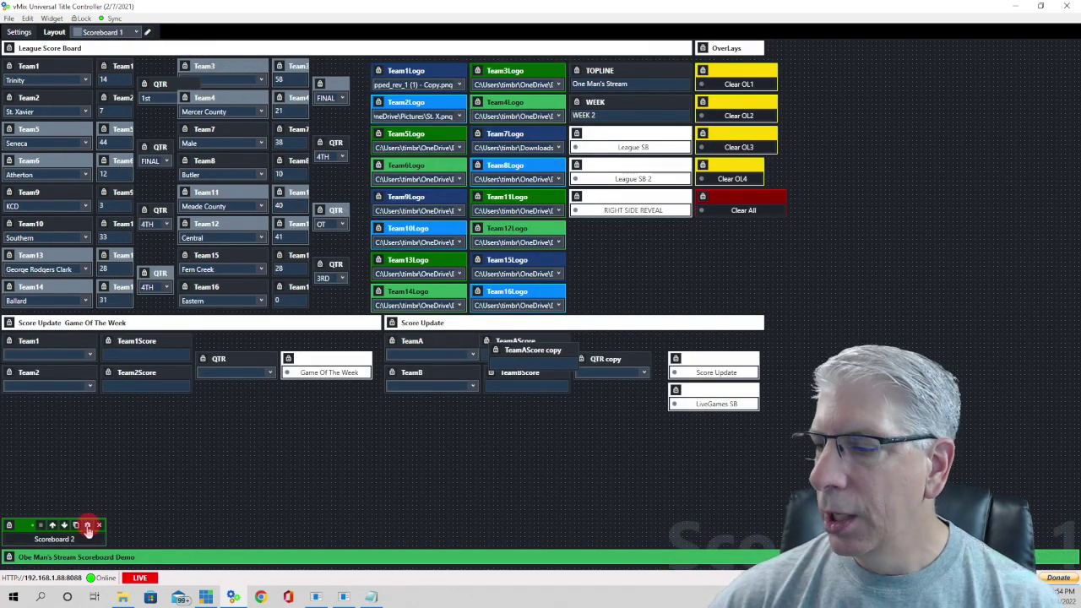
left_click(87, 526)
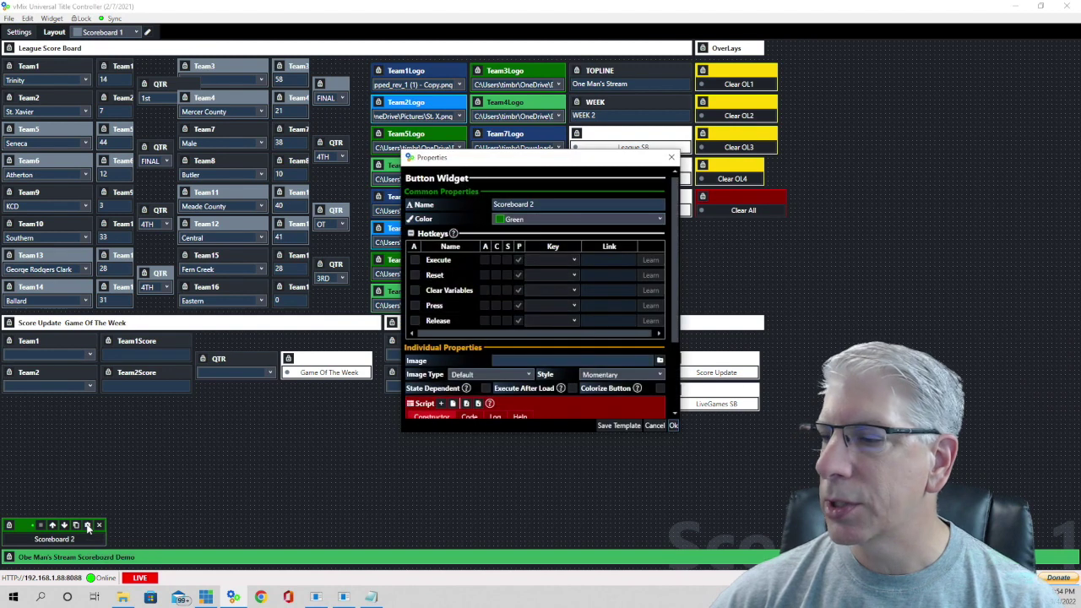
scroll(545, 354, "down", 3)
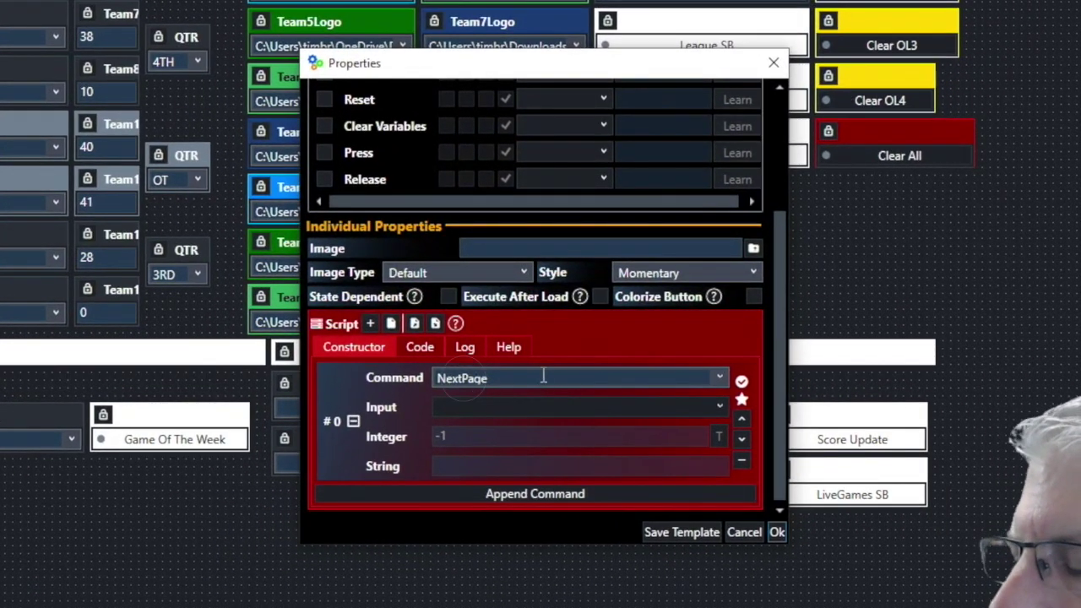
left_click(719, 377)
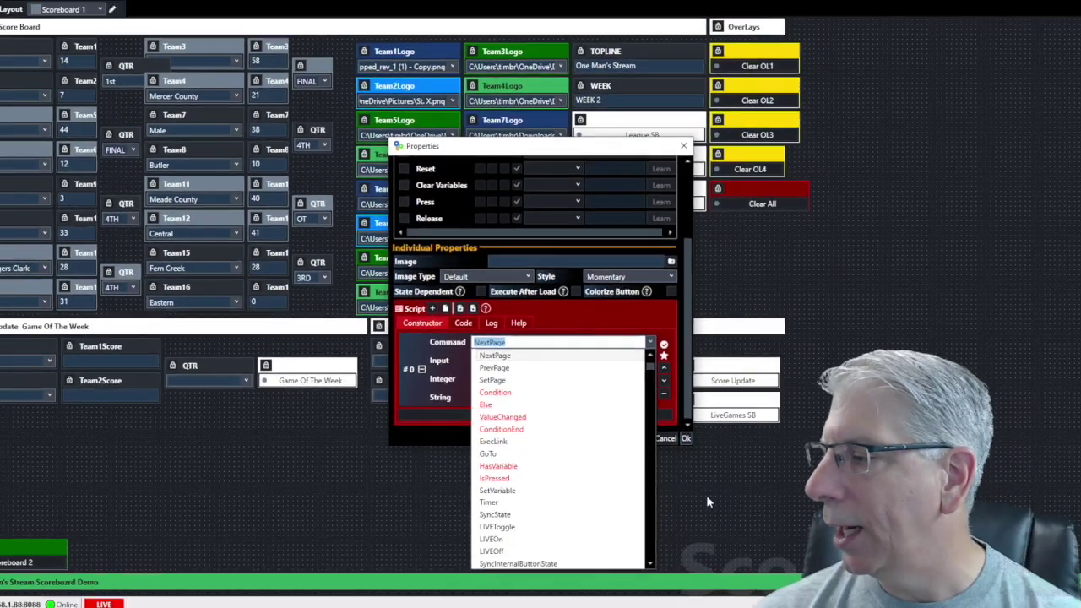
key("Escape")
key("Escape")
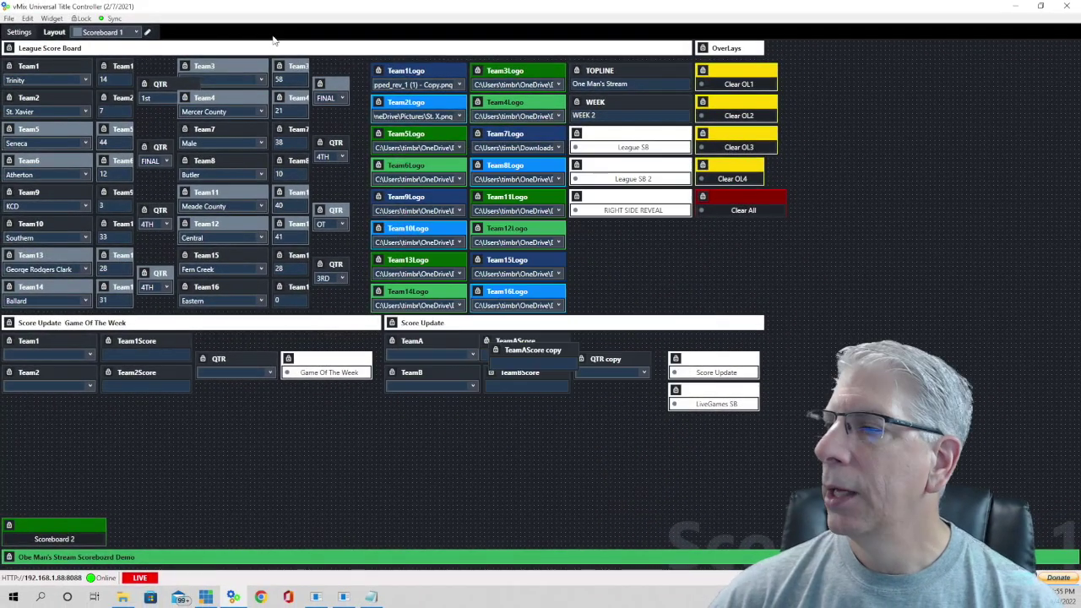
- Add a button widget to the empty area below the score update sections and name it DeemoPage
left_click(53, 18)
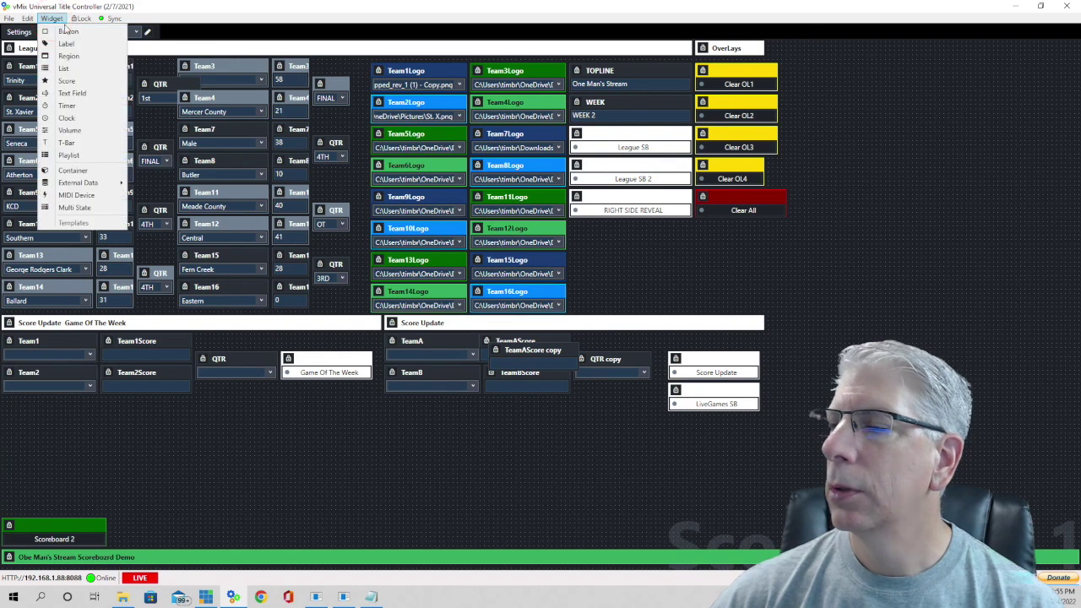
left_click(68, 31)
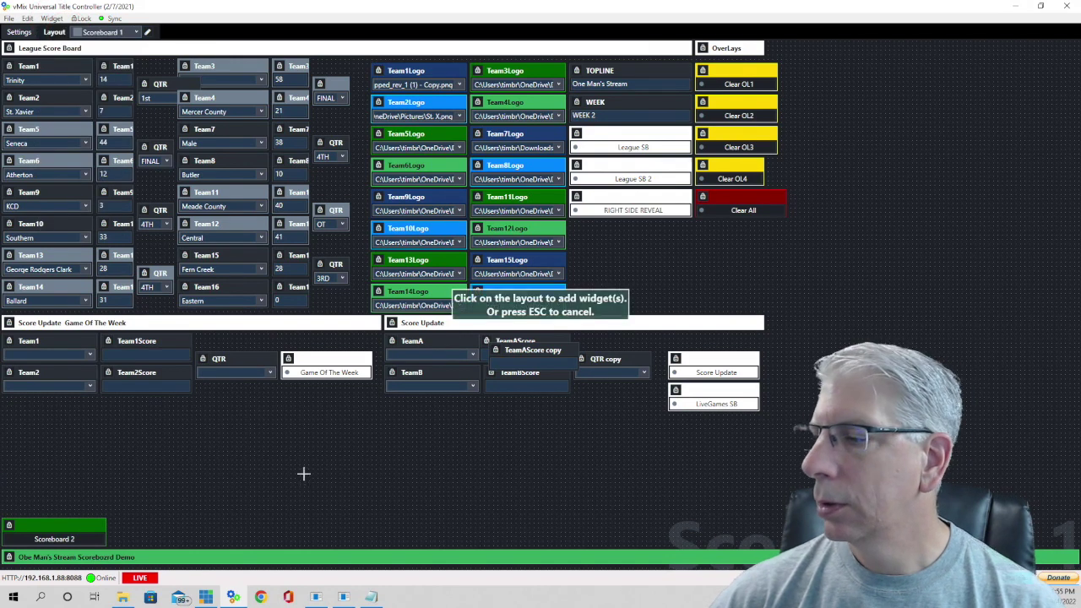
left_click(347, 456)
left_click(498, 205)
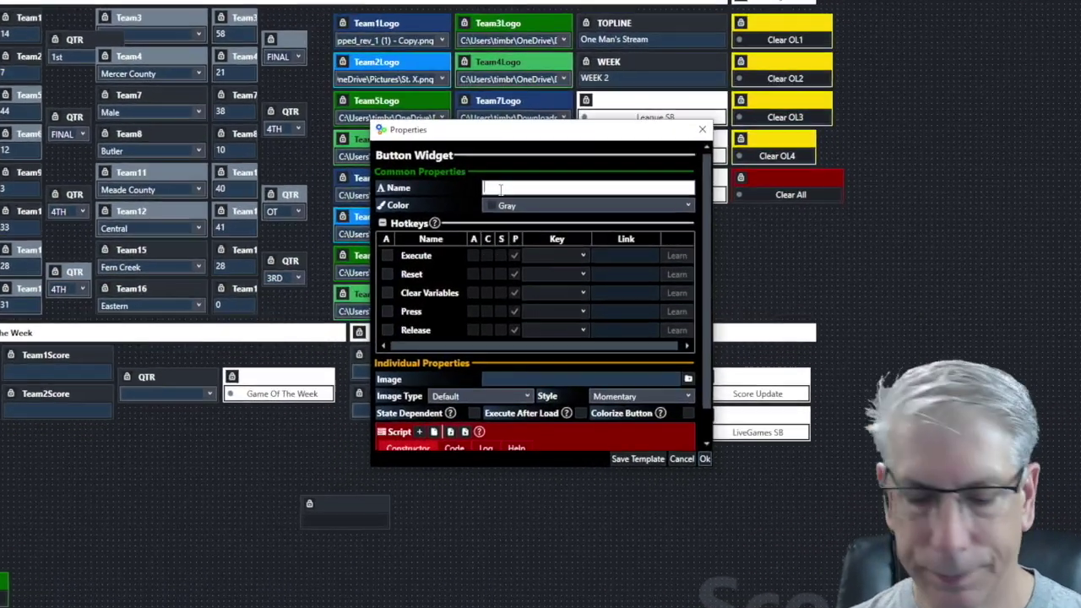
type("Deemo")
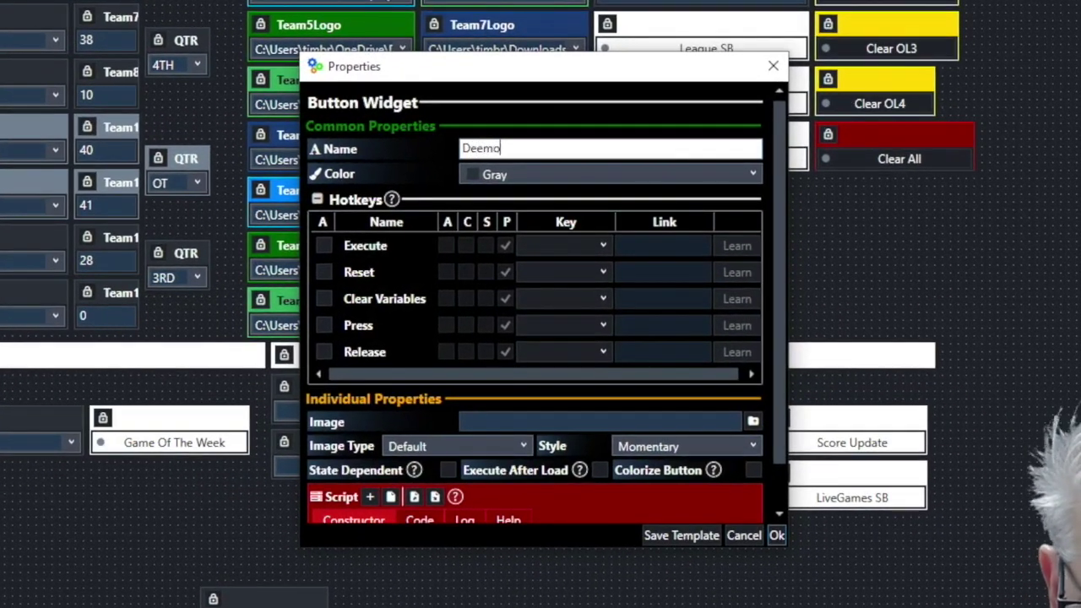
type("Page")
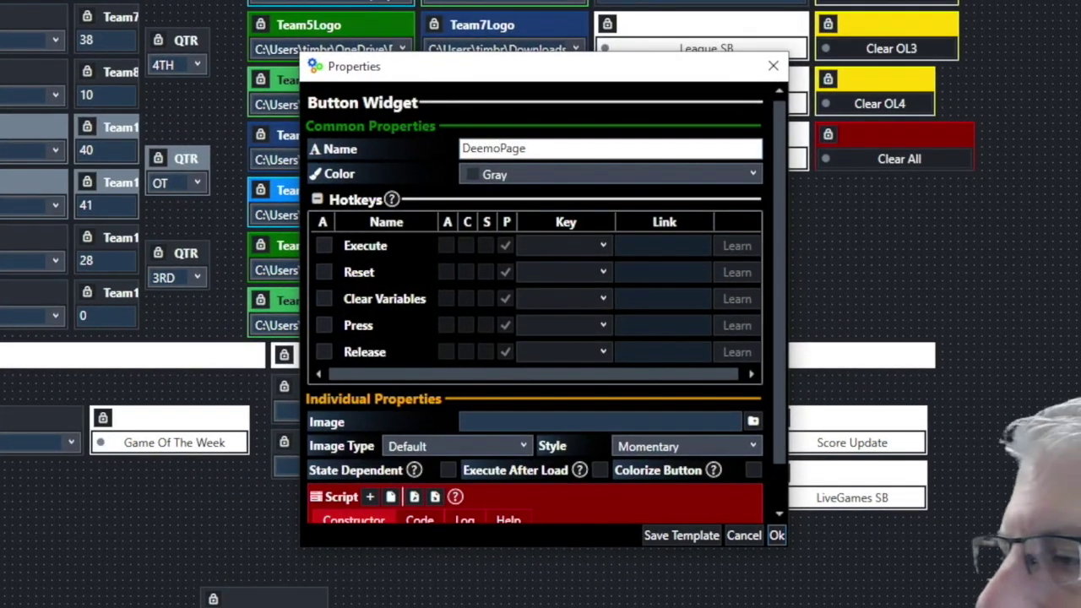
- Give the DeemoPage button a SetPage script command with integer 1, save it, and test the button
scroll(654, 329, "down", 1)
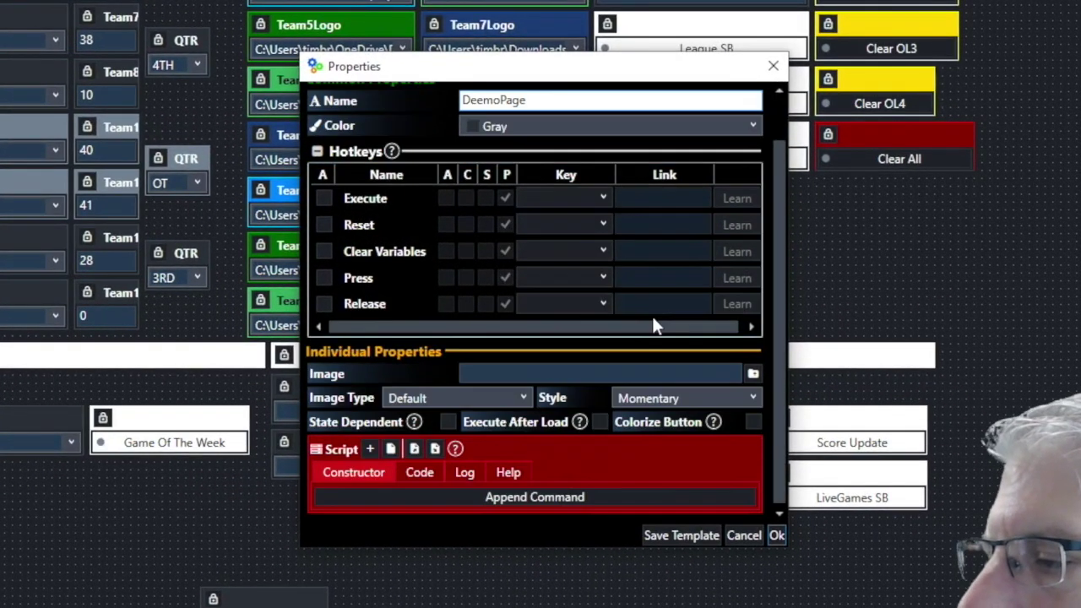
left_click(371, 451)
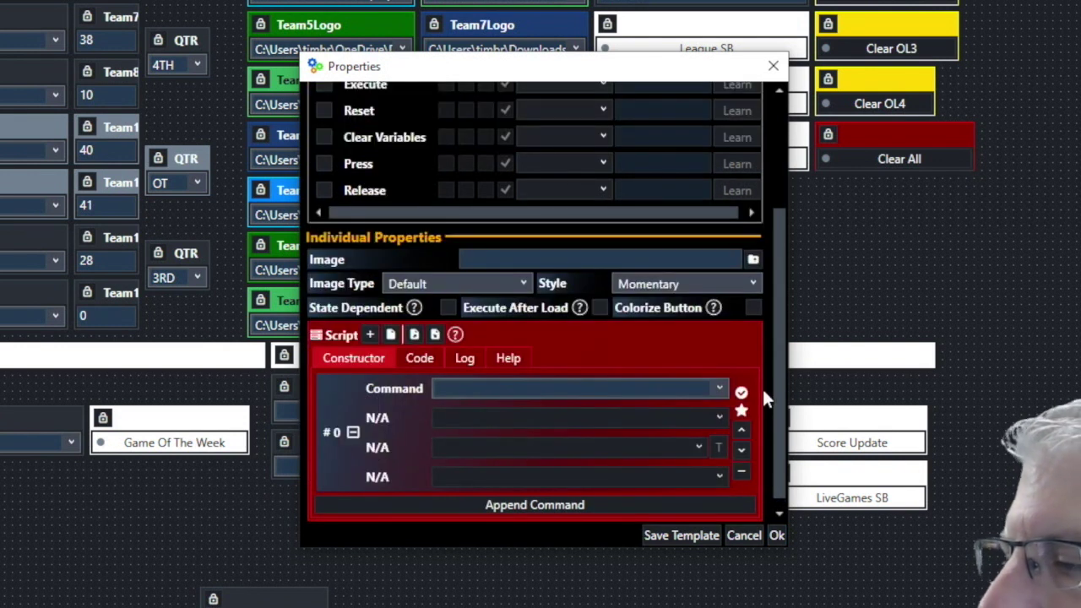
left_click(721, 390)
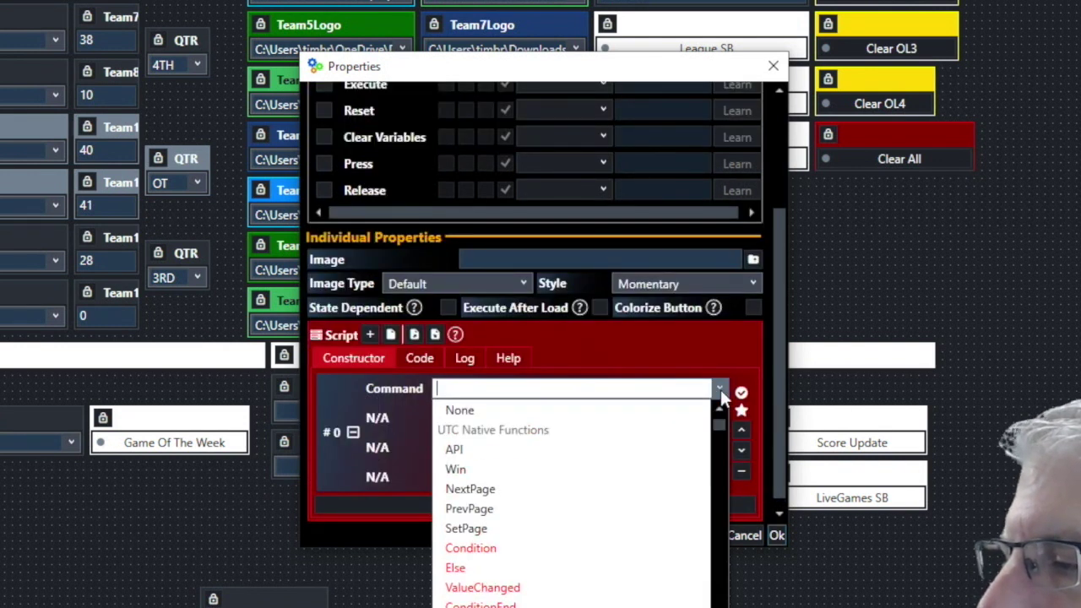
left_click(472, 526)
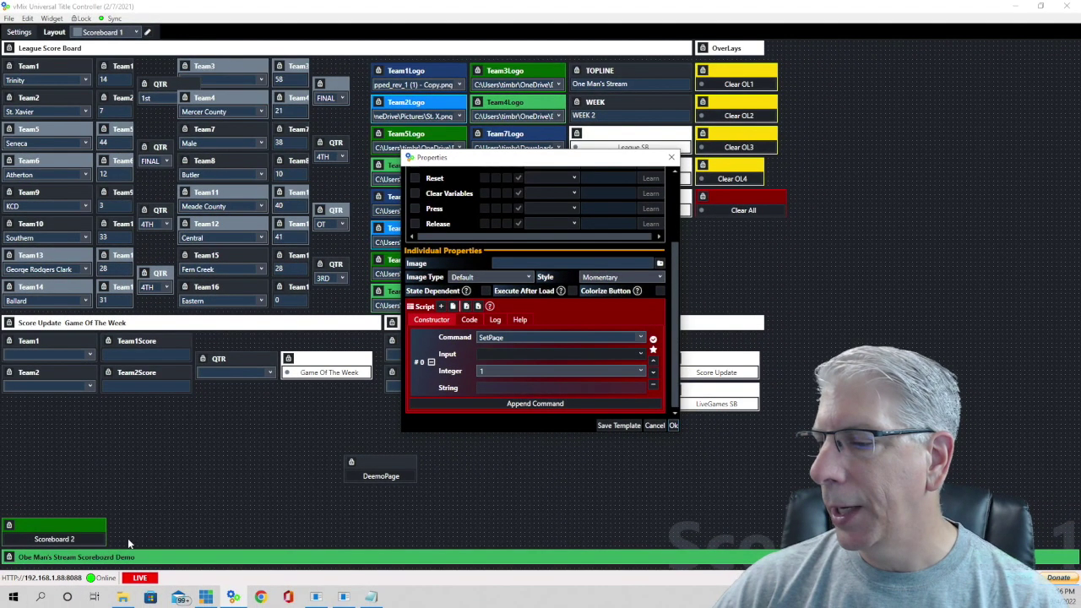
left_click(674, 427)
left_click(381, 478)
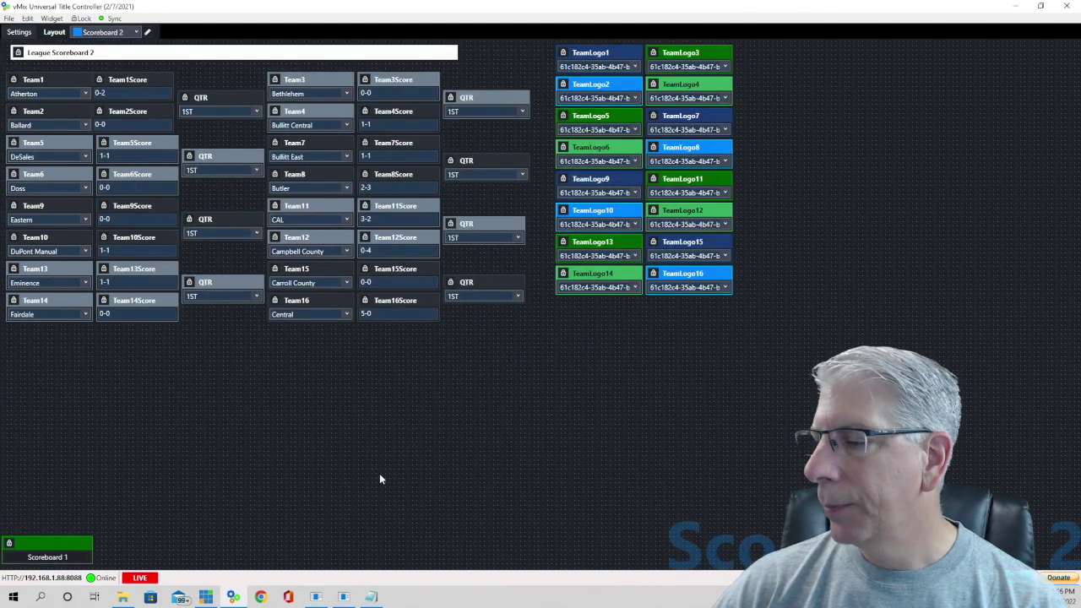
mouse_move(51, 559)
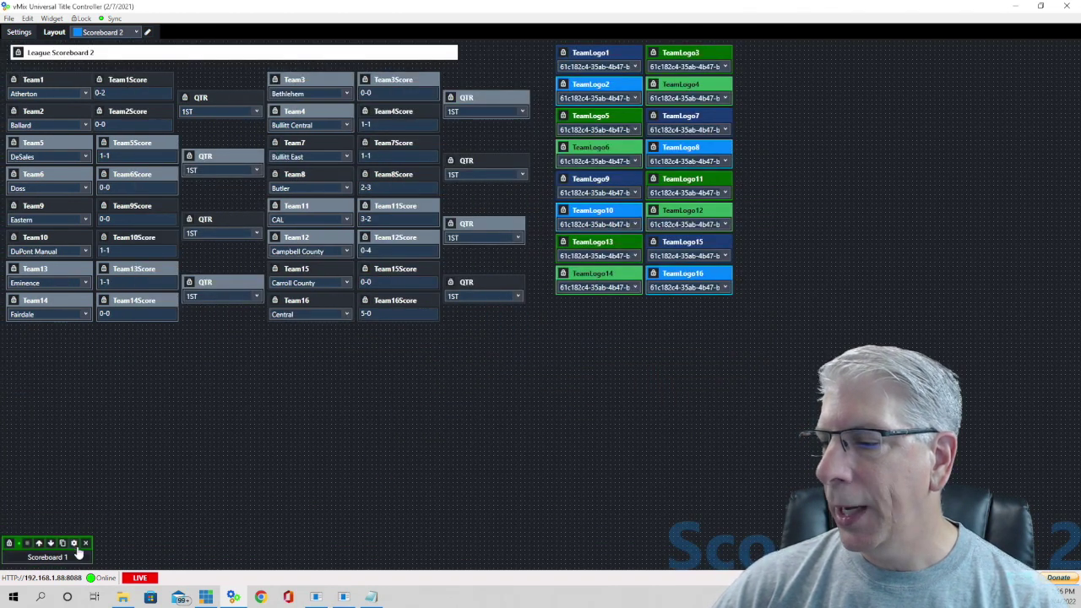
- Examine the script command in the Scoreboard 1 button's properties and close them
left_click(74, 545)
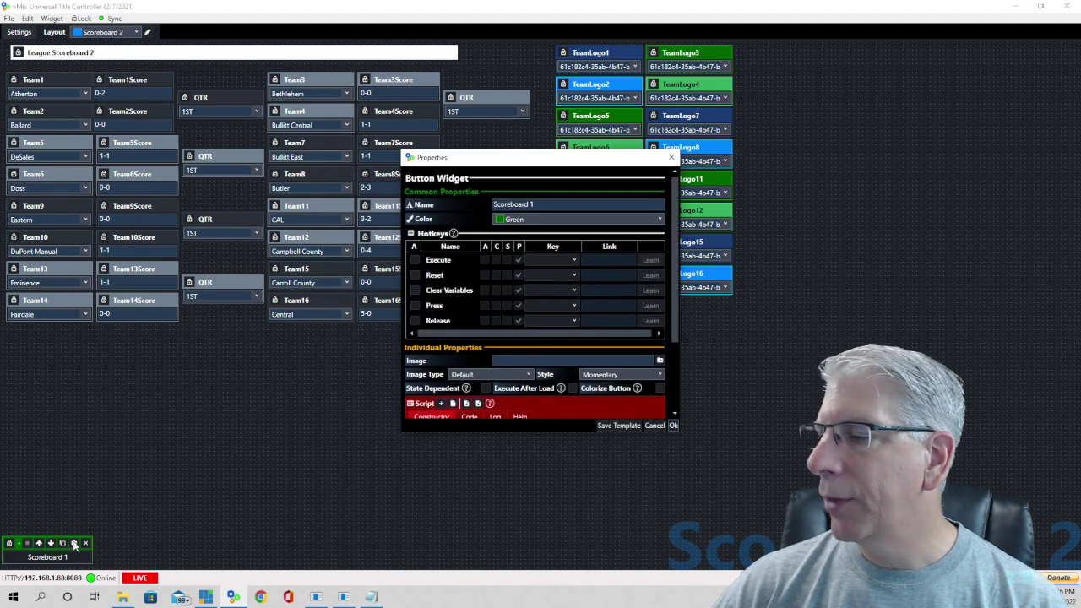
scroll(598, 239, "down", 3)
scroll(599, 240, "down", 2)
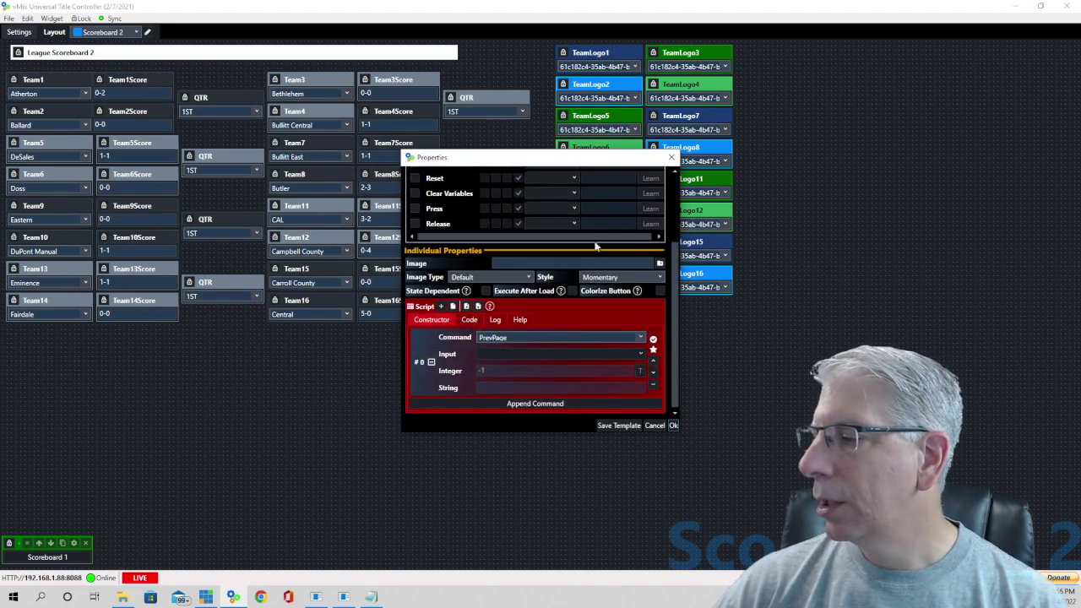
left_click(496, 338)
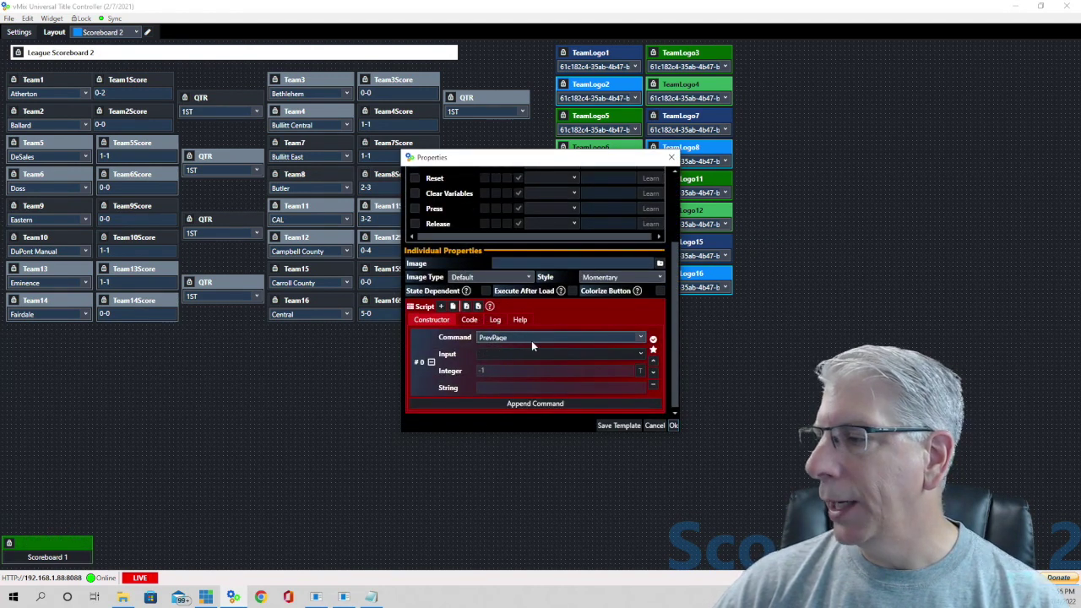
left_click(675, 425)
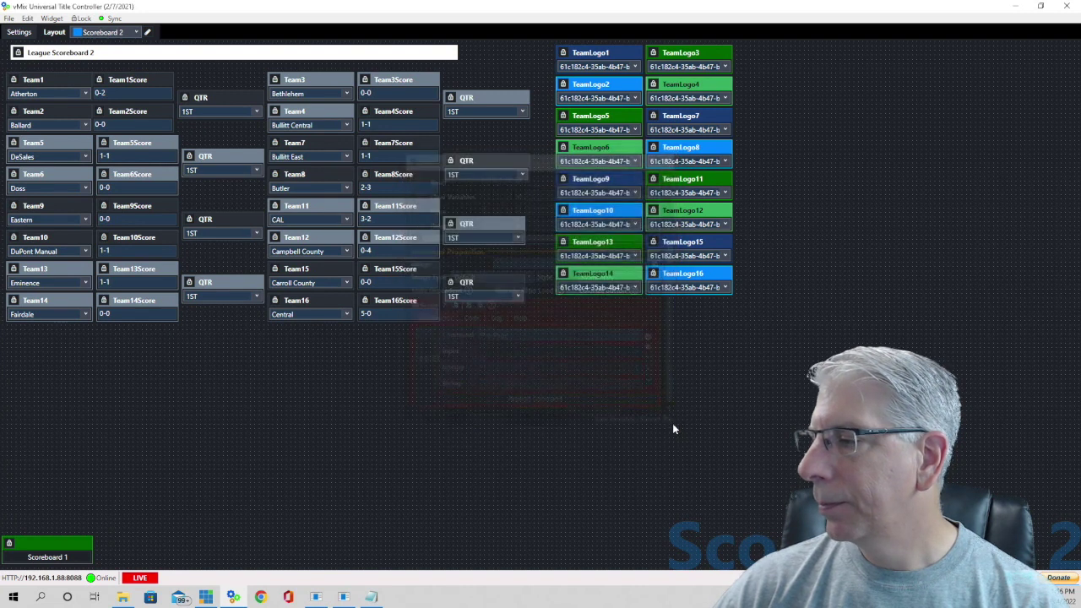
- Return to the Scoreboard 1 page with its page button and delete the DeemoPage button
left_click(30, 560)
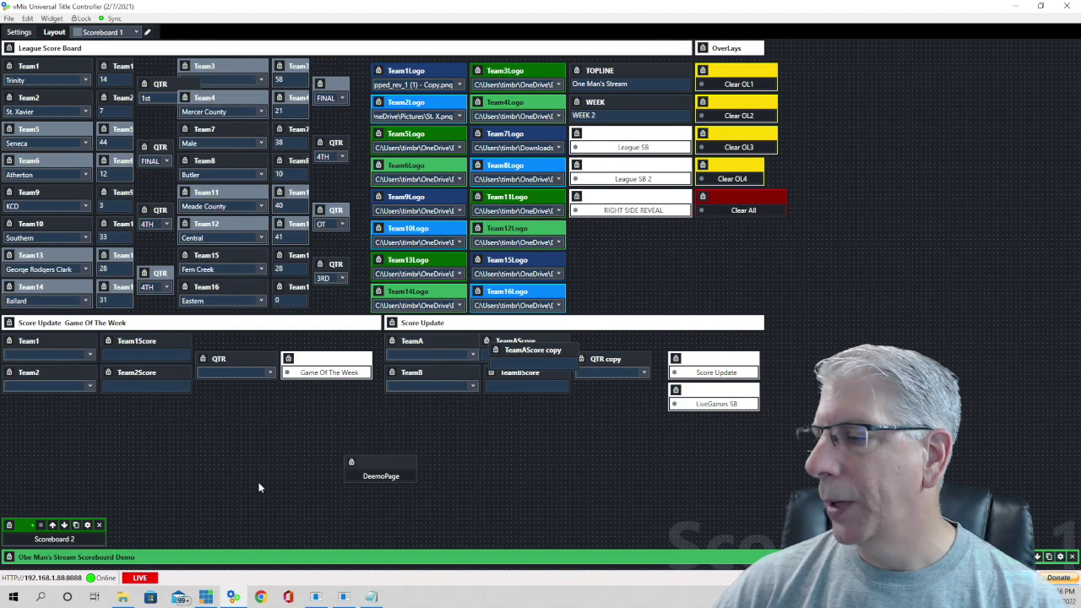
mouse_move(426, 470)
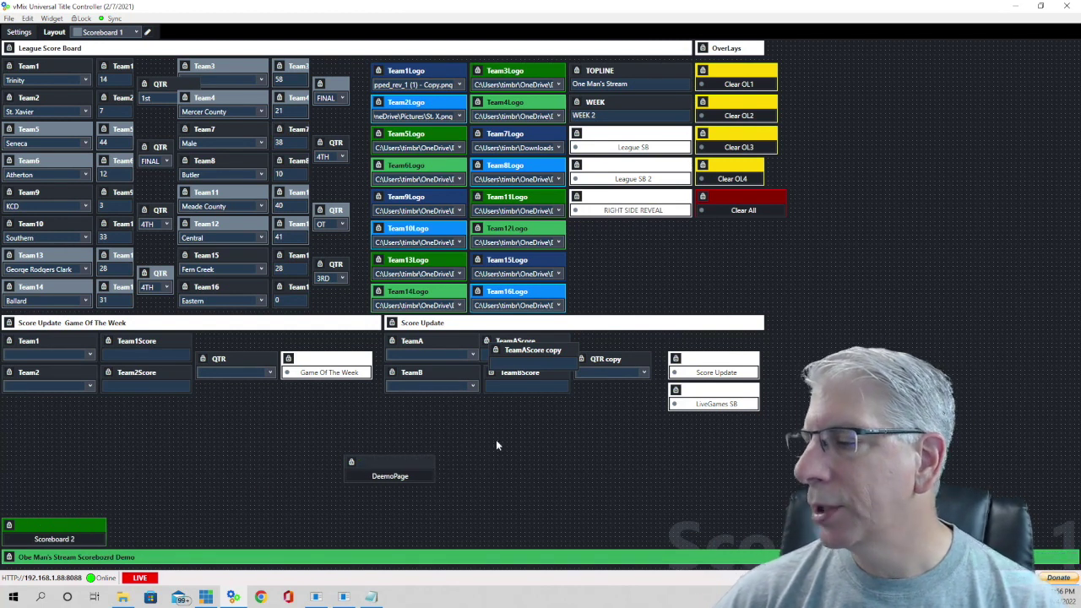
left_click(428, 463)
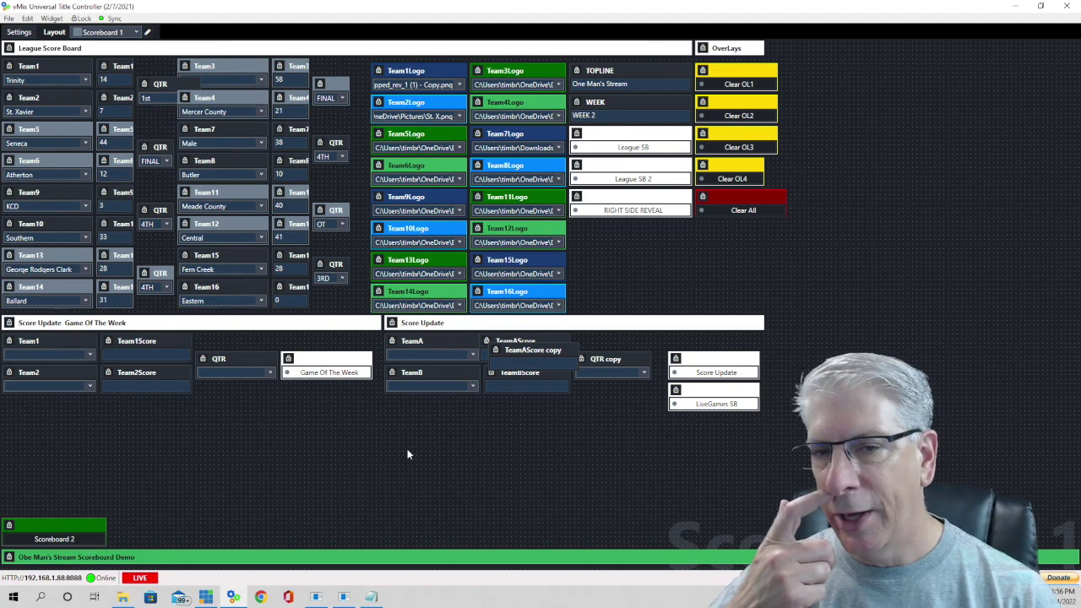